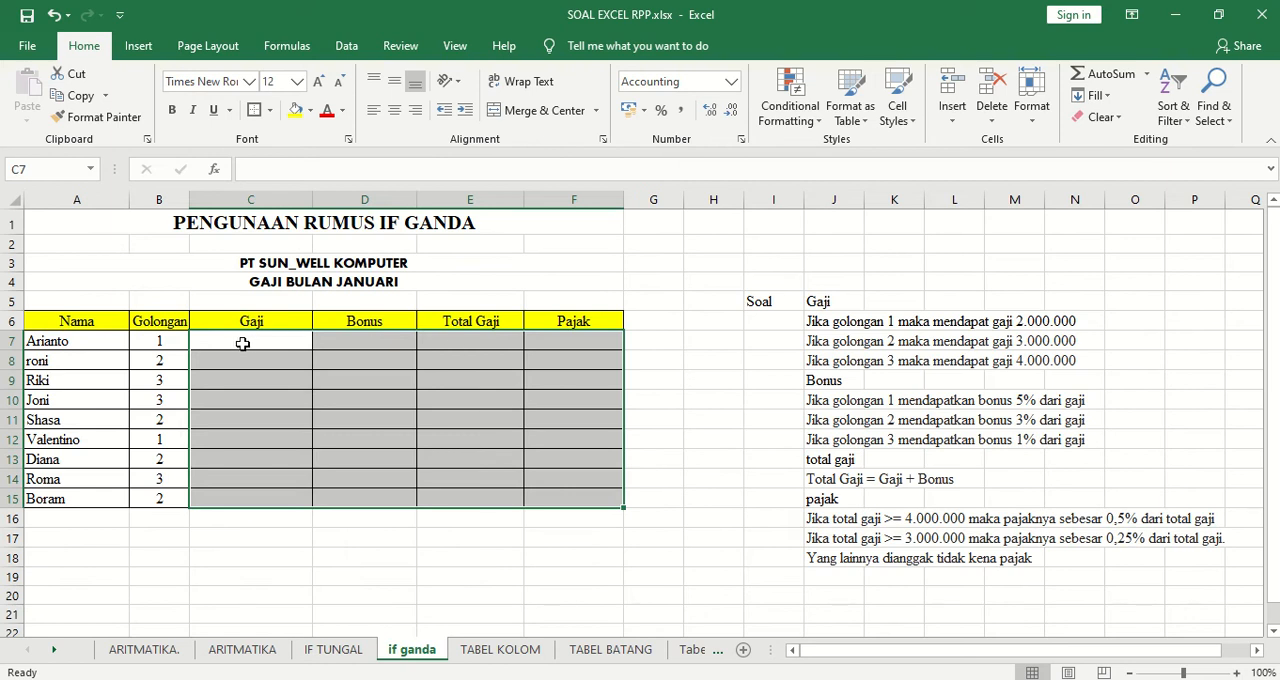
On the IF TUNGAL sheet, enter =AVERAGE(C7:E7) in cell F7 to calculate the first student's RATA RATA.
{"action": "left_click", "coordinate": [690, 387]}
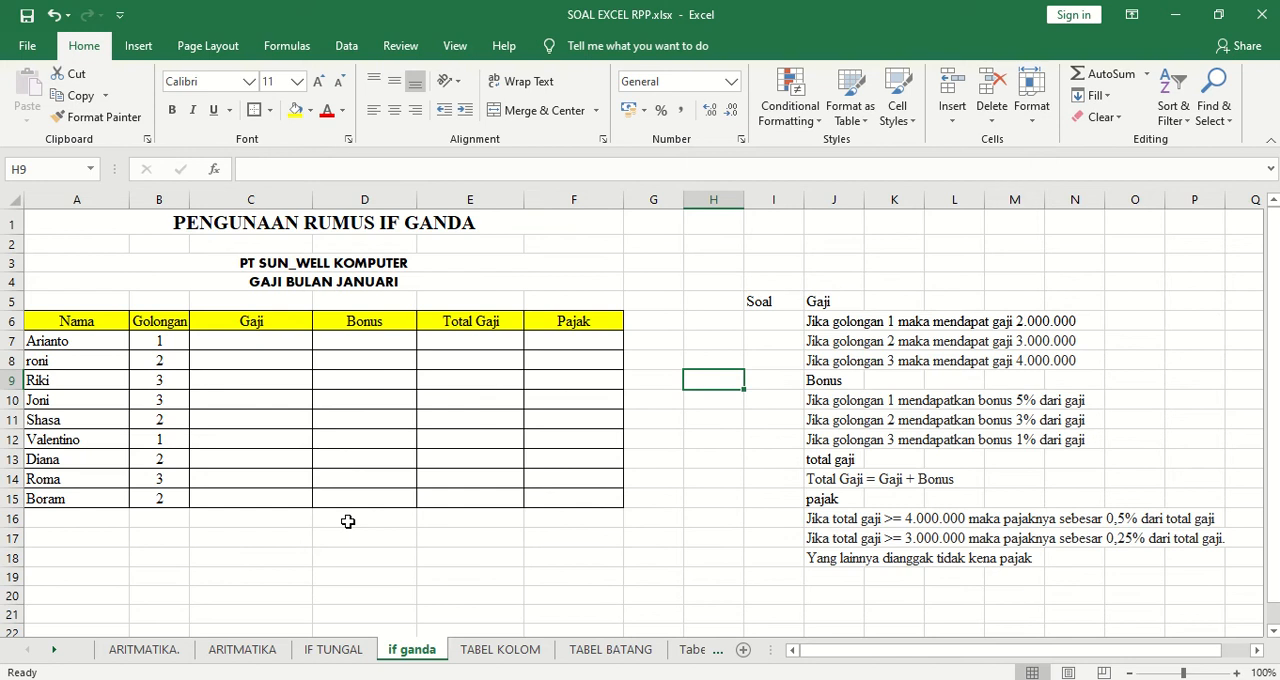
{"action": "left_click", "coordinate": [336, 650]}
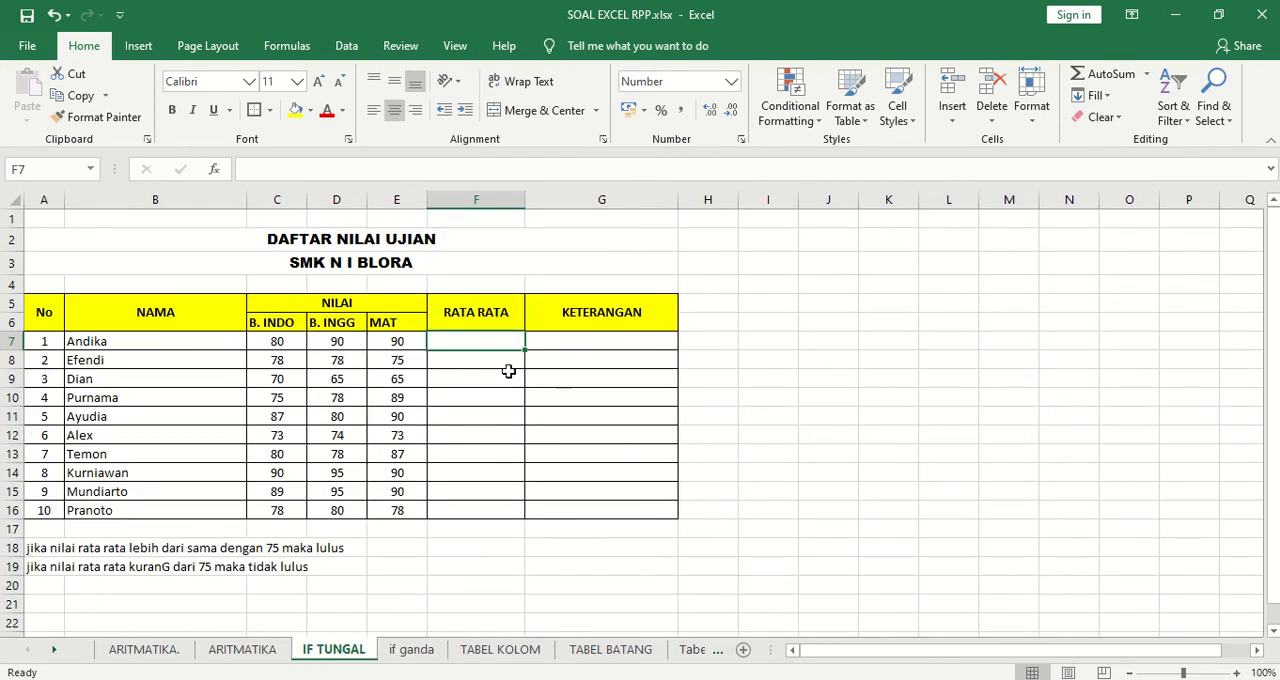
{"action": "left_click", "coordinate": [591, 346]}
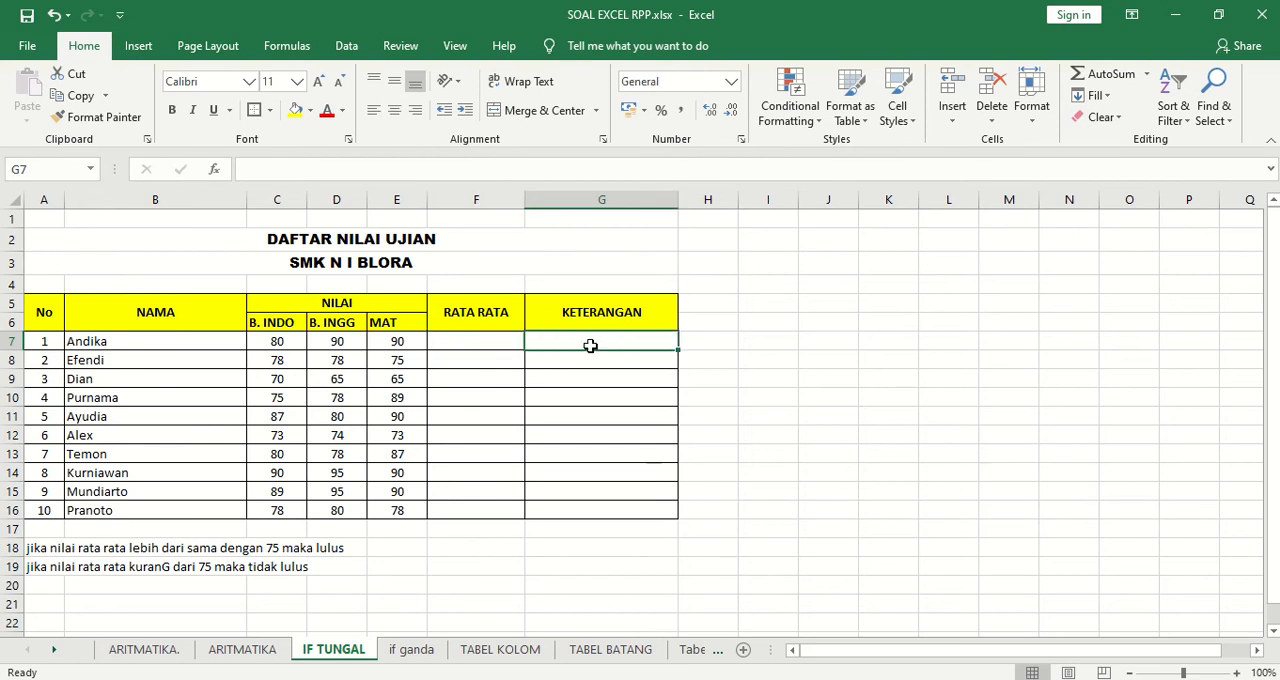
{"action": "left_click", "coordinate": [490, 343]}
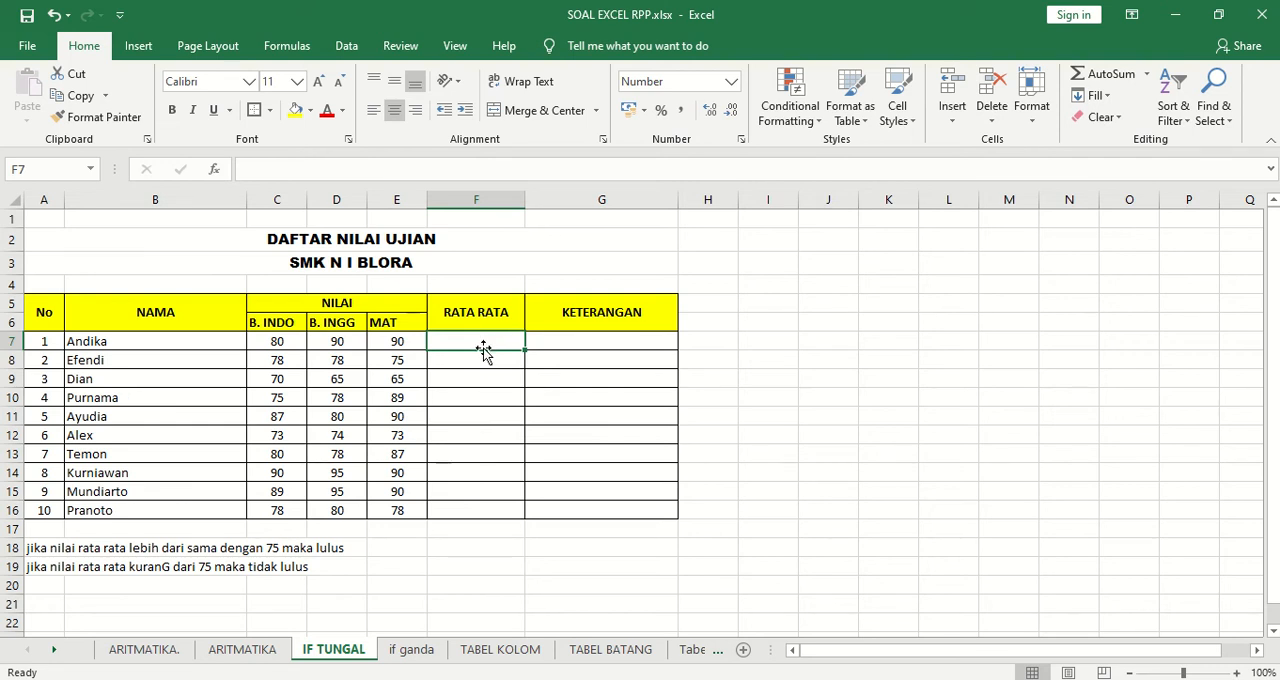
{"action": "type", "text": "="}
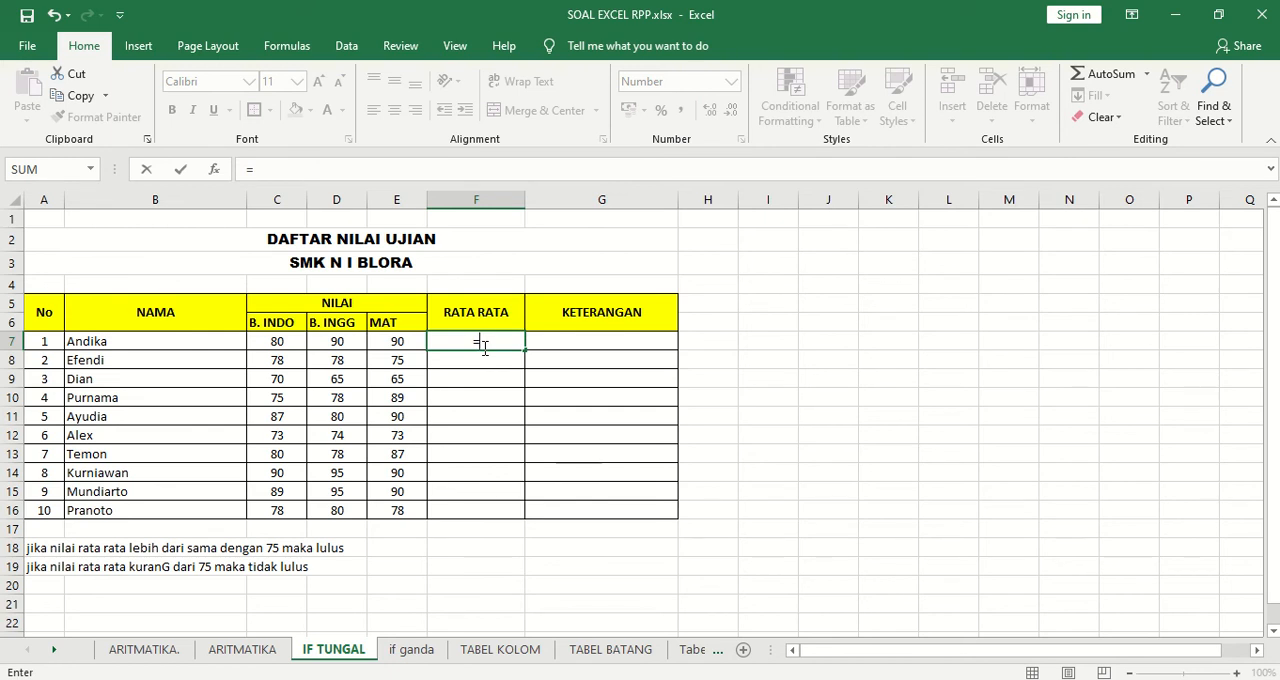
{"action": "type", "text": "AVERA"}
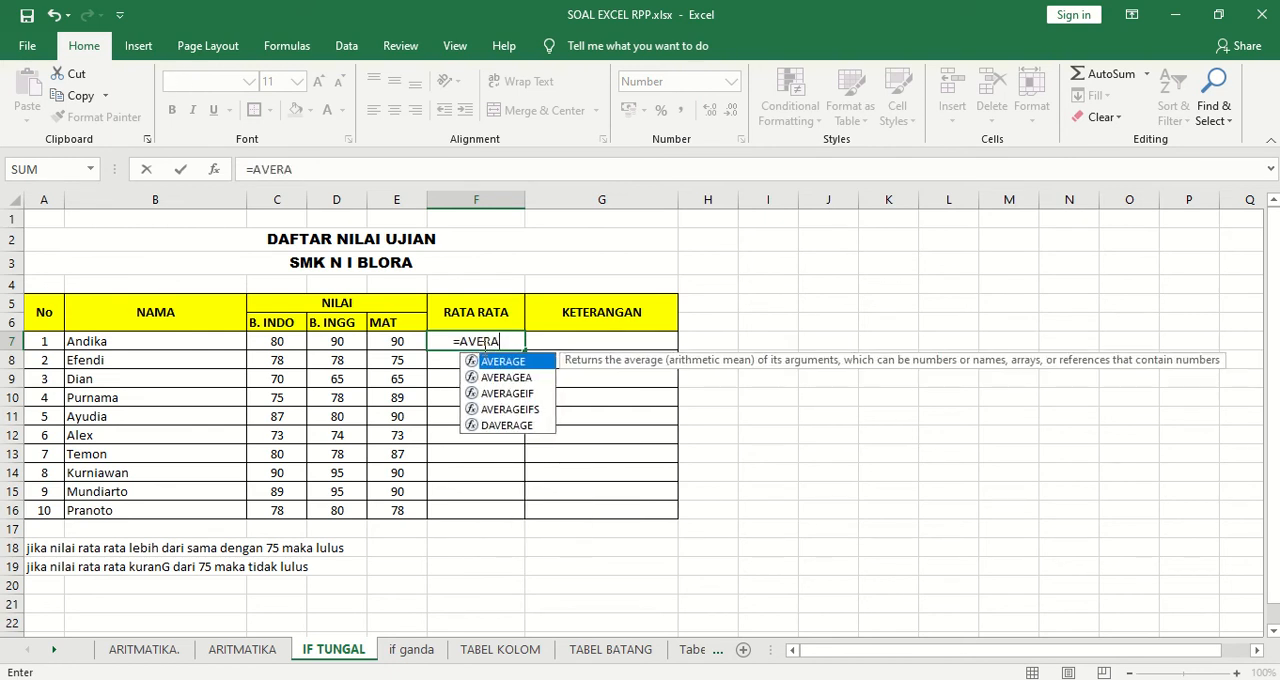
{"action": "type", "text": "GE("}
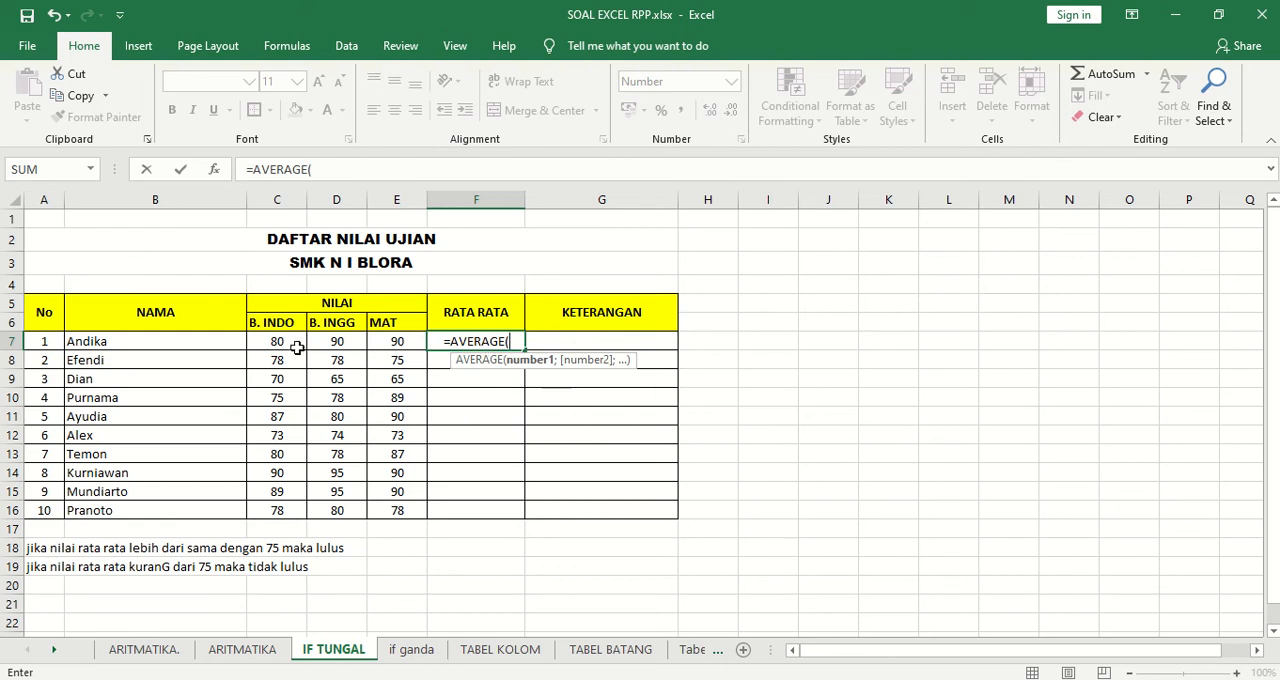
{"action": "left_click_drag", "start_coordinate": [266, 338], "coordinate": [373, 338]}
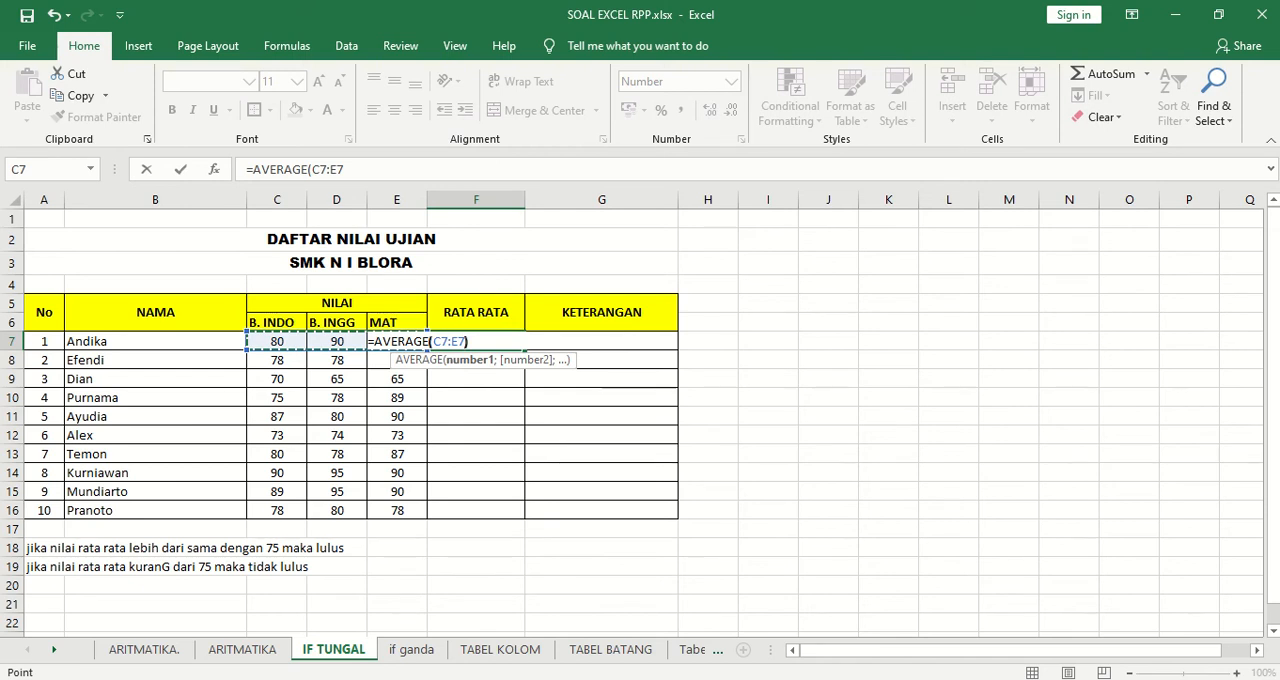
{"action": "type", "text": ")"}
{"action": "key", "text": "Return"}
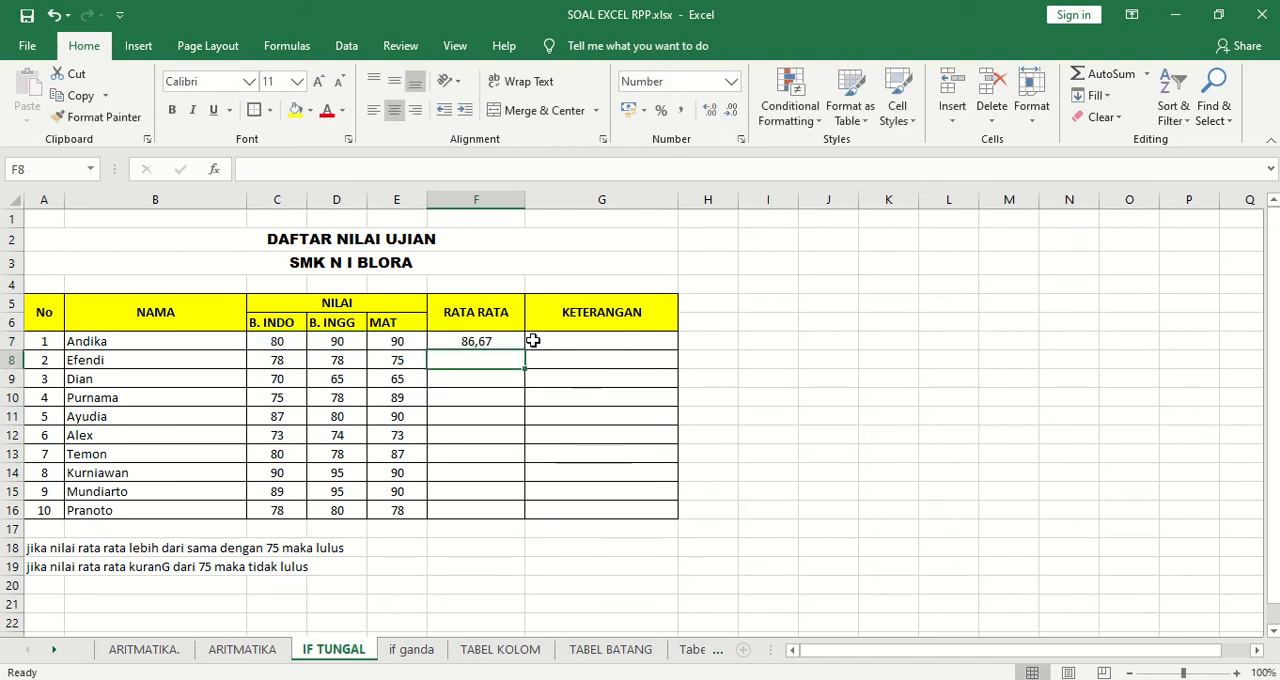
Fill the average formula from F7 down through F16 for all the remaining students.
{"action": "left_click", "coordinate": [484, 341]}
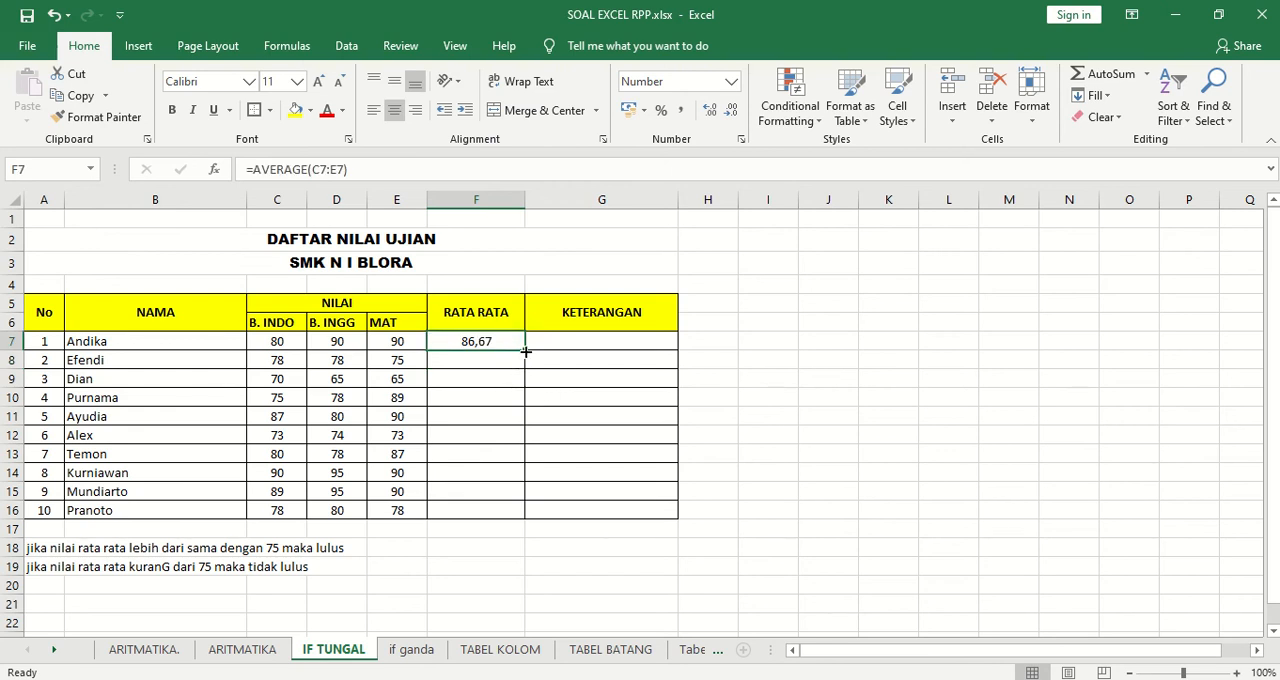
{"action": "left_click_drag", "start_coordinate": [526, 351], "coordinate": [525, 513]}
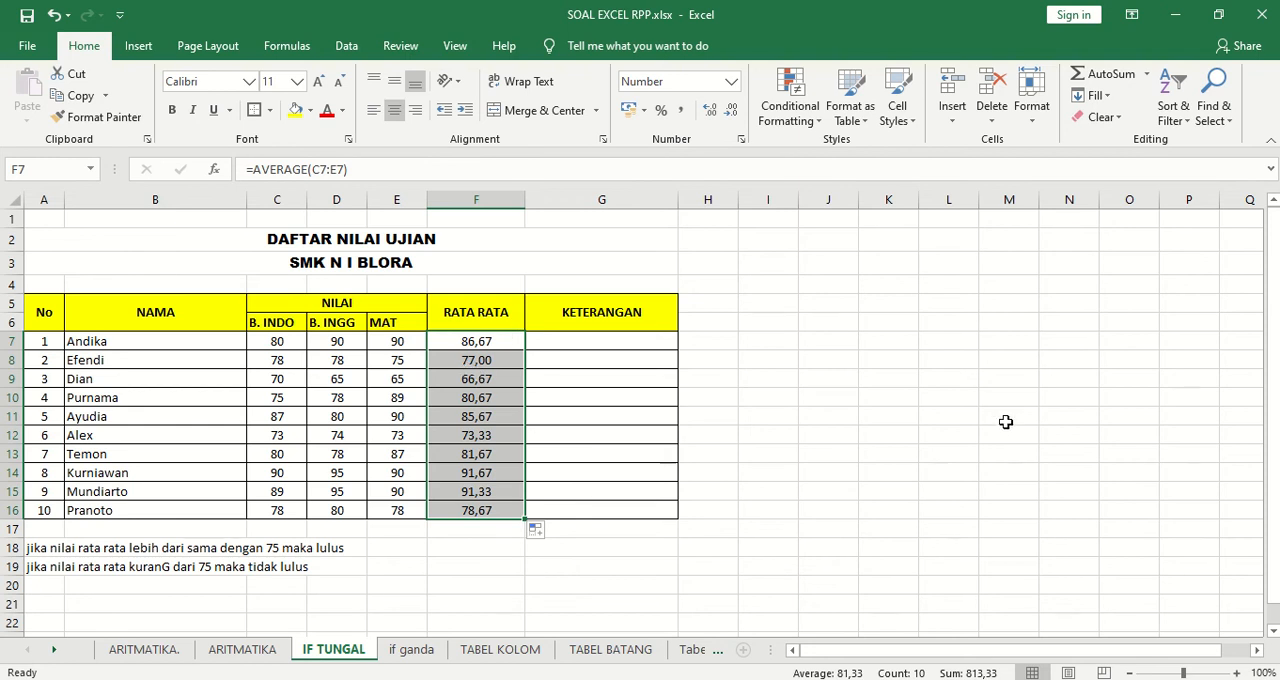
{"action": "left_click", "coordinate": [774, 377]}
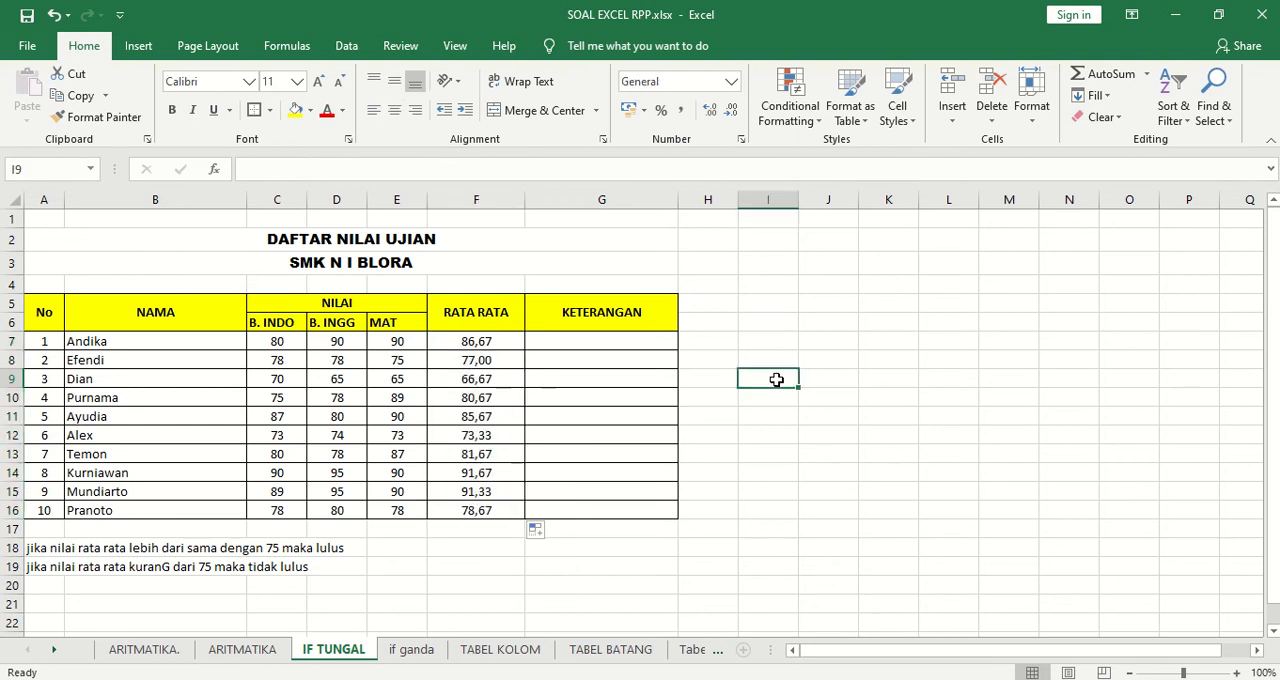
{"action": "left_click", "coordinate": [624, 338]}
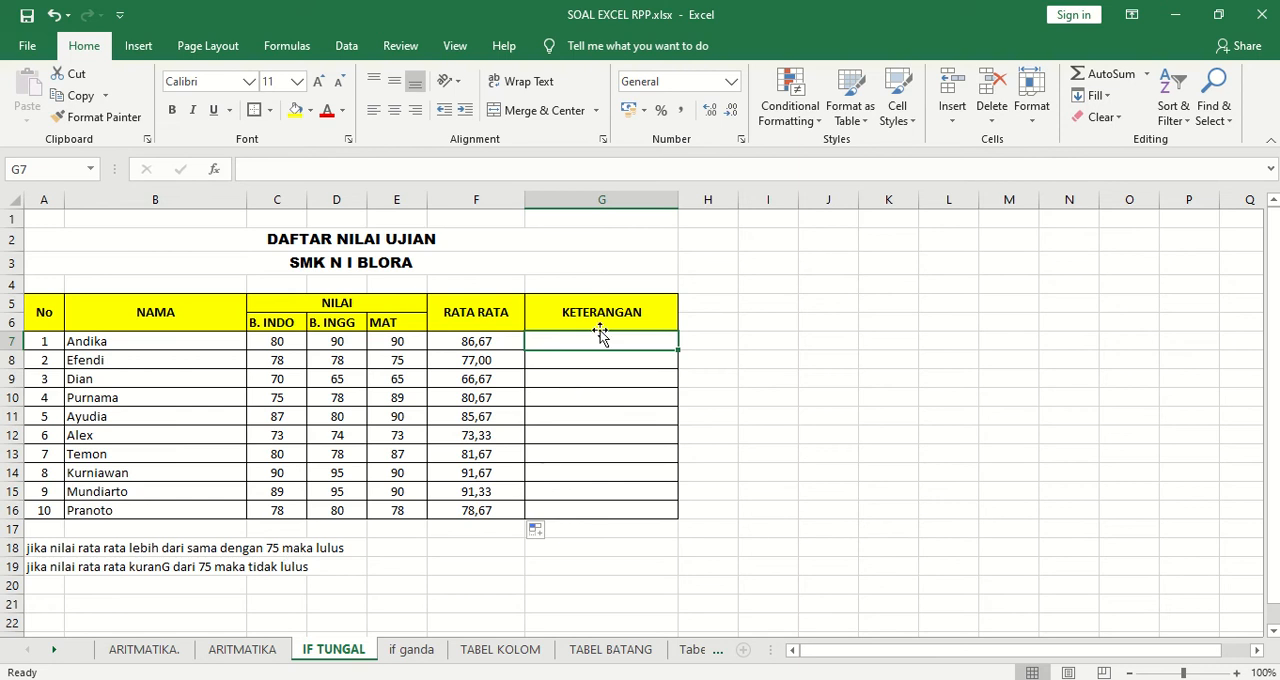
{"action": "type", "text": "LULUS"}
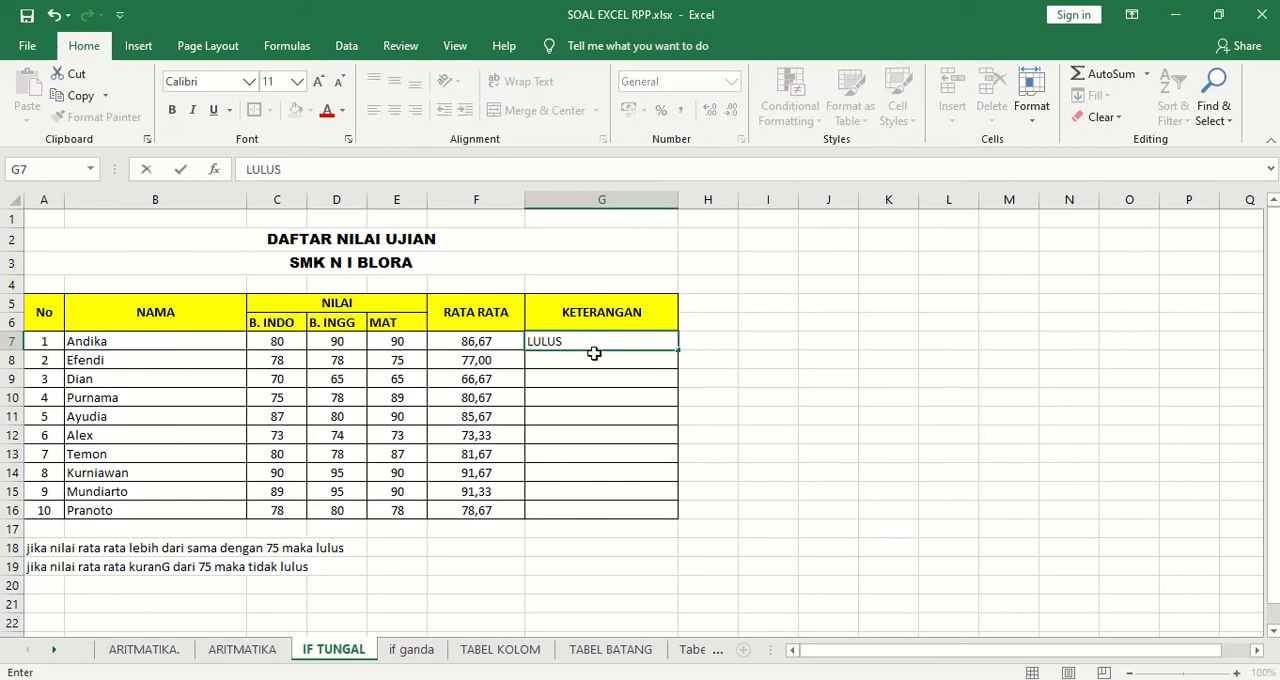
{"action": "key", "text": "Return"}
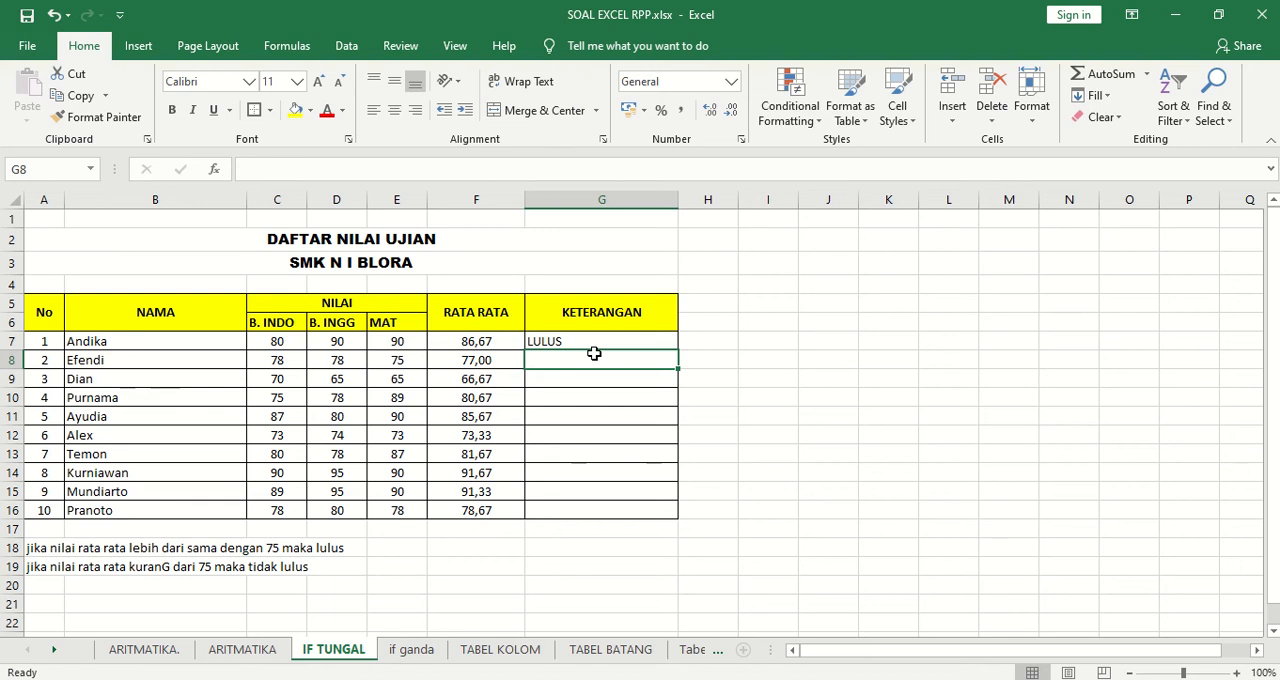
{"action": "left_click", "coordinate": [582, 342]}
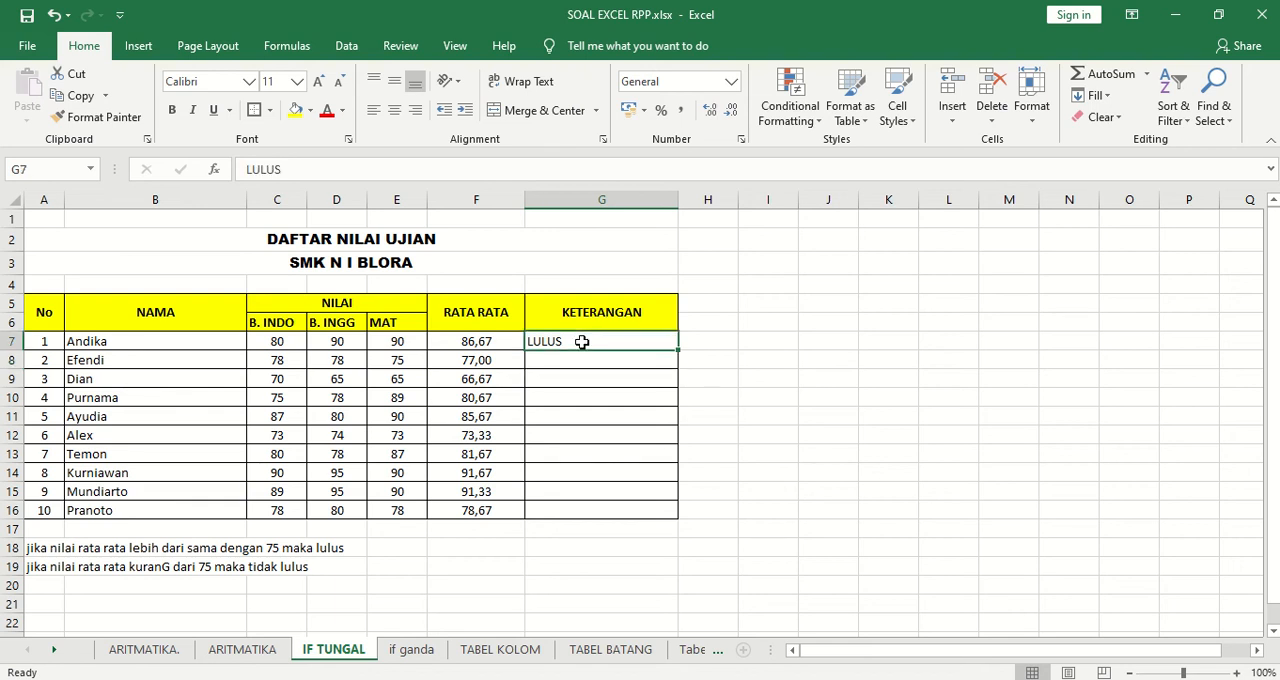
{"action": "key", "text": "Delete"}
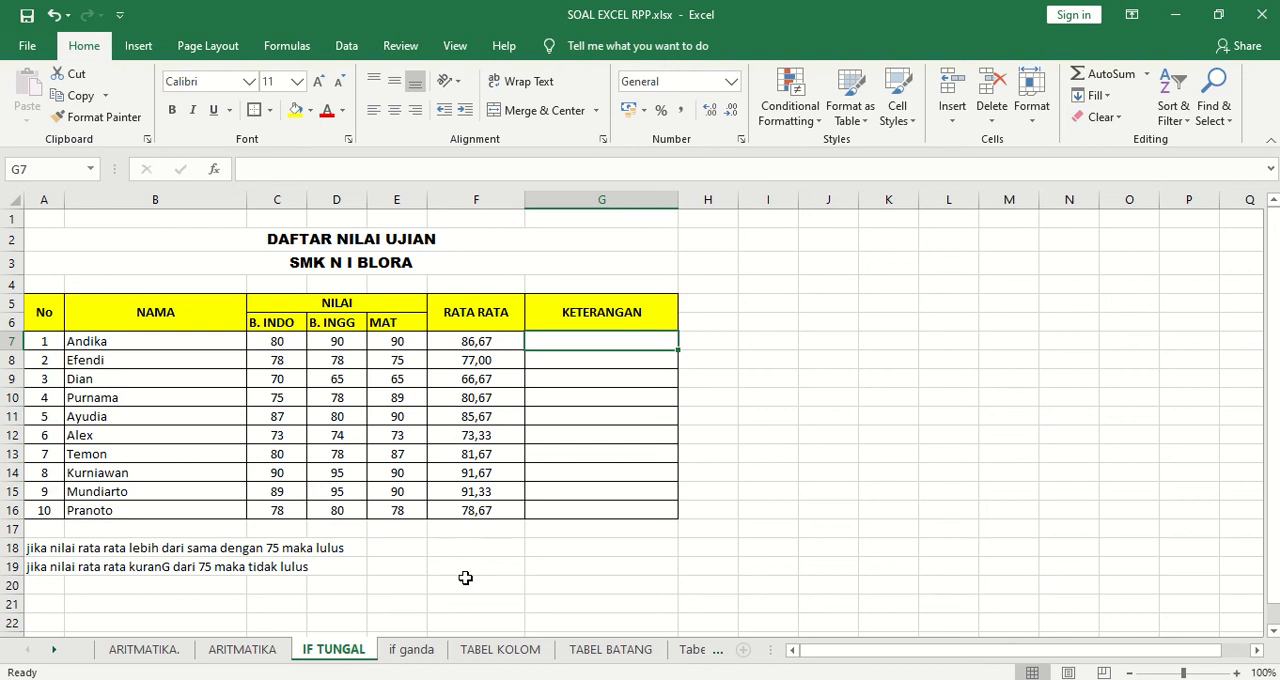
Begin an IF formula in KETERANGAN cell G7 that tests whether the average in F7 is >=75.
{"action": "type", "text": "="}
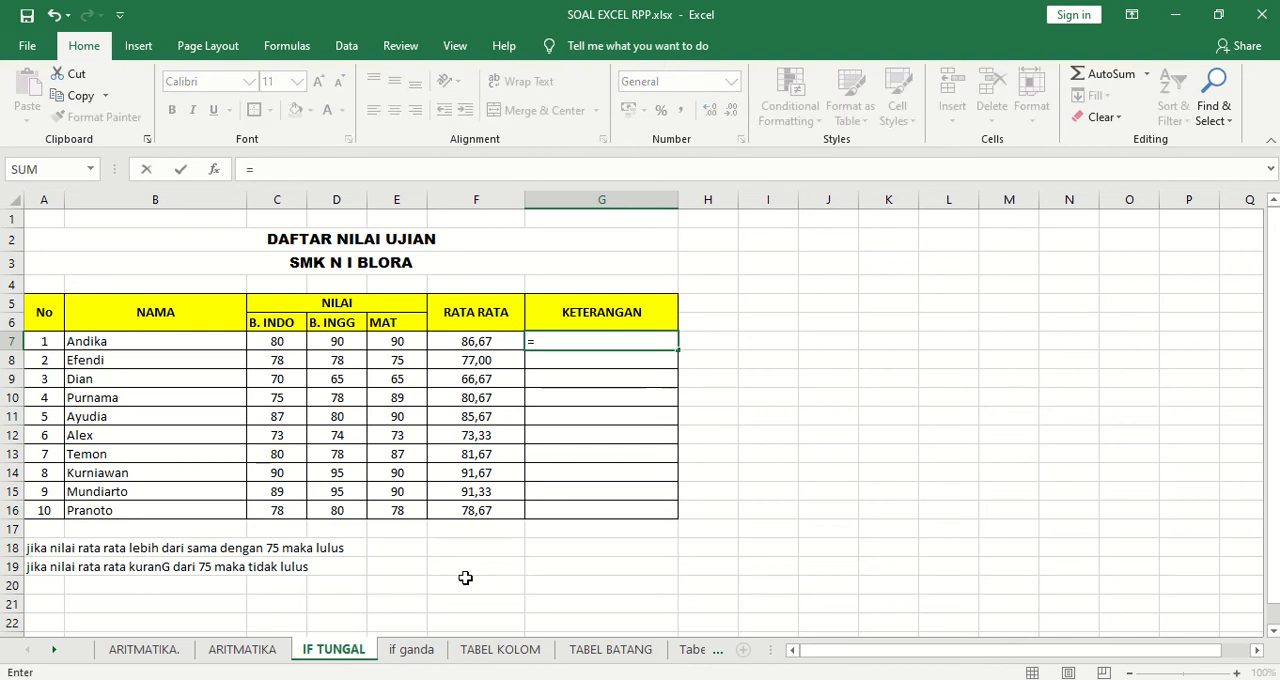
{"action": "type", "text": "IF"}
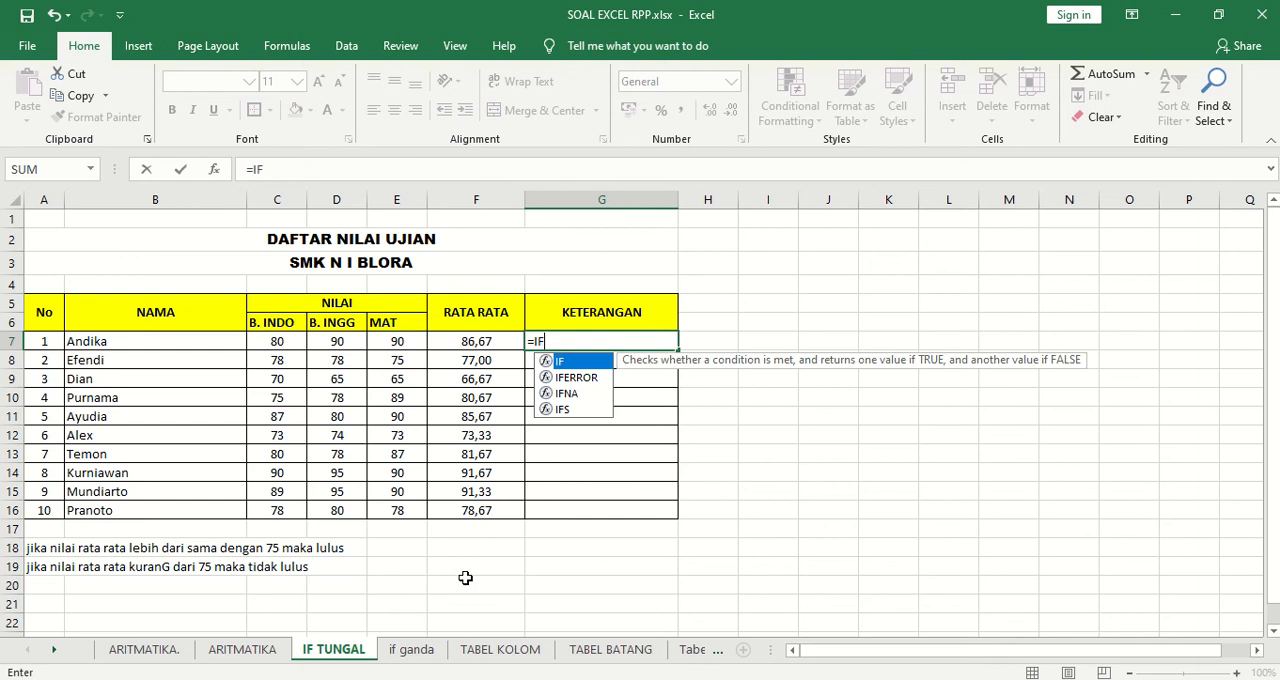
{"action": "type", "text": "("}
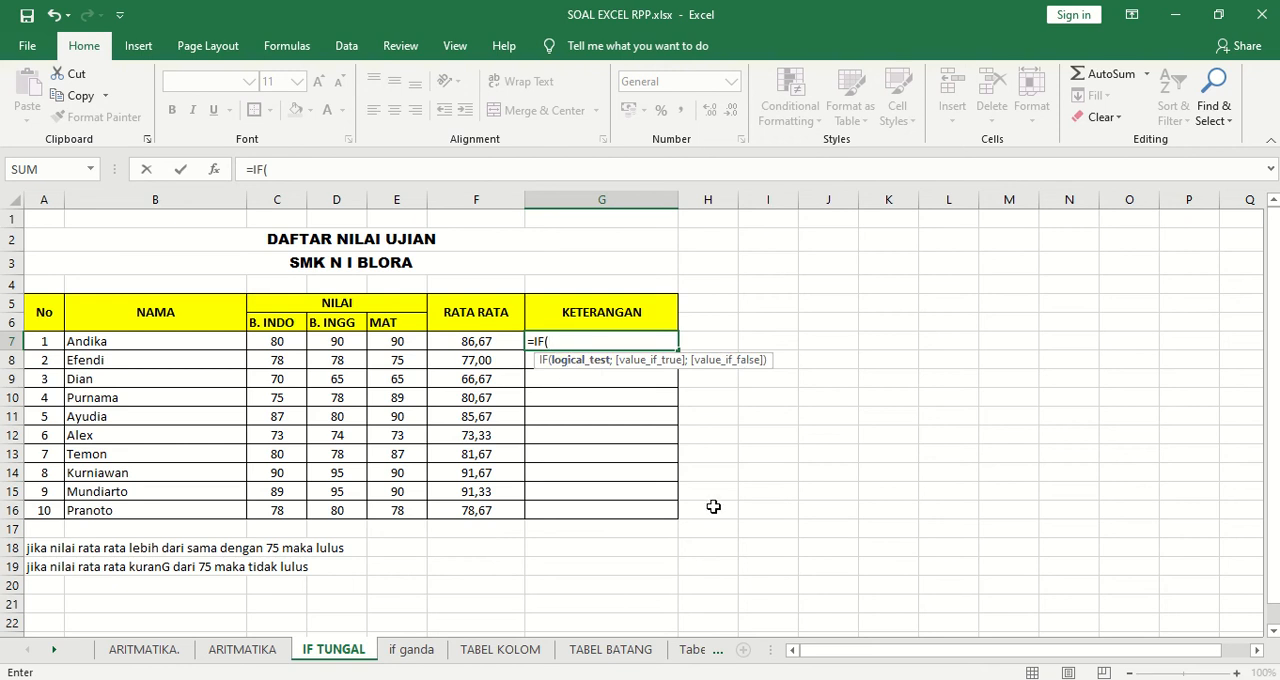
{"action": "left_click", "coordinate": [482, 342]}
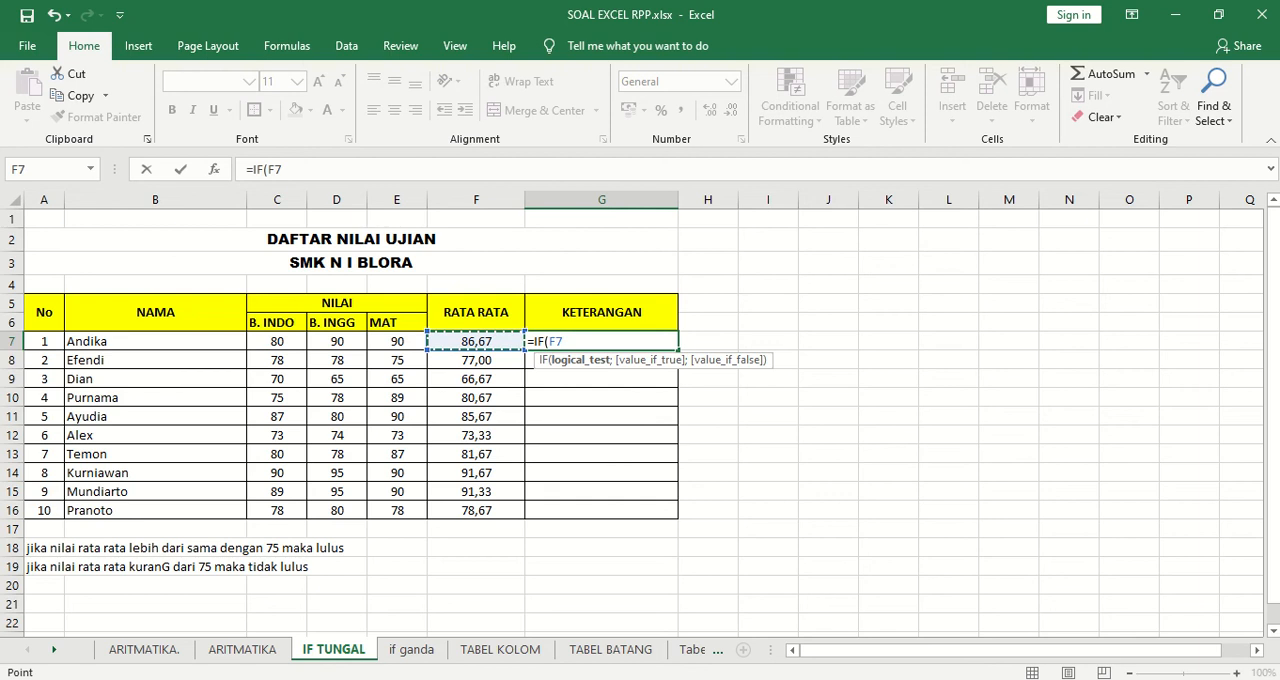
{"action": "type", "text": ">="}
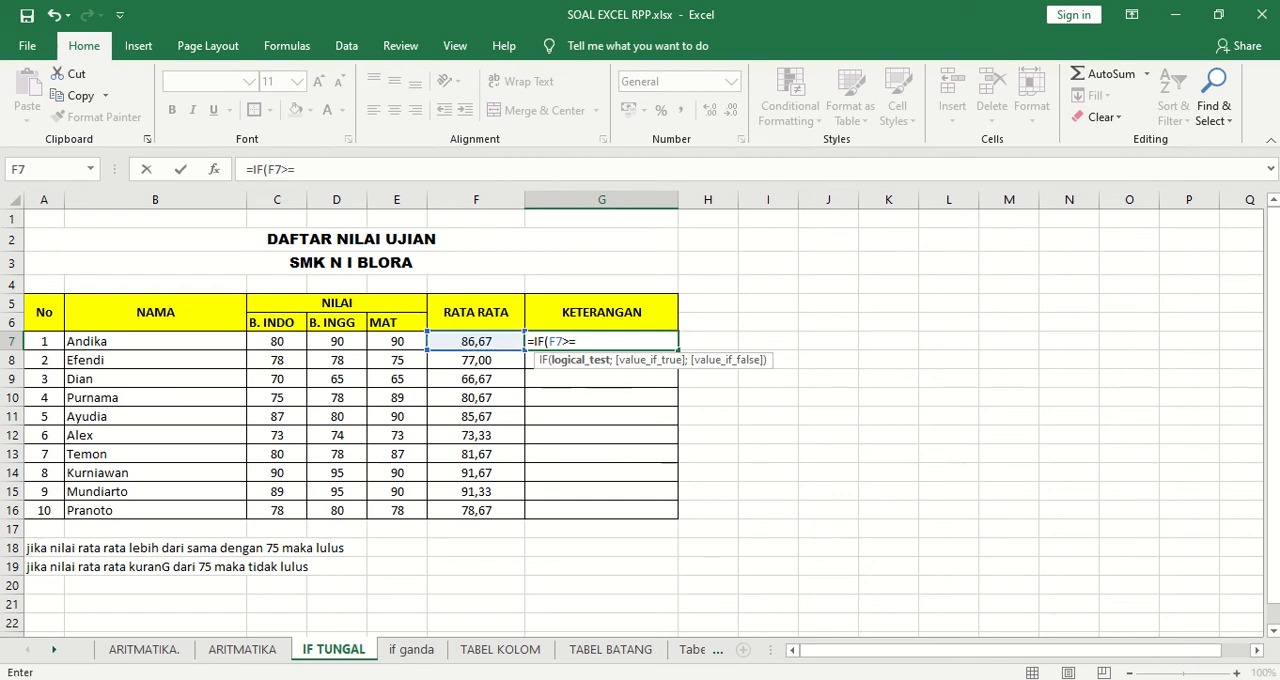
{"action": "type", "text": "75"}
{"action": "type", "text": ";"}
{"action": "key", "text": "BackSpace"}
{"action": "type", "text": ";"}
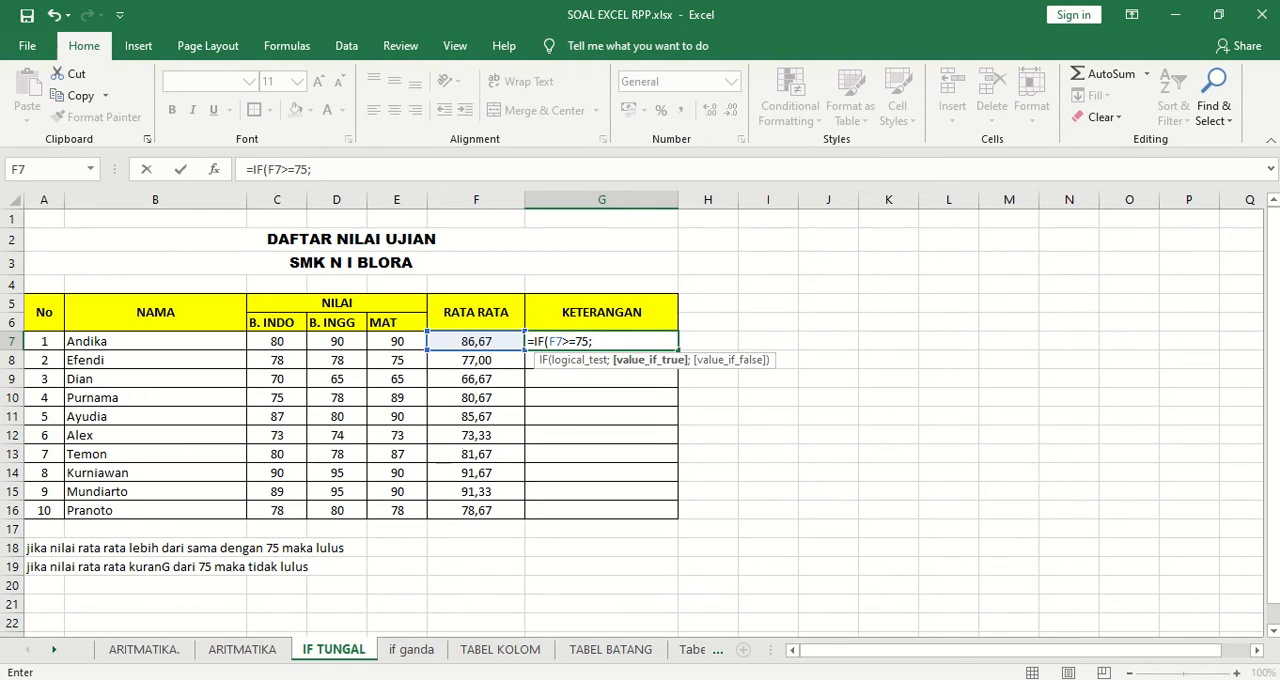
Complete the IF formula in G7 so it returns "LULUS" when true and "TIDAK LULUS" when false.
{"action": "type", "text": "\"LULUS\";"}
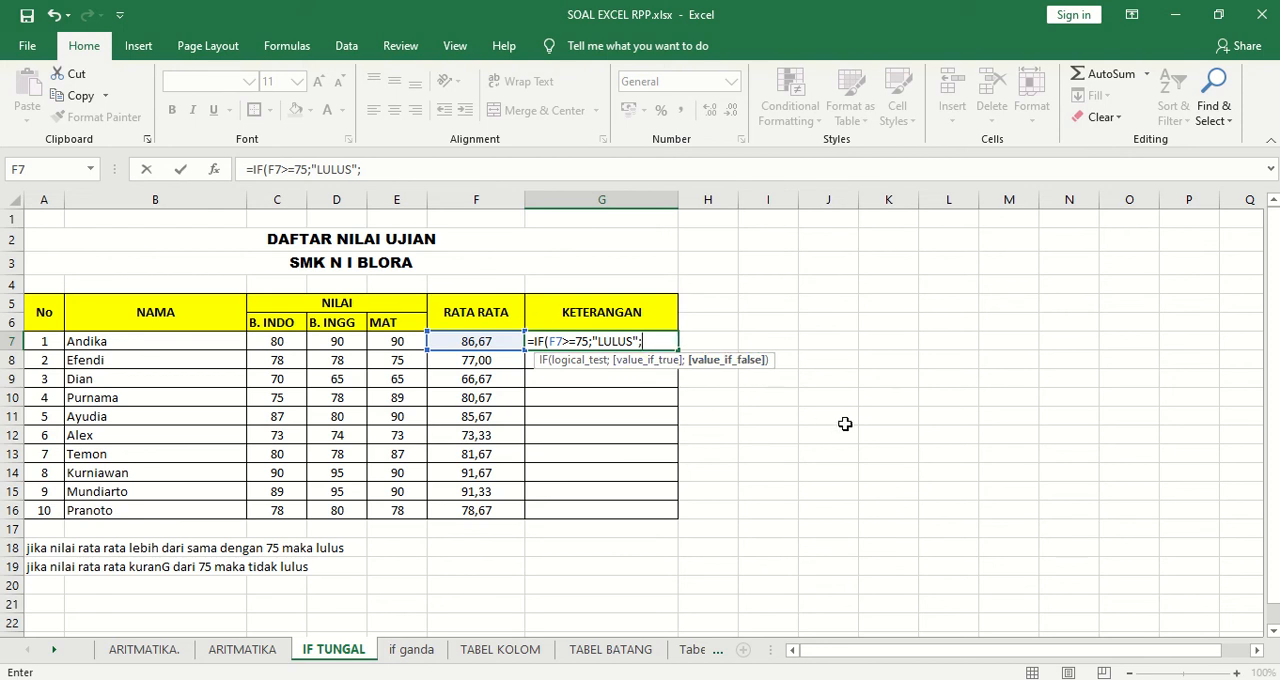
{"action": "type", "text": "\"TIDAK LULUS"}
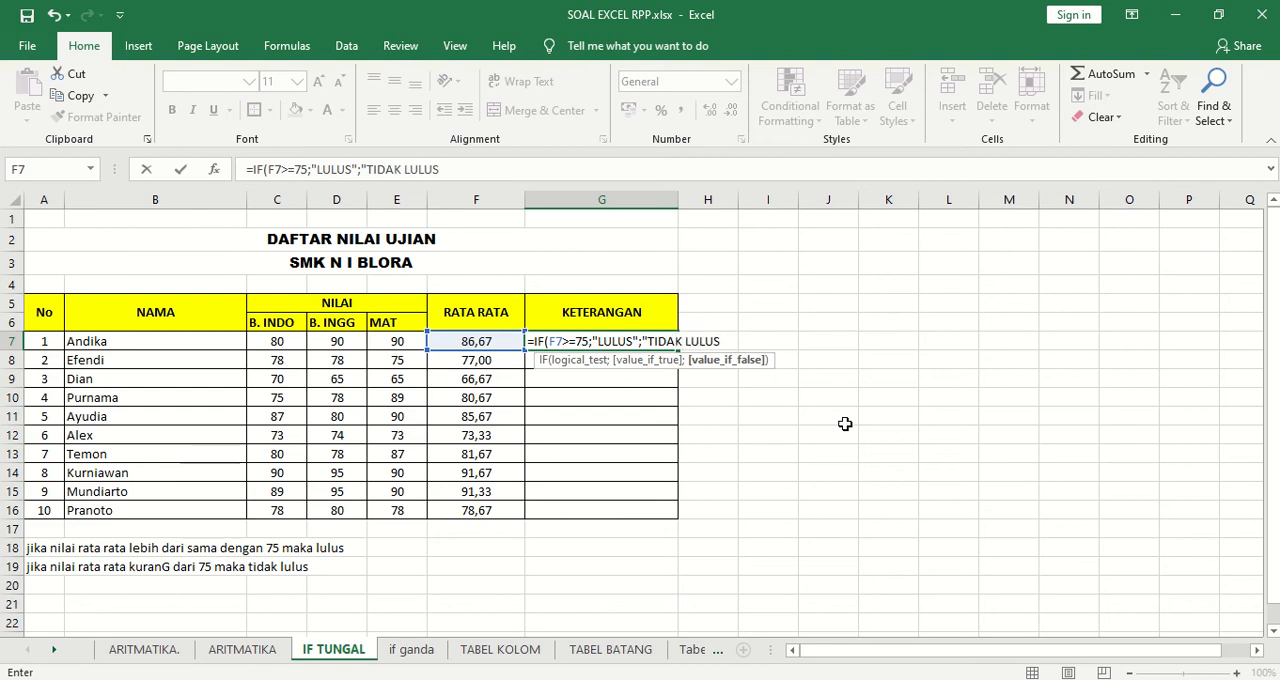
{"action": "type", "text": "\")"}
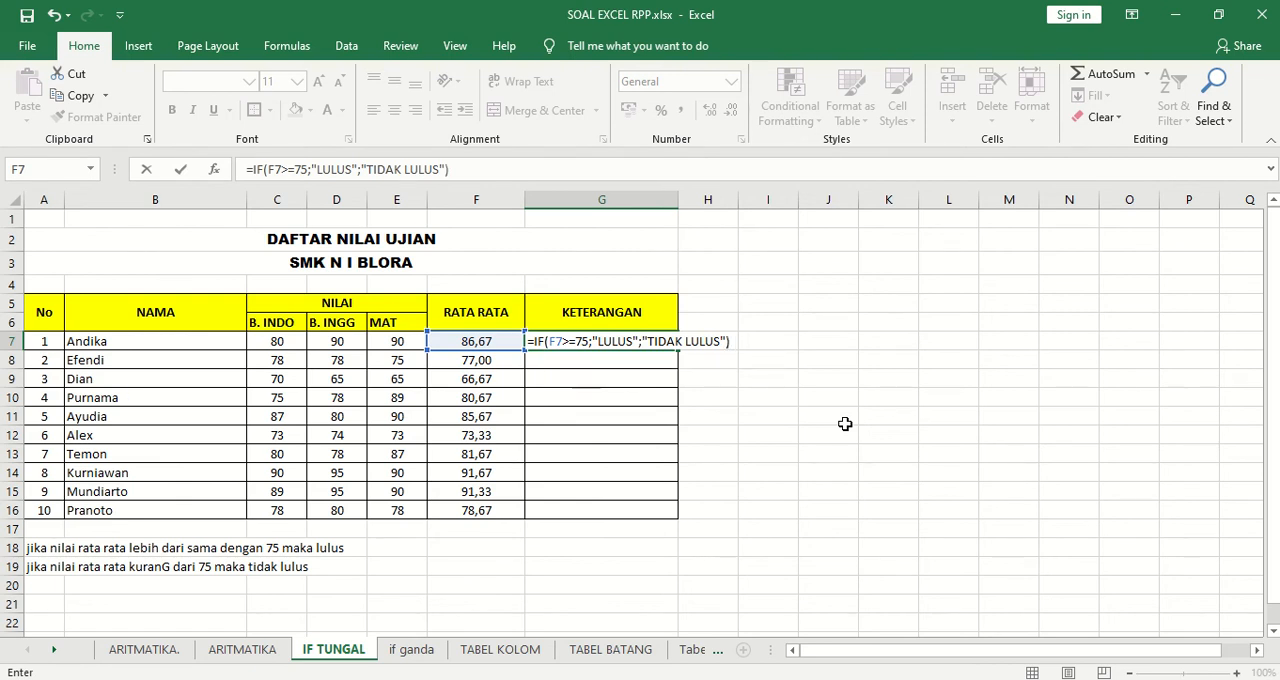
{"action": "key", "text": "Return"}
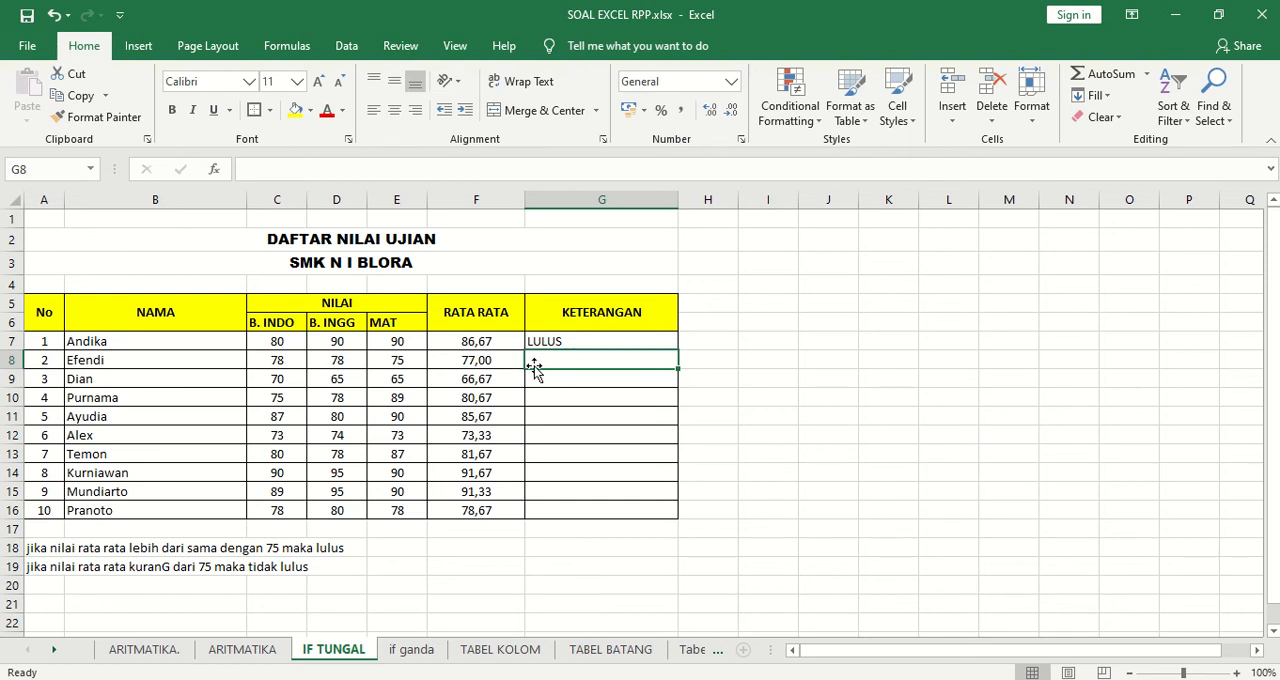
Fill the pass/fail IF formula from G7 down through G16 in the KETERANGAN column.
{"action": "left_click", "coordinate": [608, 341]}
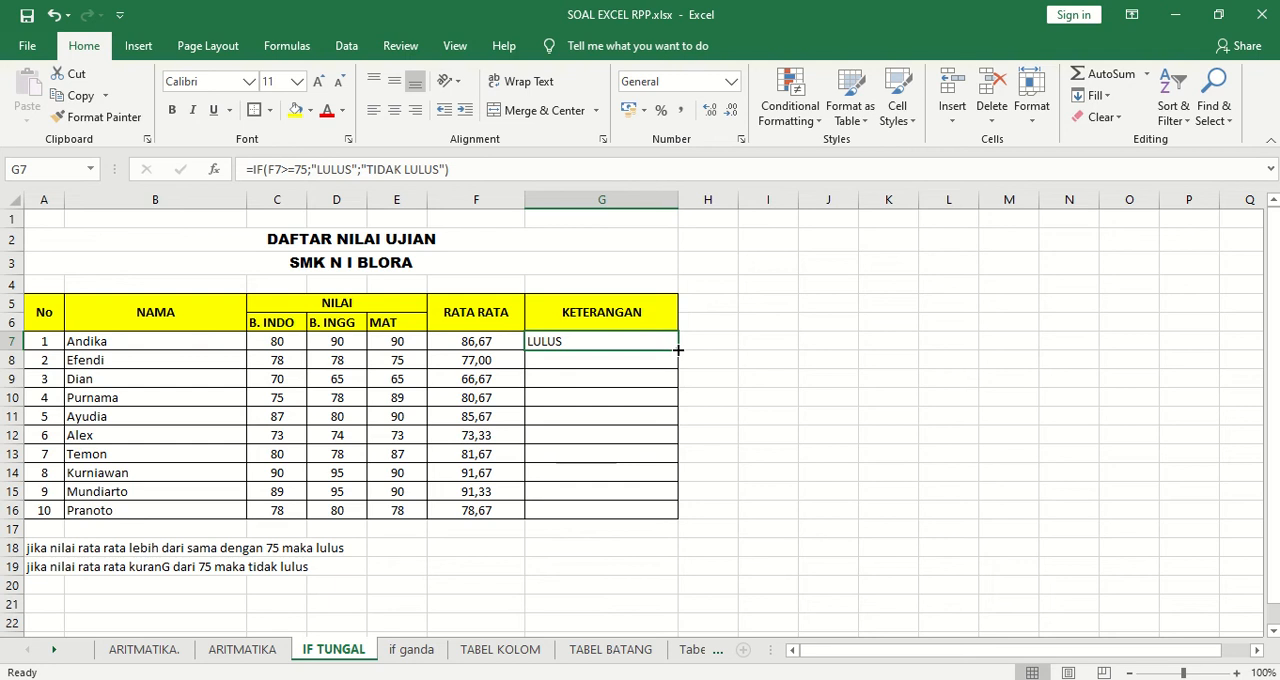
{"action": "left_click_drag", "start_coordinate": [678, 349], "coordinate": [665, 512]}
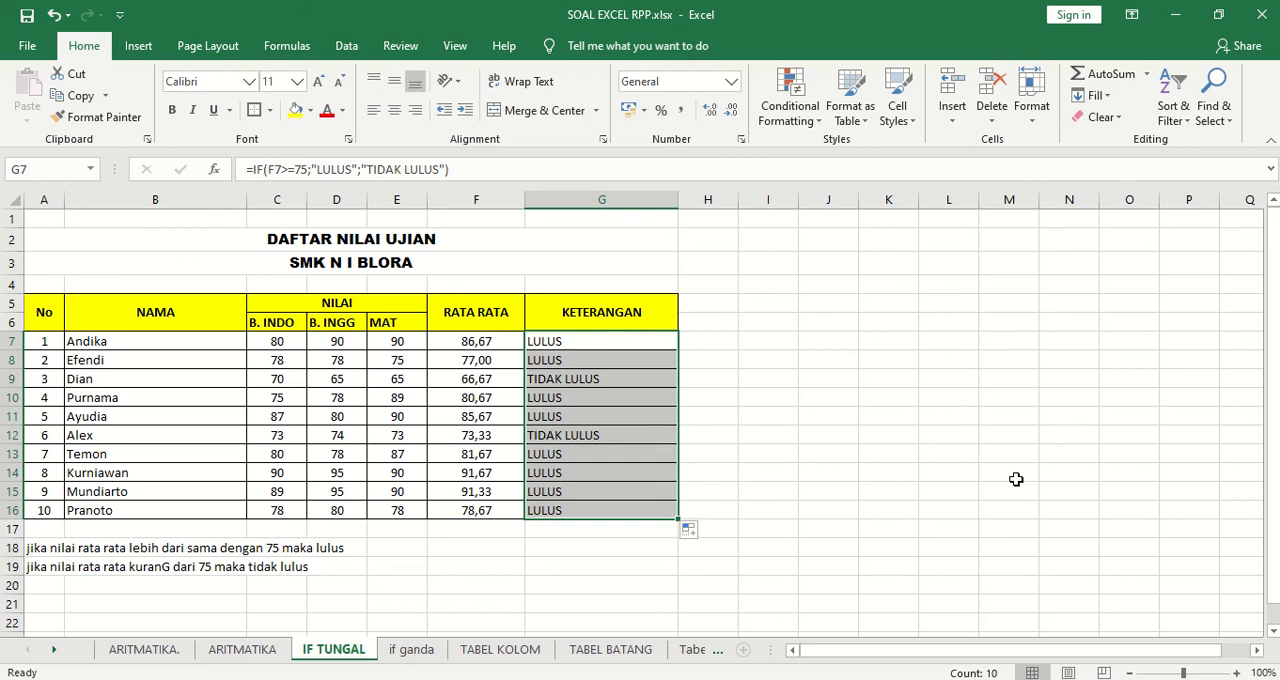
{"action": "left_click", "coordinate": [812, 422]}
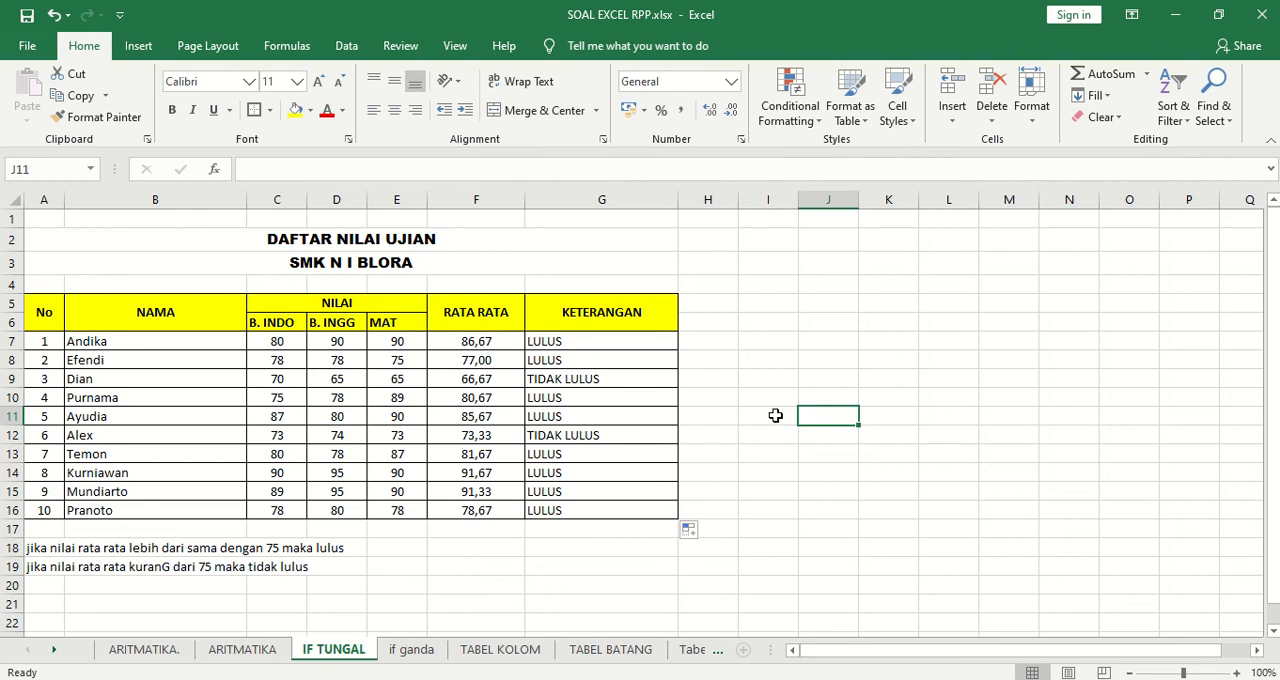
{"action": "left_click", "coordinate": [623, 341]}
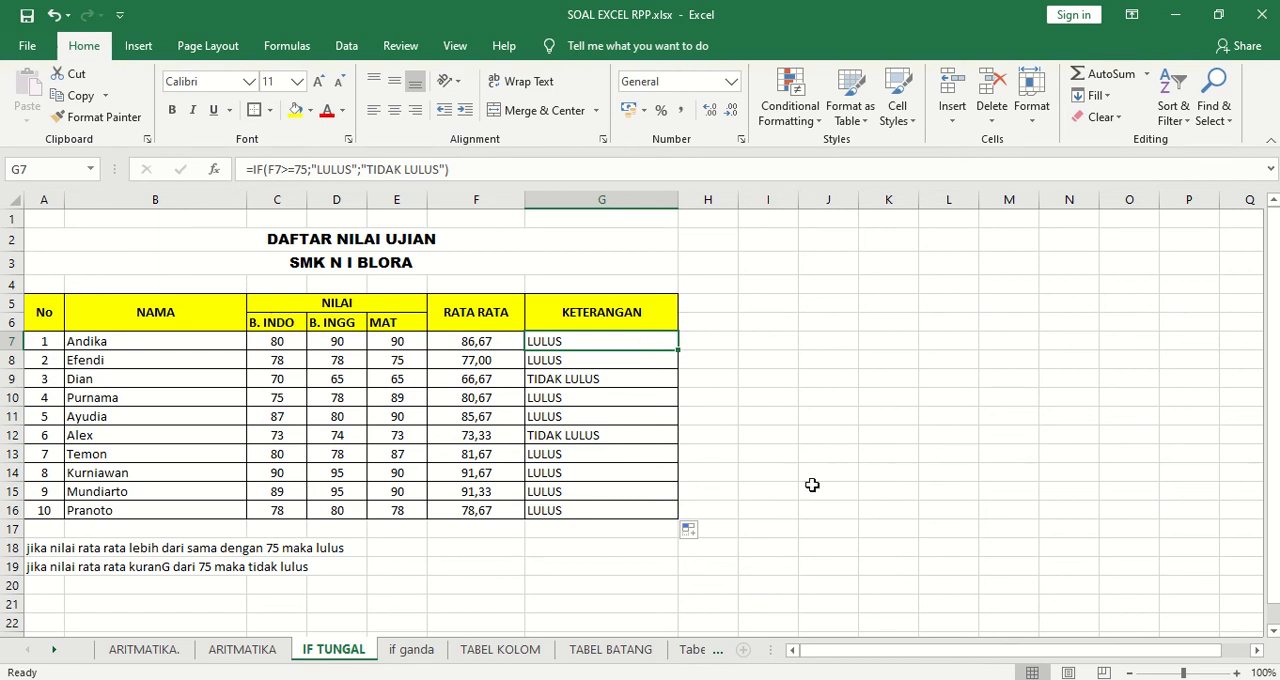
Switch to the if ganda sheet and go through the first employee's Gaji, Bonus, Total Gaji and Pajak cells.
{"action": "left_click", "coordinate": [413, 652]}
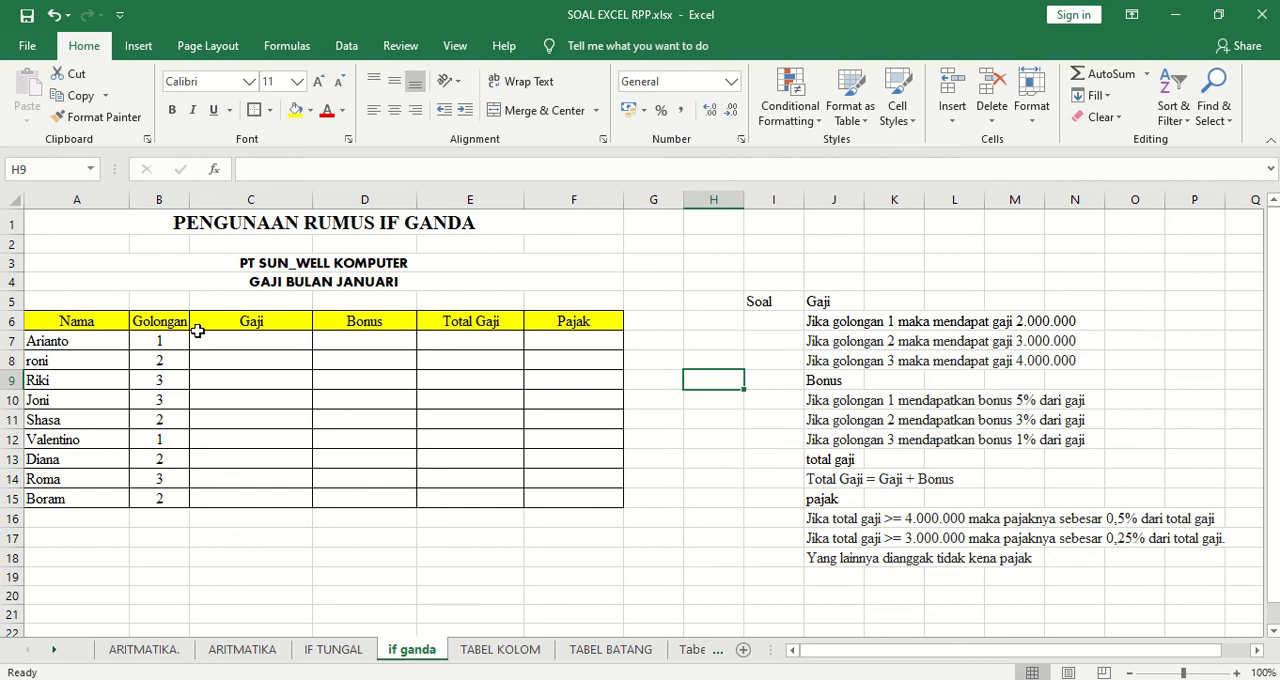
{"action": "left_click", "coordinate": [248, 342]}
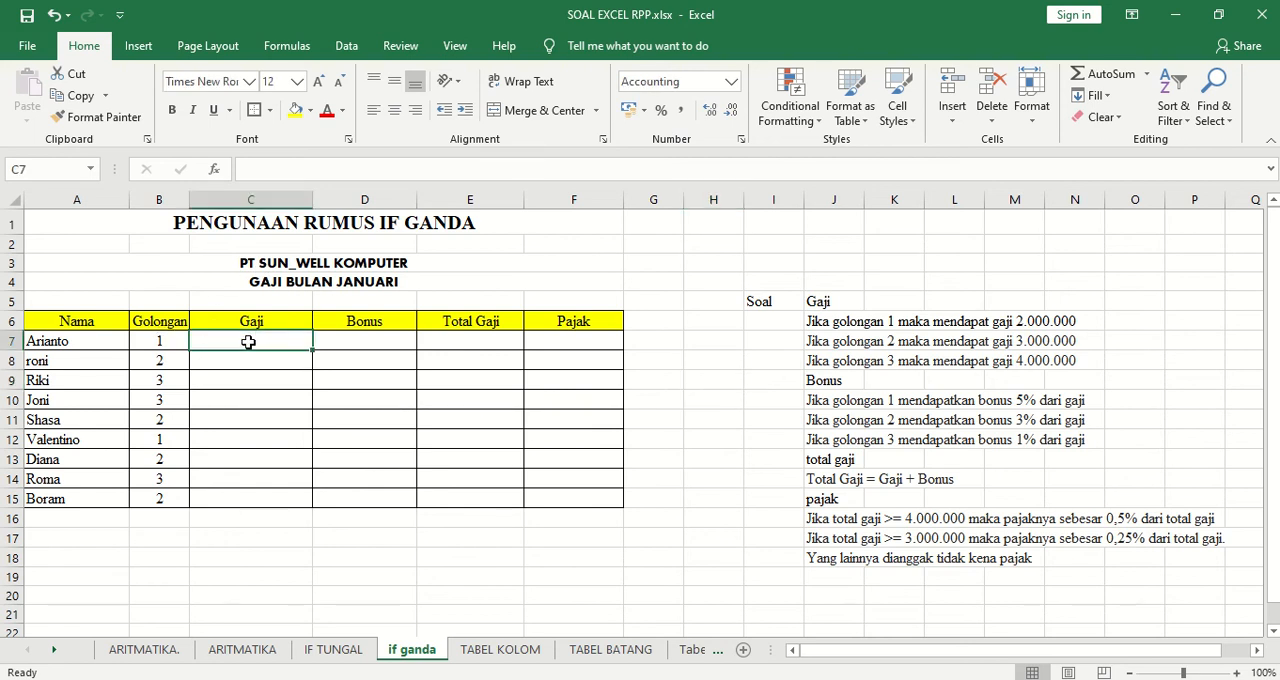
{"action": "left_click", "coordinate": [370, 340]}
{"action": "left_click", "coordinate": [491, 337]}
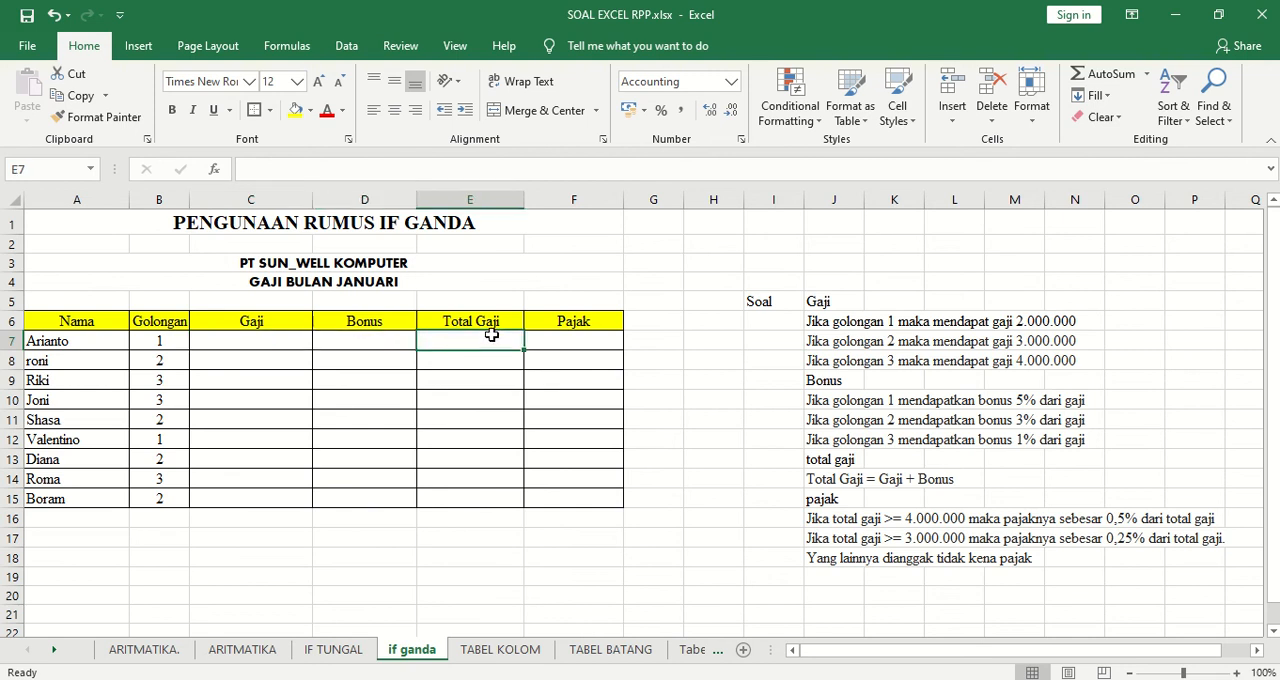
{"action": "left_click", "coordinate": [575, 337]}
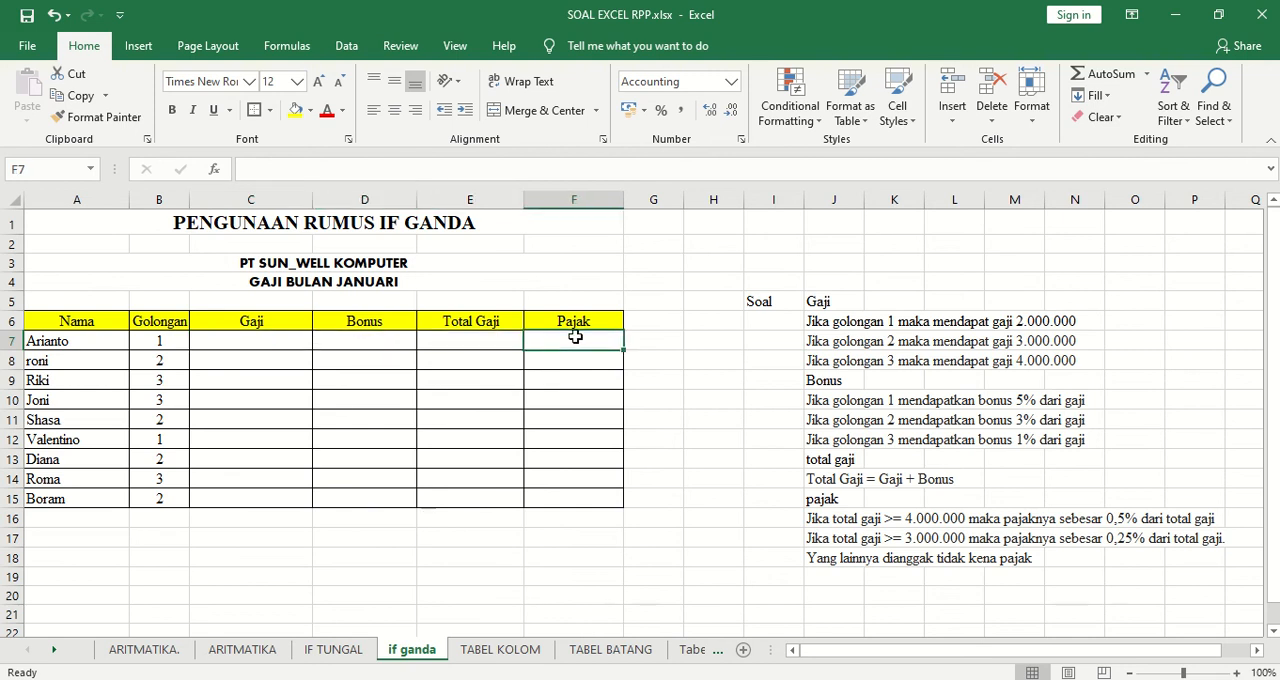
Begin an IF formula in Gaji cell C7 that tests whether the Golongan in B7 equals 1.
{"action": "left_click", "coordinate": [294, 346]}
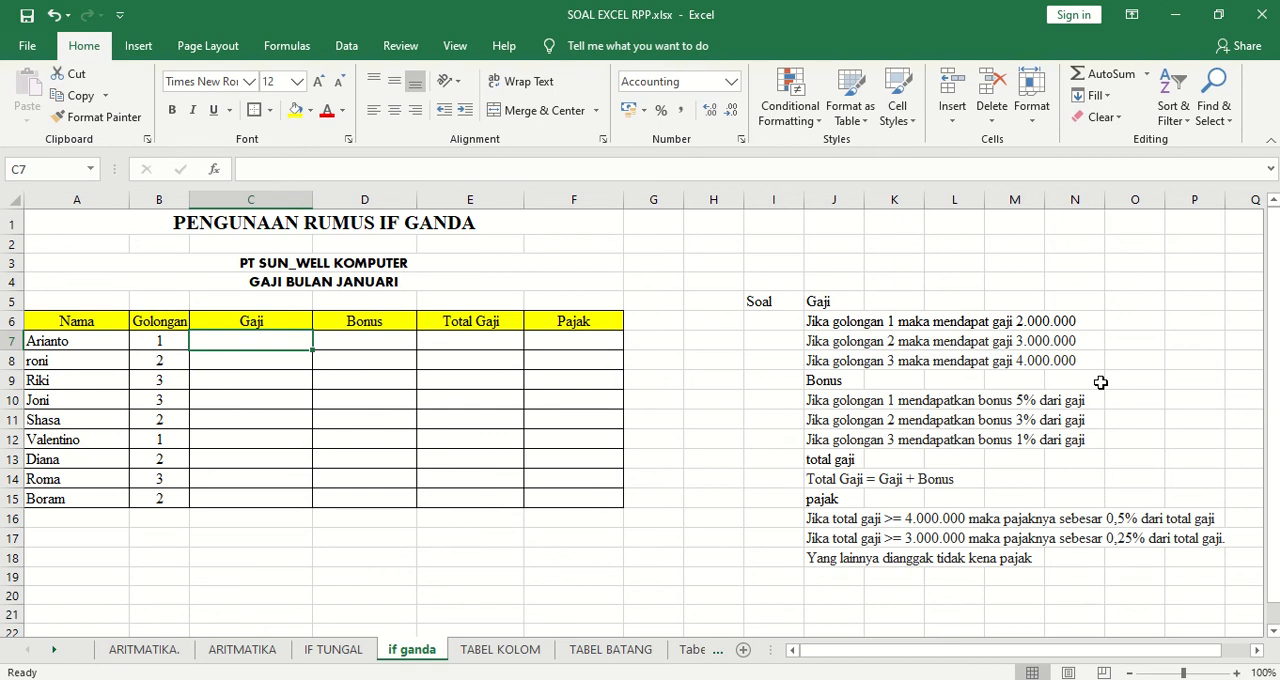
{"action": "type", "text": "="}
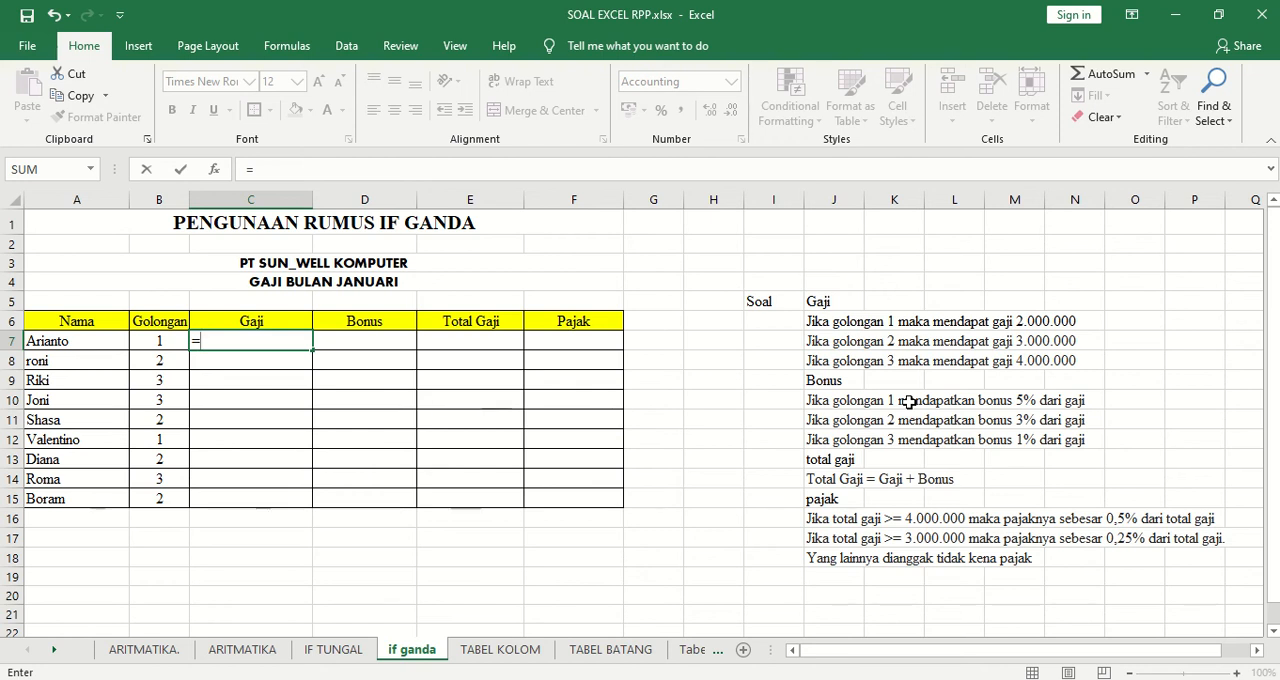
{"action": "type", "text": "IF"}
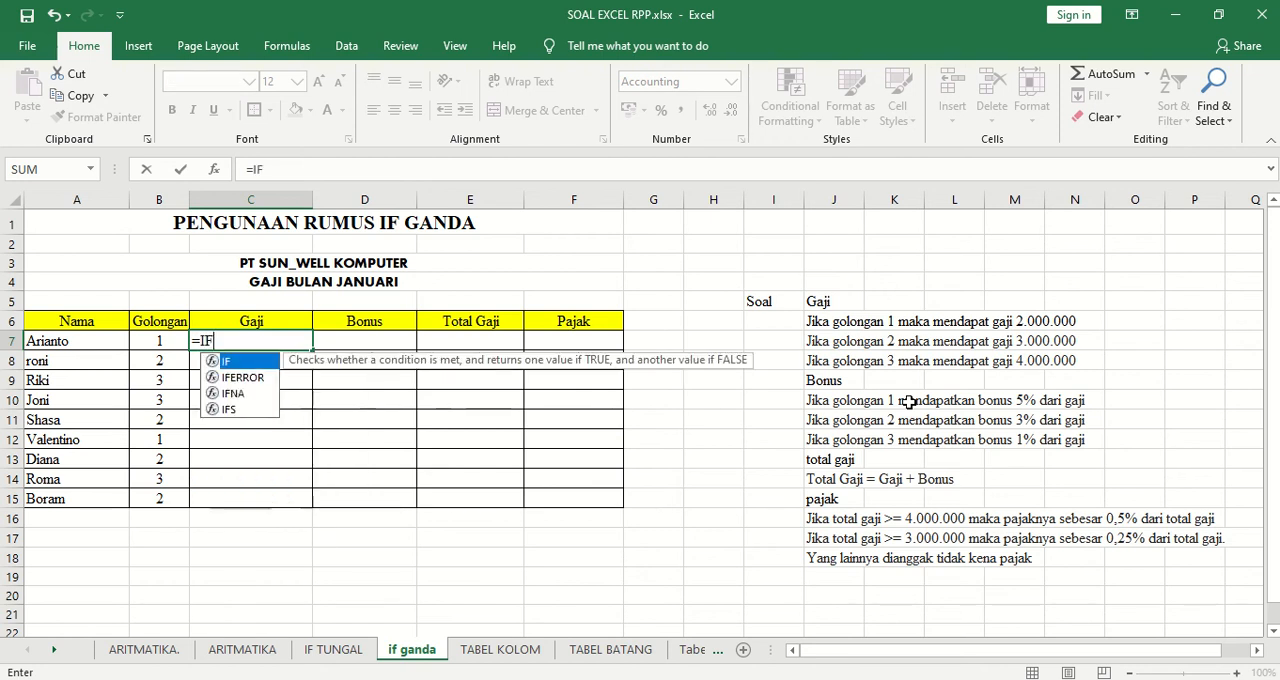
{"action": "type", "text": "("}
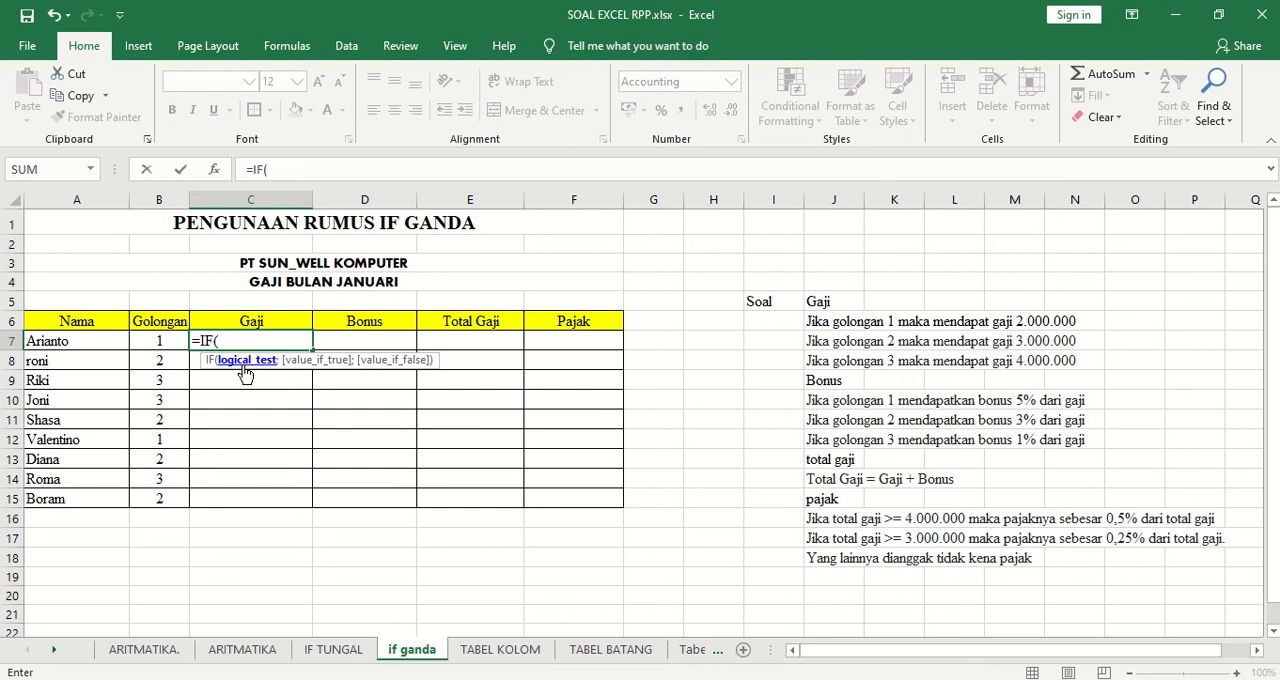
{"action": "left_click", "coordinate": [163, 341]}
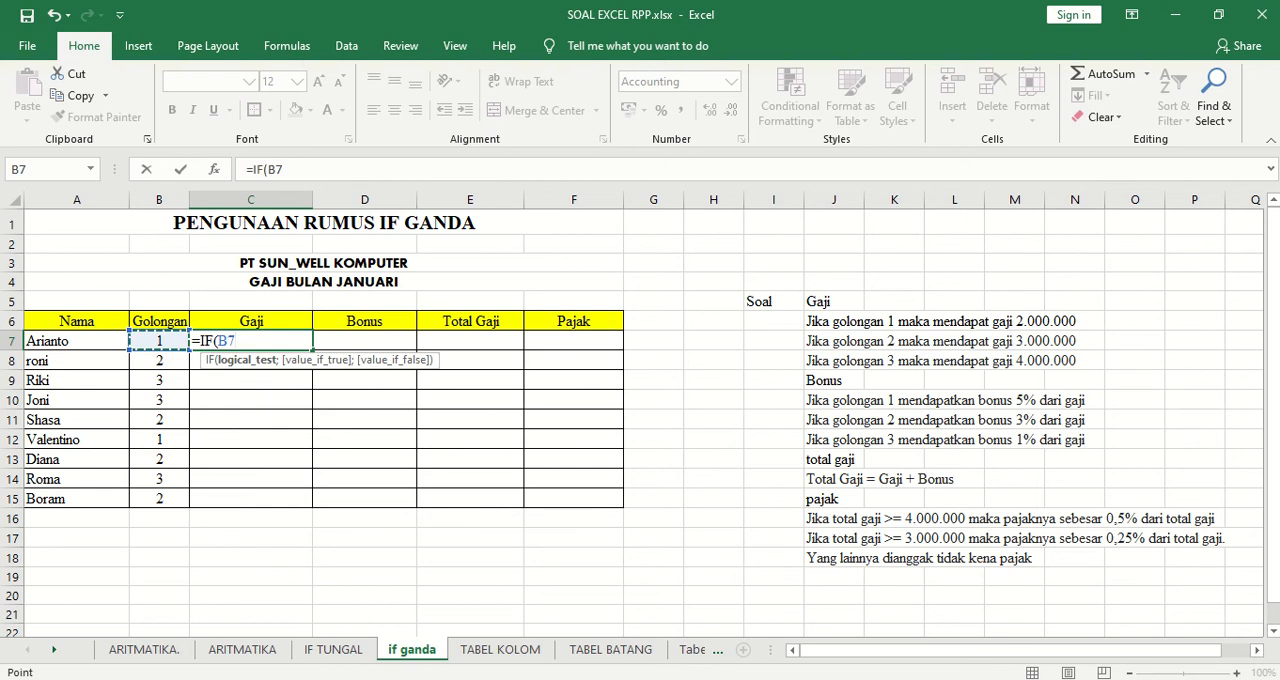
{"action": "type", "text": "=1:"}
{"action": "key", "text": "BackSpace"}
{"action": "type", "text": ";"}
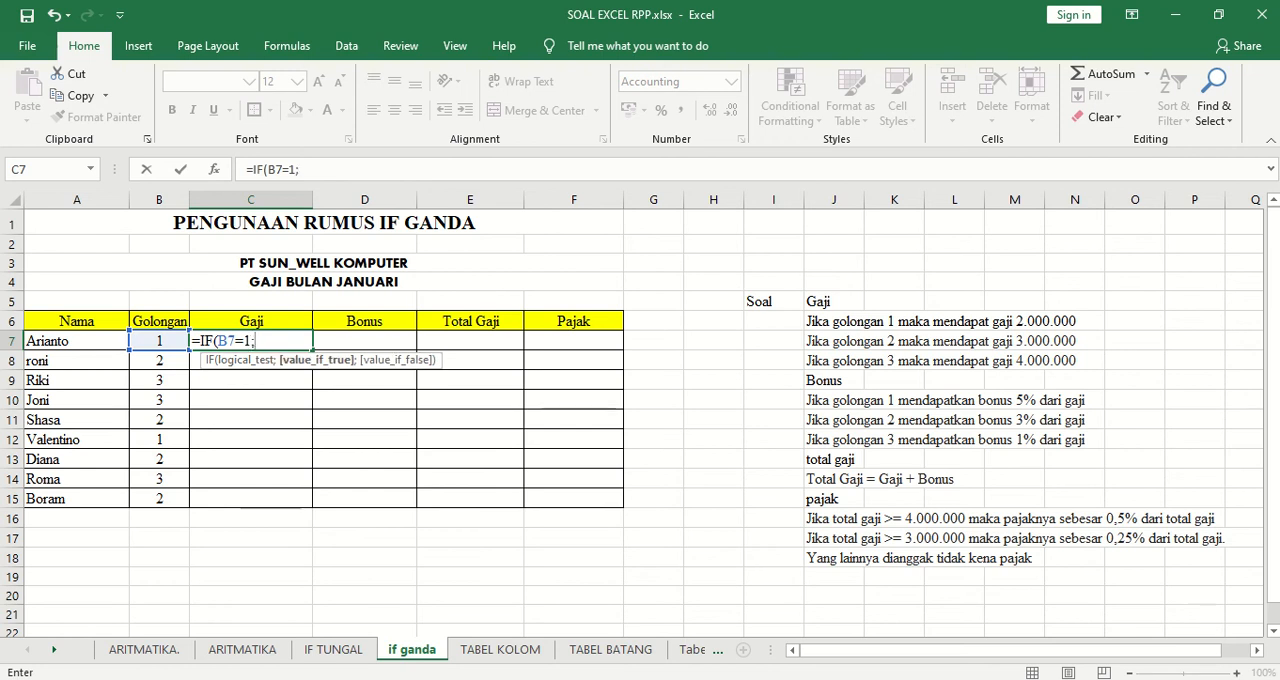
{"action": "type", "text": "2000"}
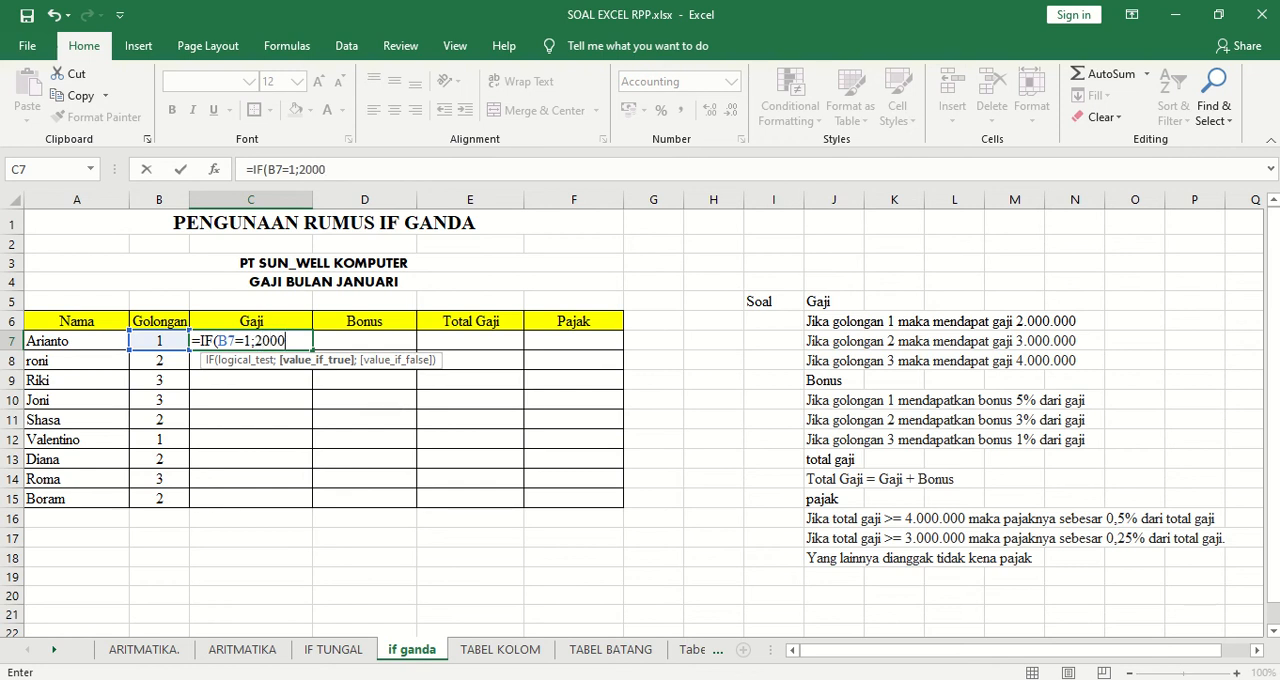
{"action": "type", "text": "000"}
Set 2000000 as the value the C7 formula returns when its first test is true.
{"action": "type", "text": ";"}
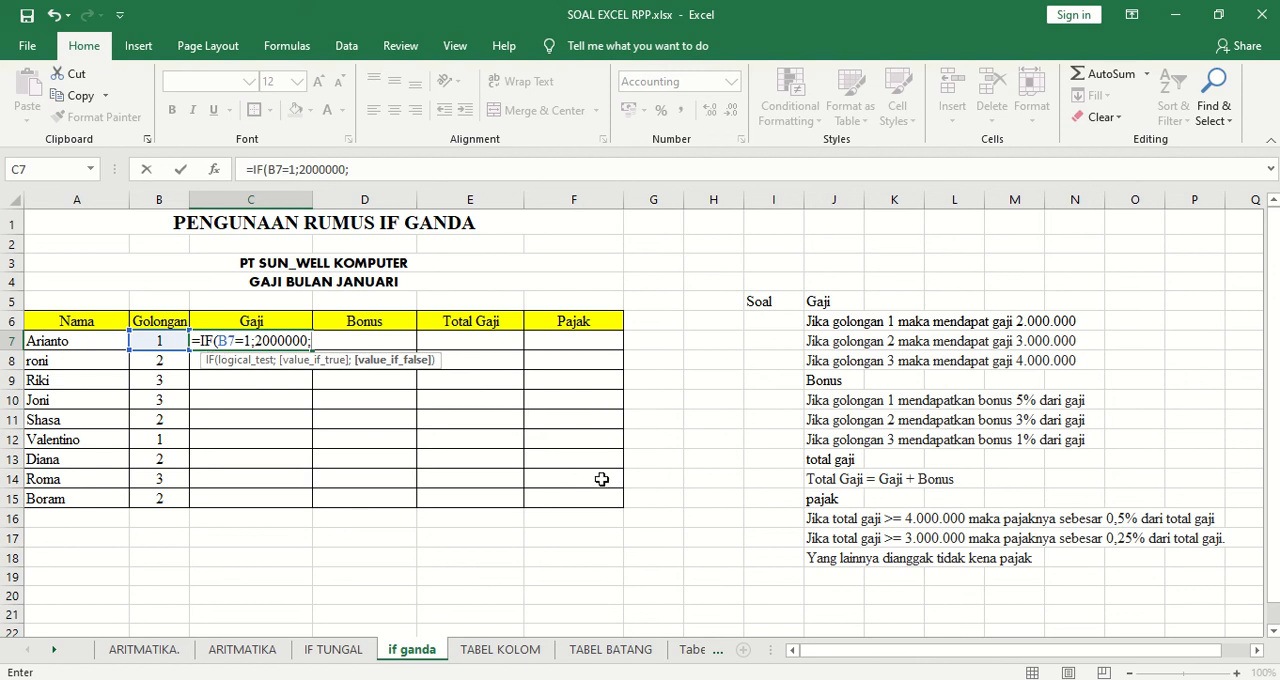
Nest a second IF in the C7 formula that returns 3000000 when B7 equals 2.
{"action": "type", "text": "IF"}
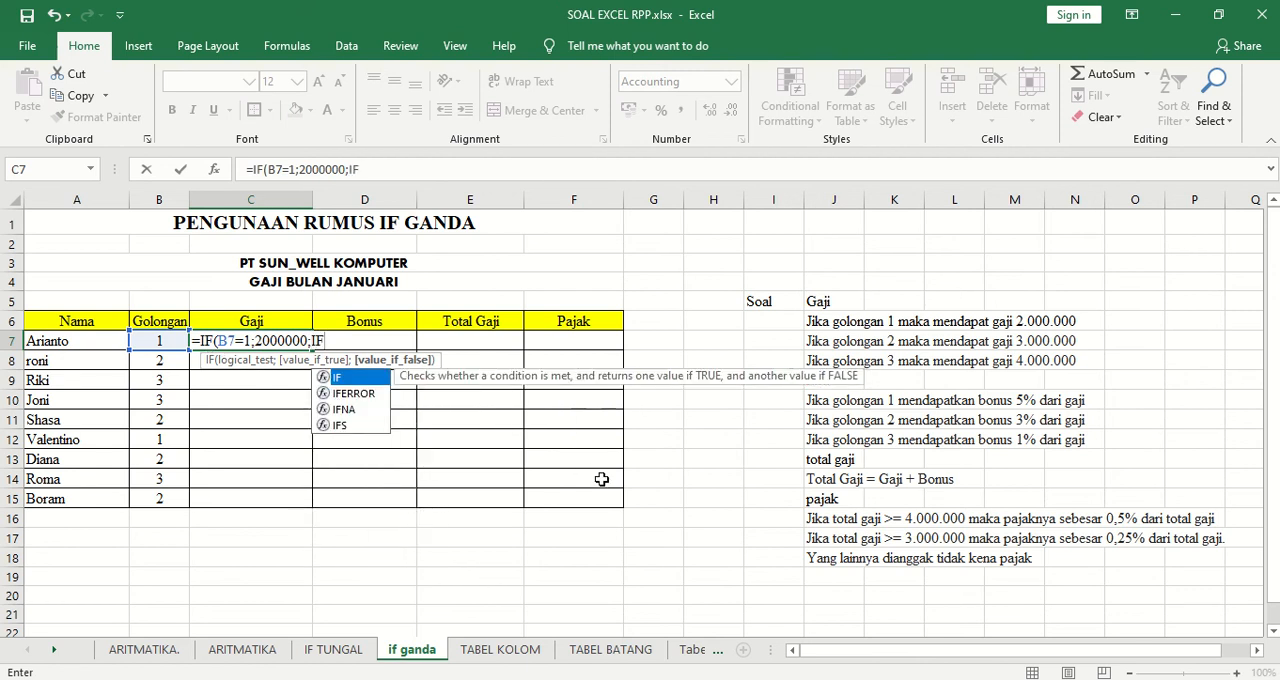
{"action": "type", "text": "("}
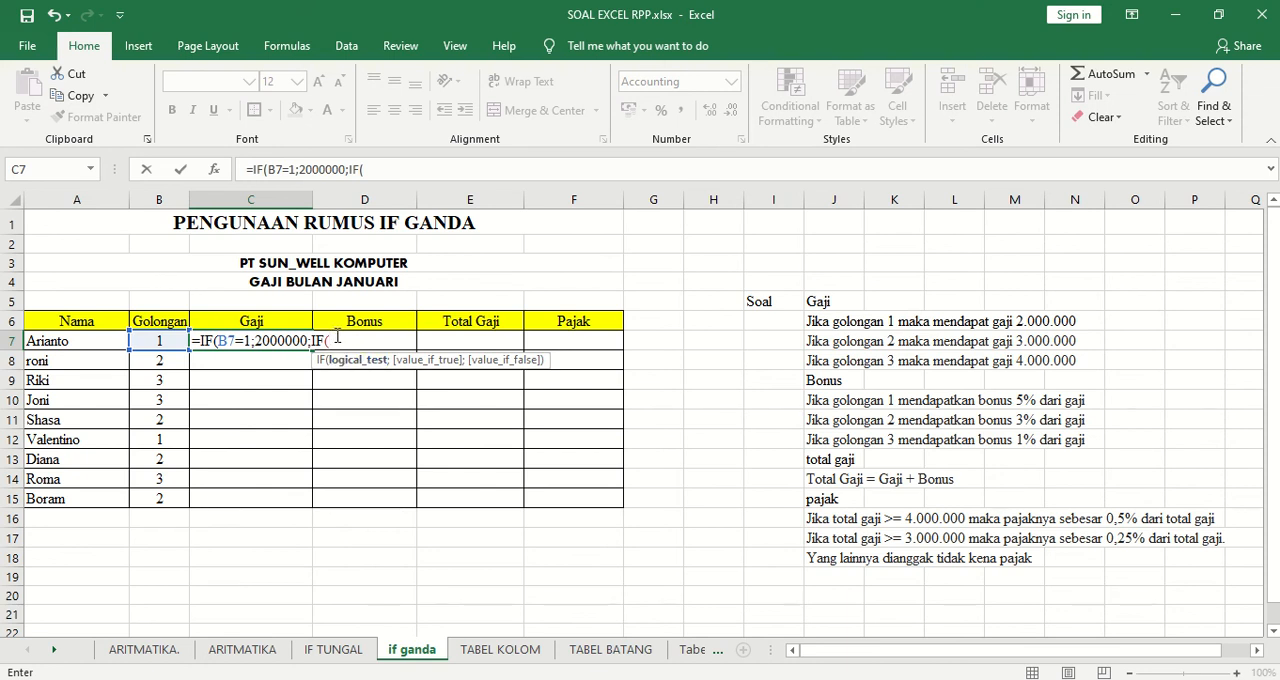
{"action": "left_click", "coordinate": [158, 343]}
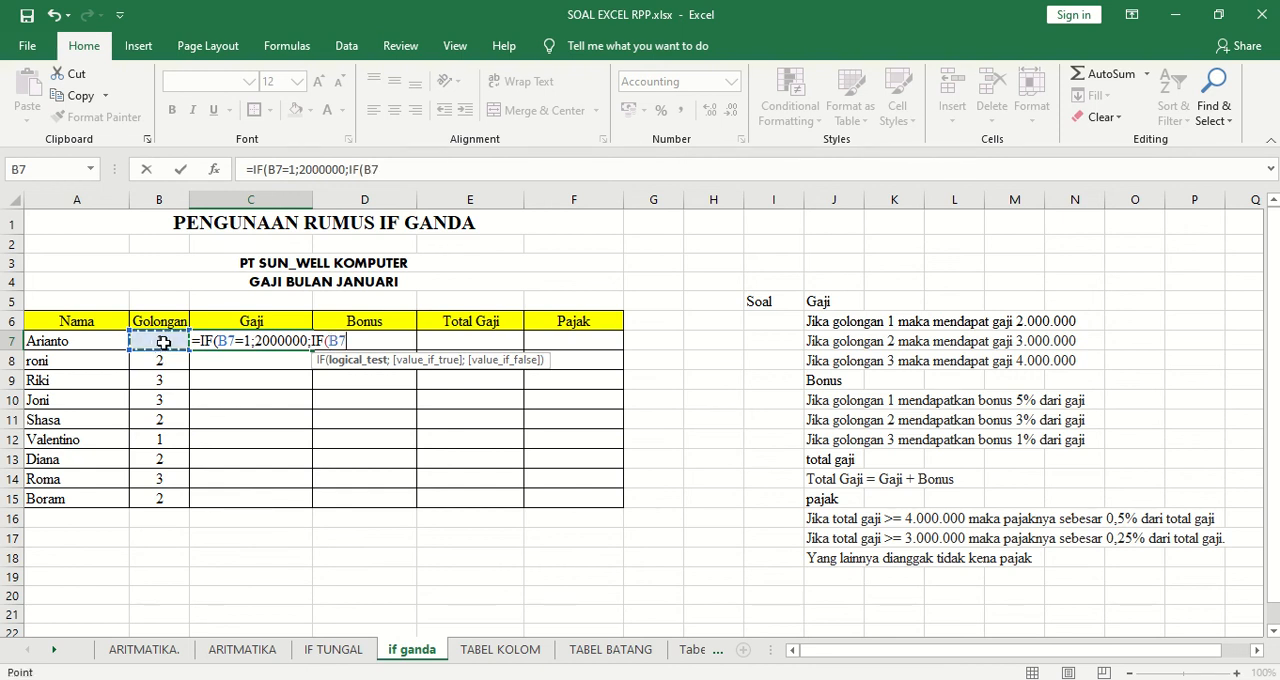
{"action": "type", "text": "="}
{"action": "type", "text": "2"}
{"action": "type", "text": ";"}
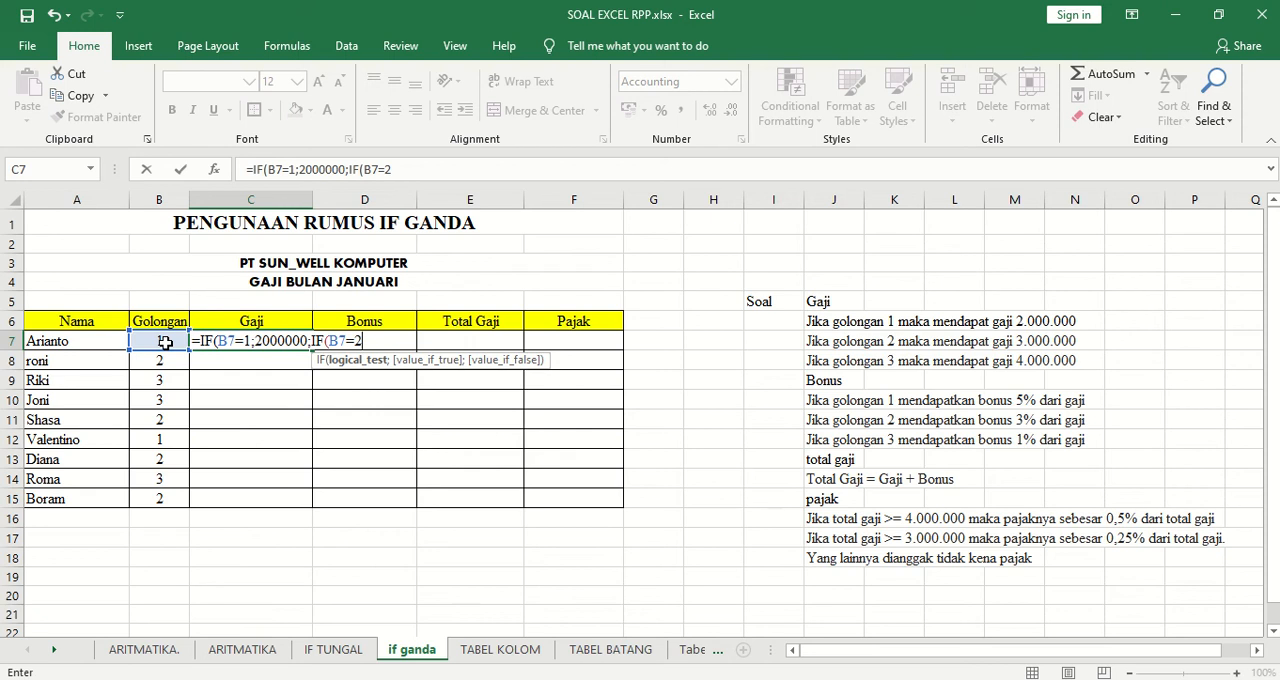
{"action": "key", "text": "BackSpace"}
{"action": "type", "text": ";"}
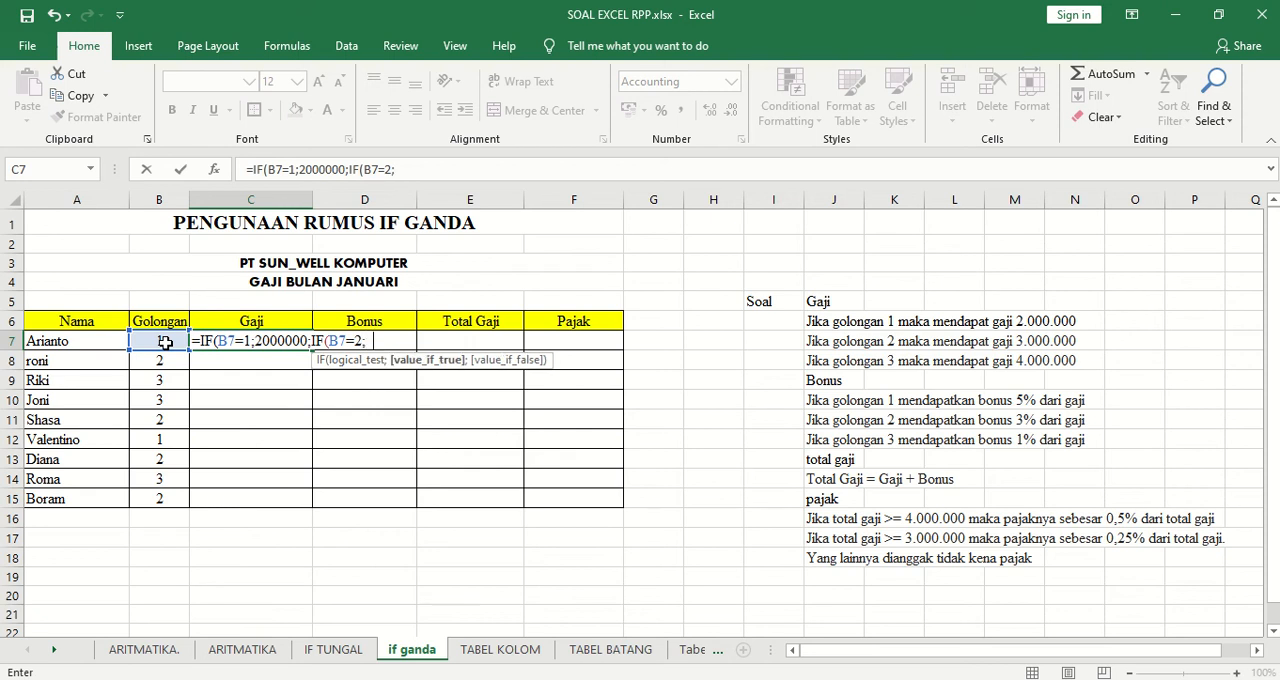
{"action": "type", "text": "3000000"}
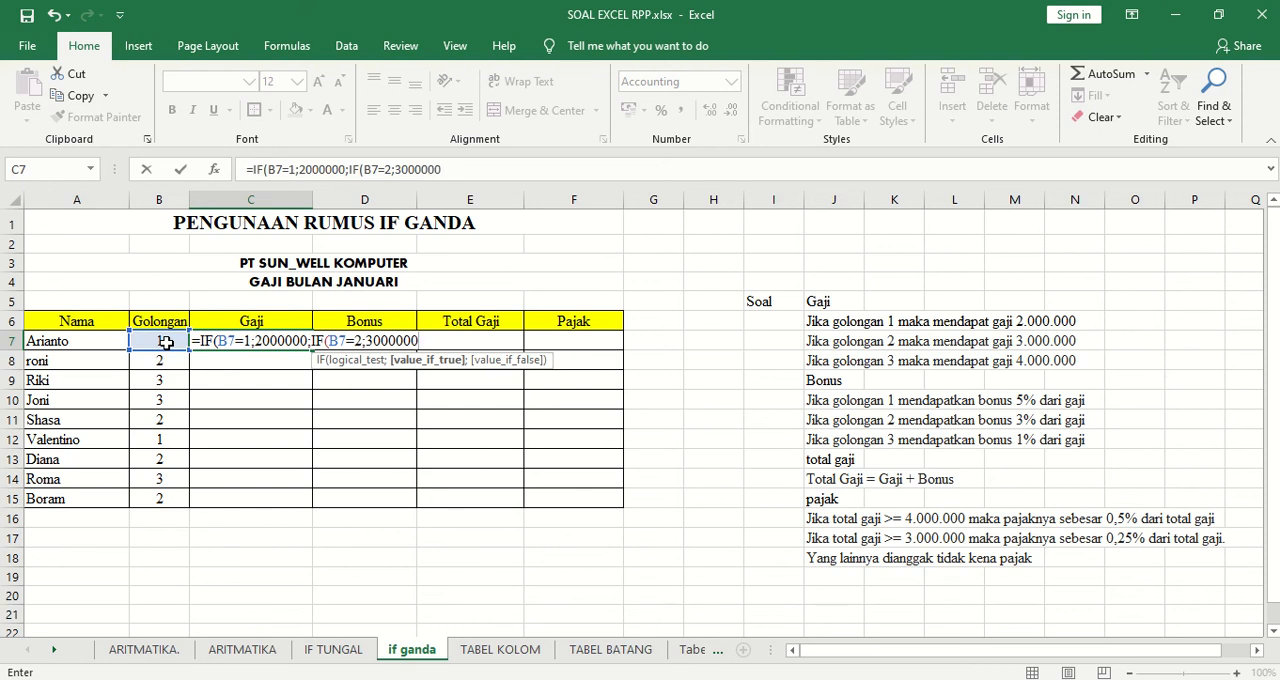
{"action": "type", "text": ";"}
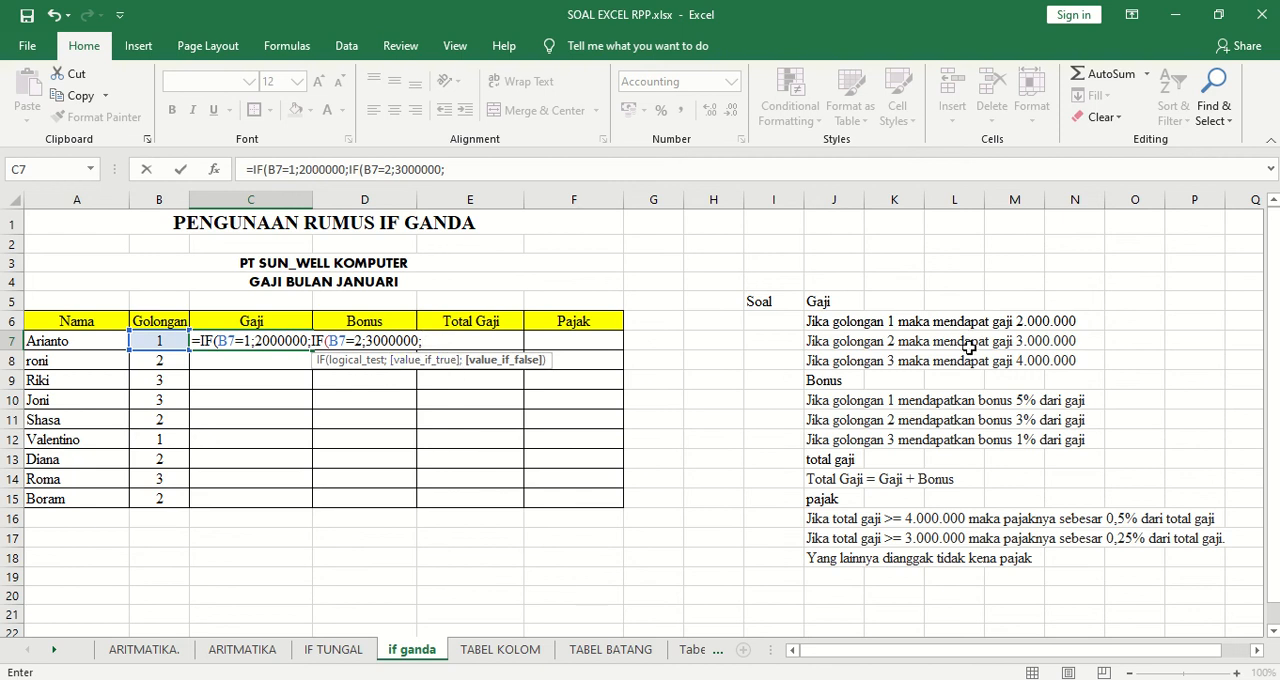
Finish the C7 formula with 4000000 as the remaining value and fill it down through C15.
{"action": "type", "text": "4000000"}
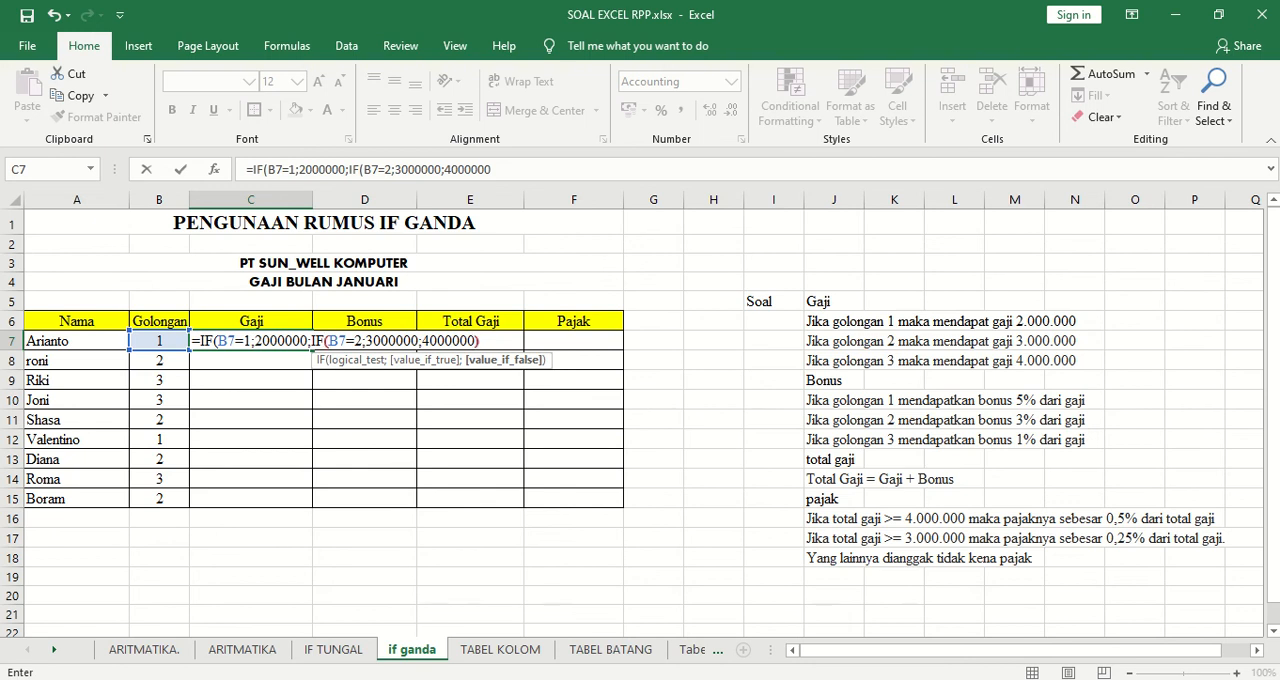
{"action": "type", "text": ")"}
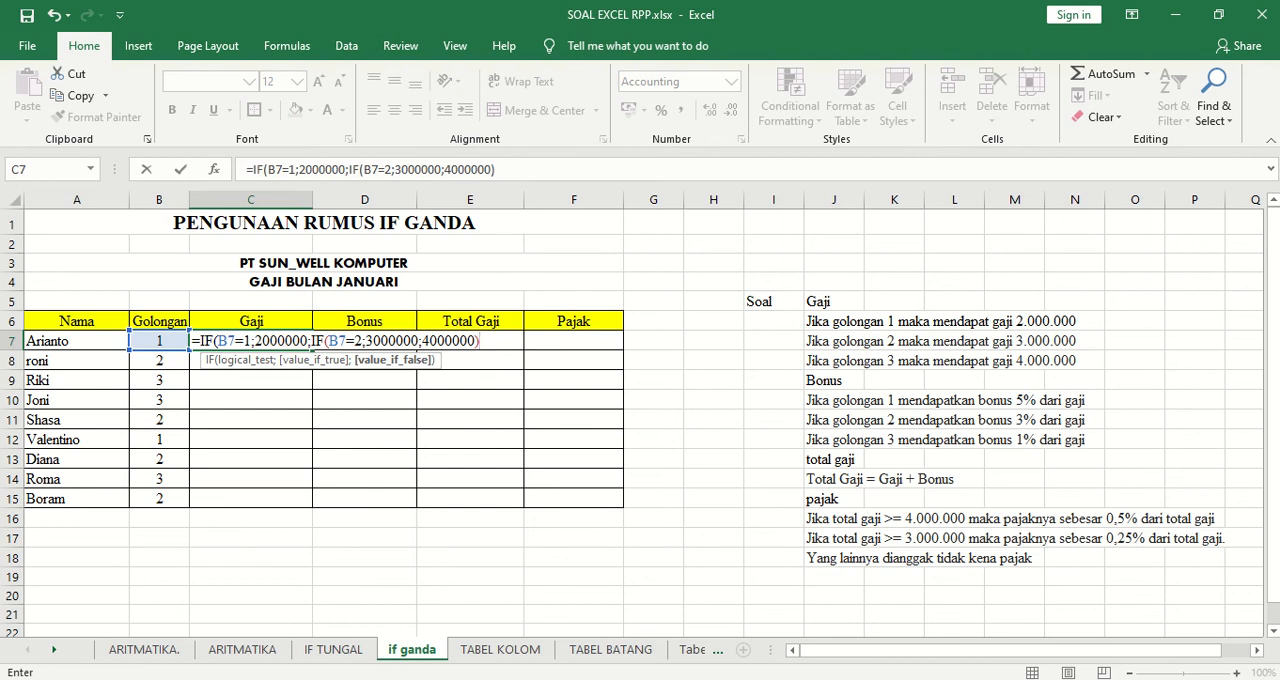
{"action": "type", "text": ")"}
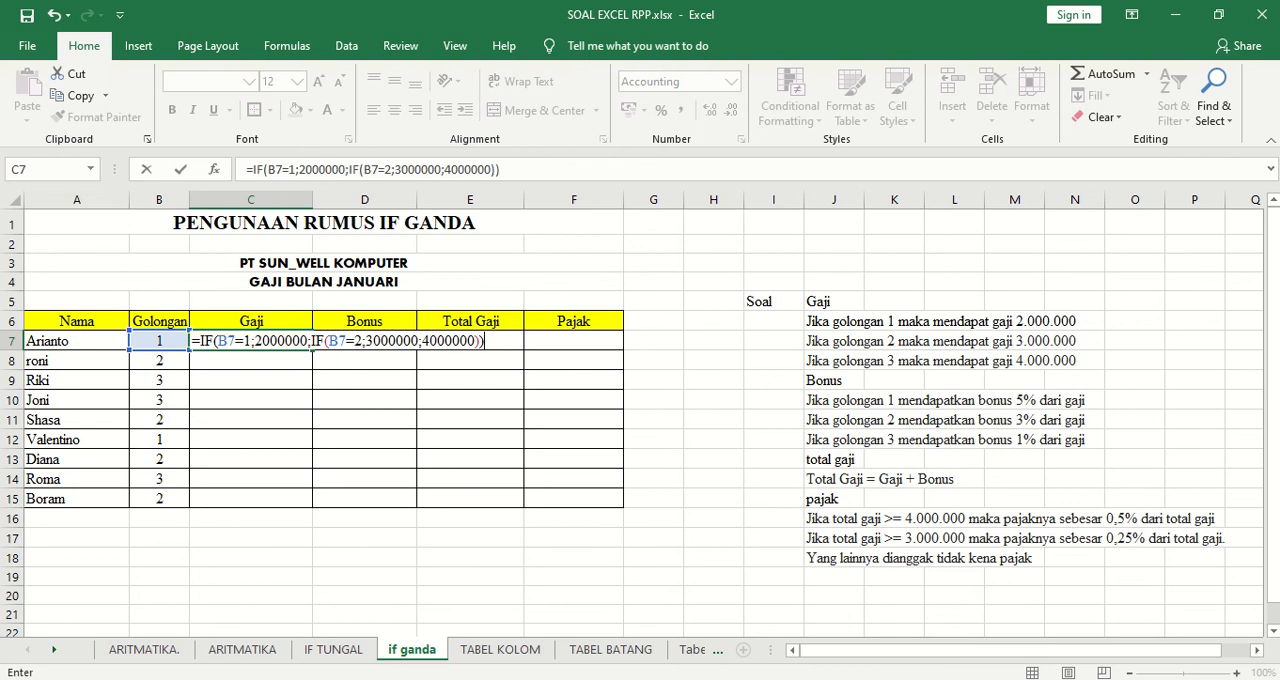
{"action": "key", "text": "Return"}
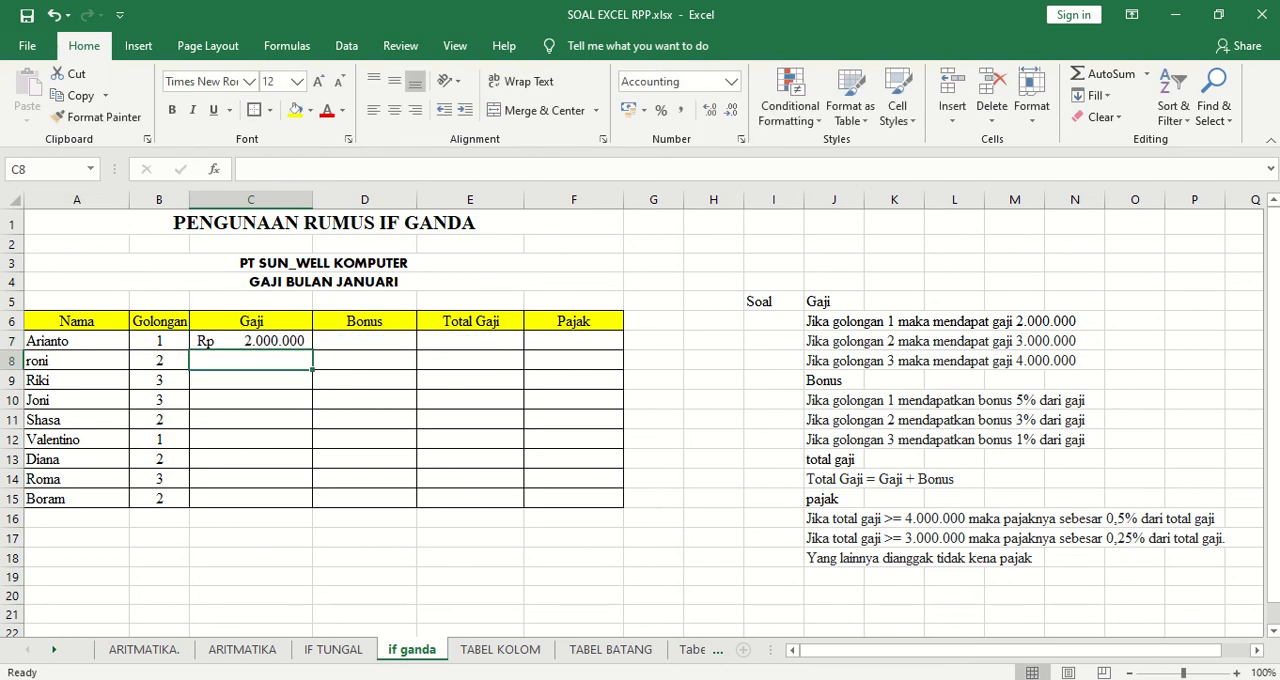
{"action": "left_click", "coordinate": [284, 341]}
{"action": "left_click_drag", "start_coordinate": [312, 370], "coordinate": [306, 500]}
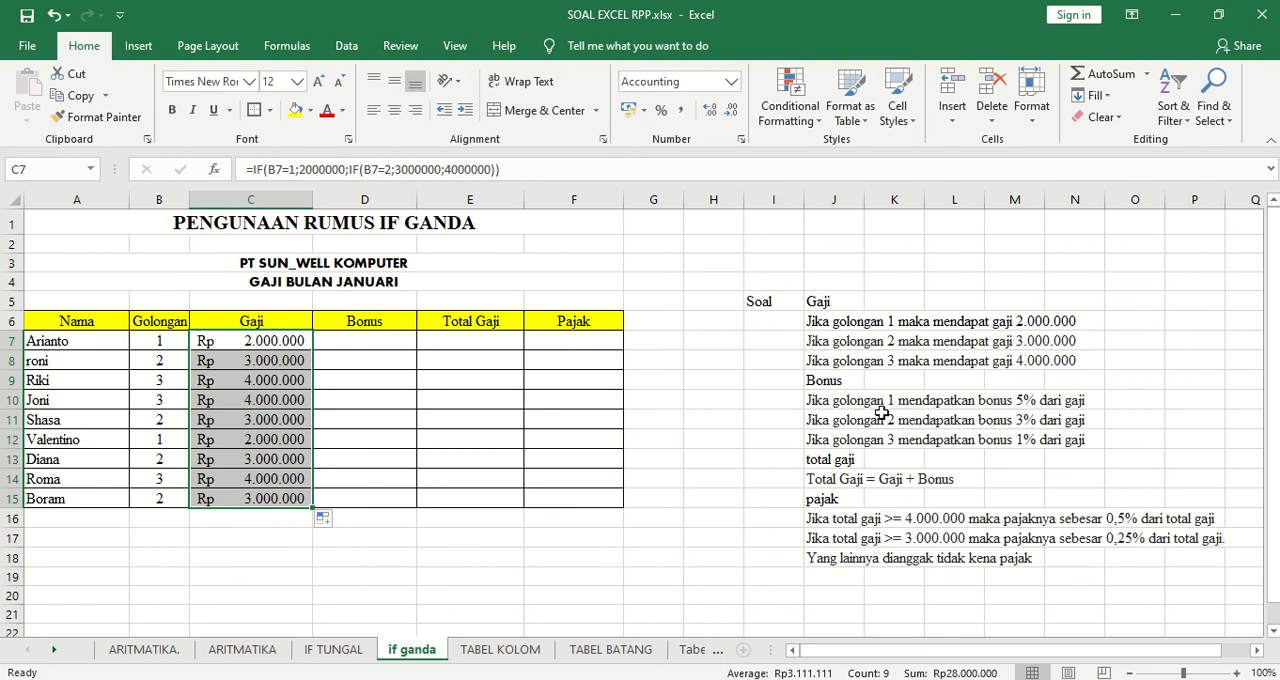
Begin an IF formula in Bonus cell D7 that tests whether the Golongan in B7 equals 1.
{"action": "left_click", "coordinate": [388, 343]}
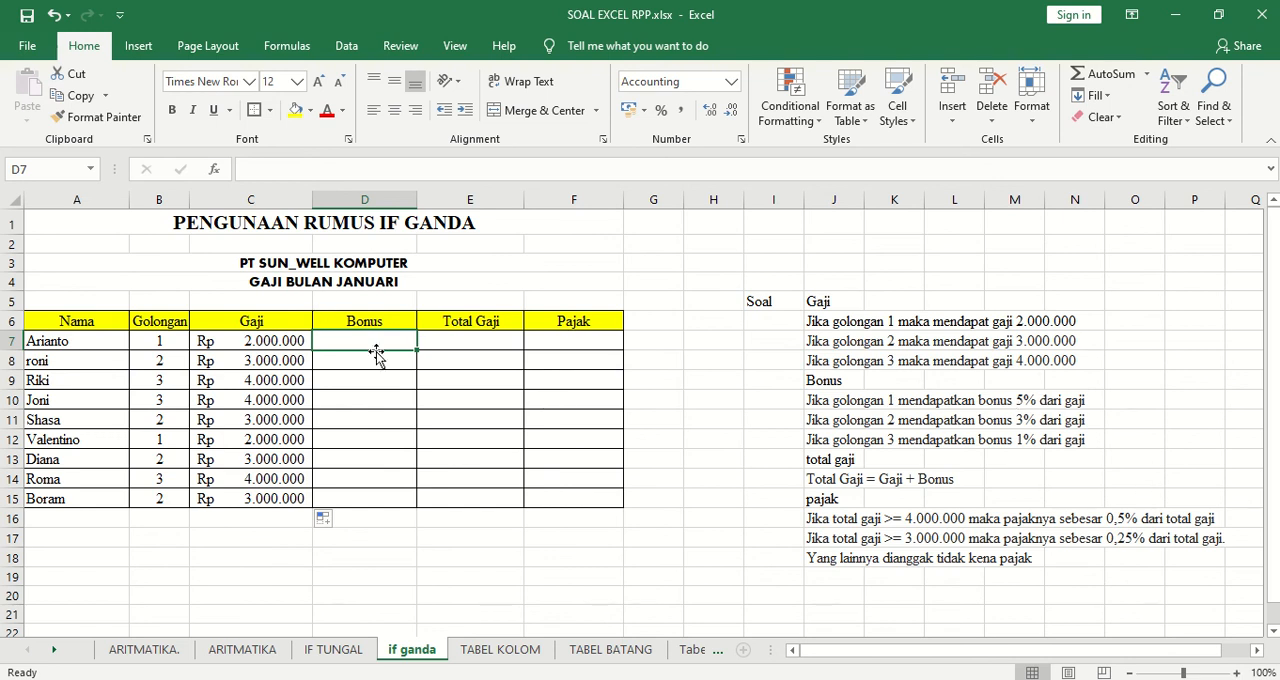
{"action": "type", "text": "="}
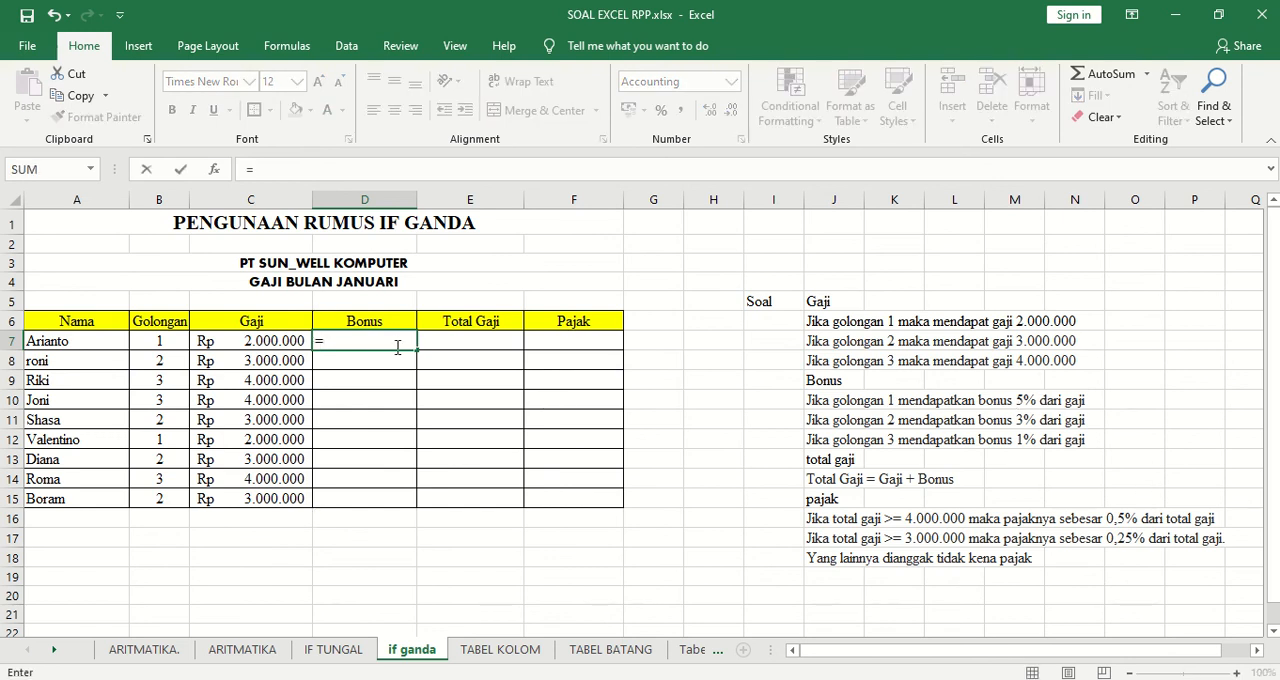
{"action": "type", "text": "IF"}
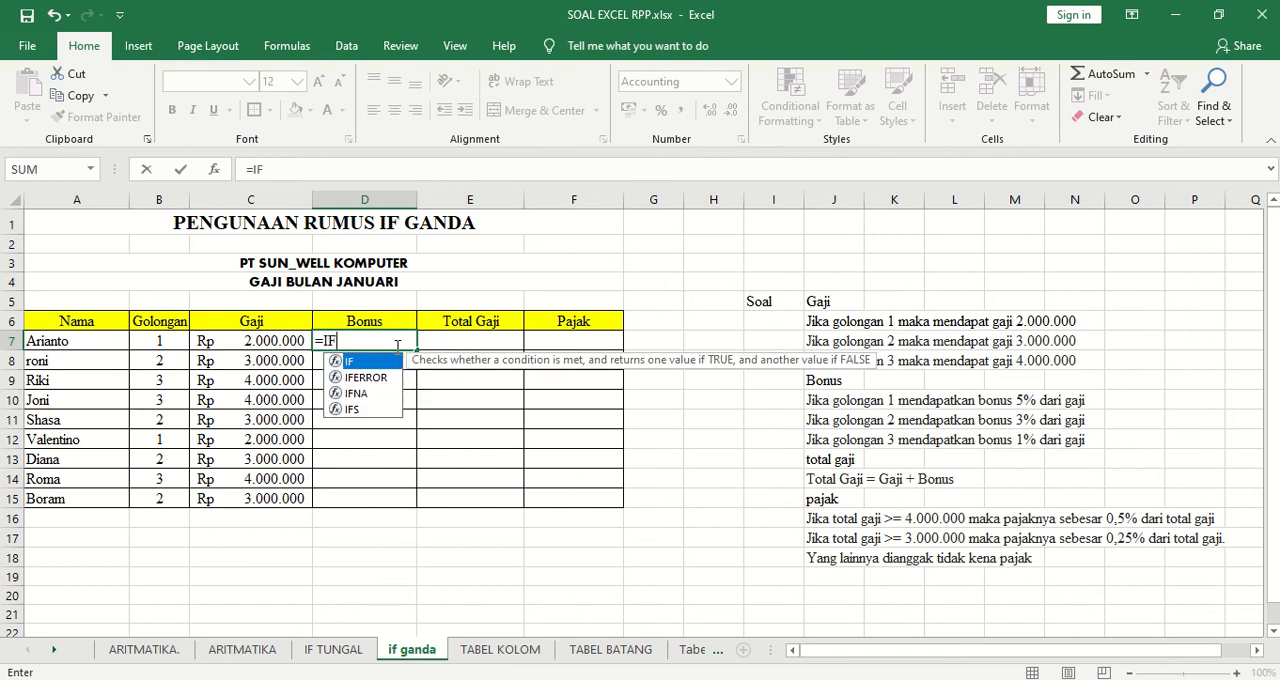
{"action": "type", "text": "("}
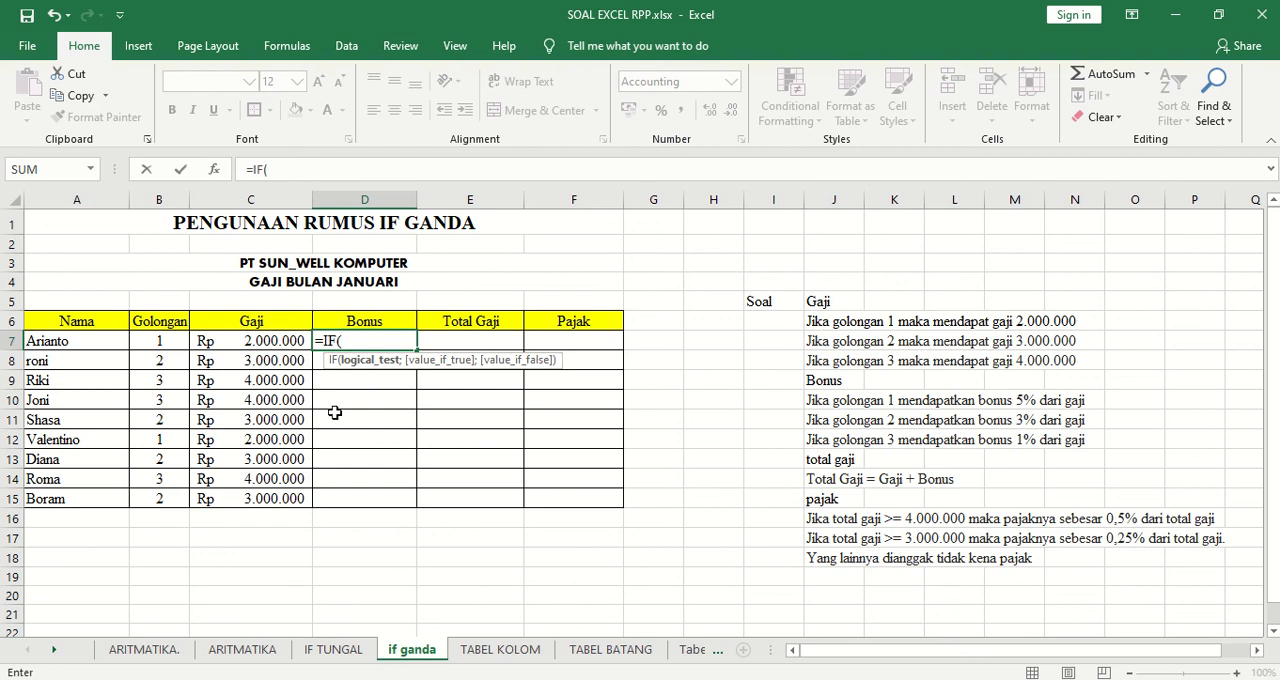
{"action": "left_click", "coordinate": [164, 341]}
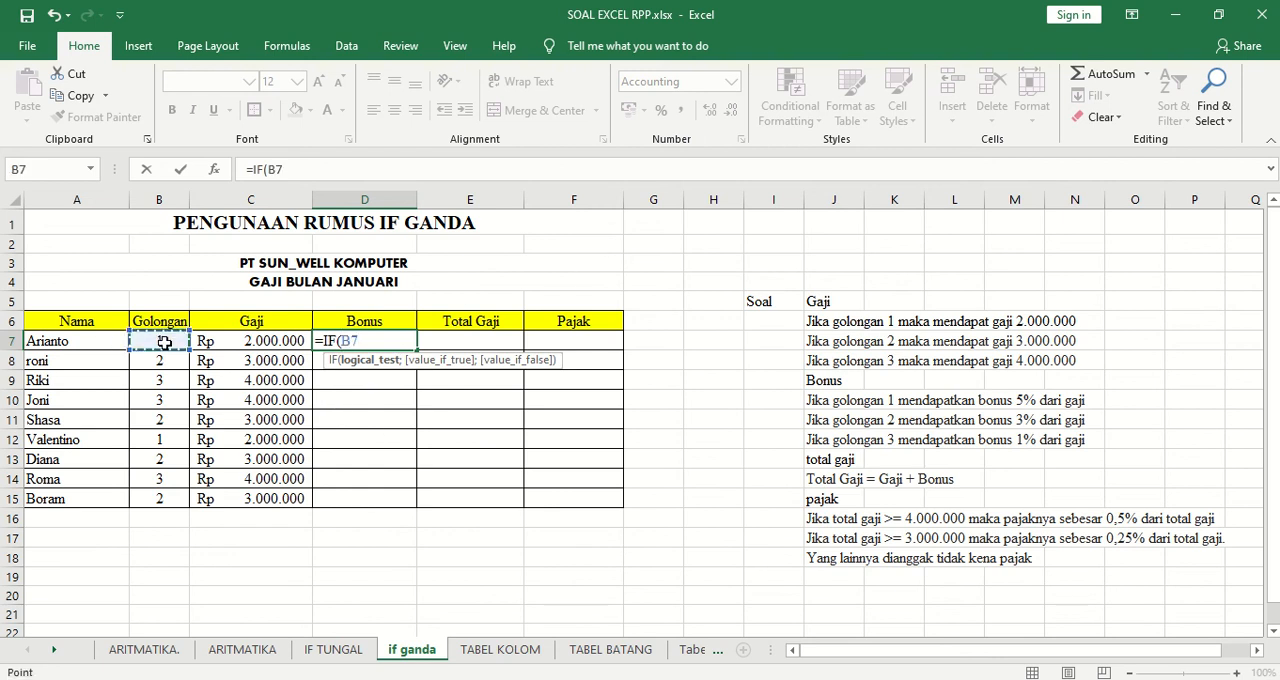
{"action": "type", "text": "="}
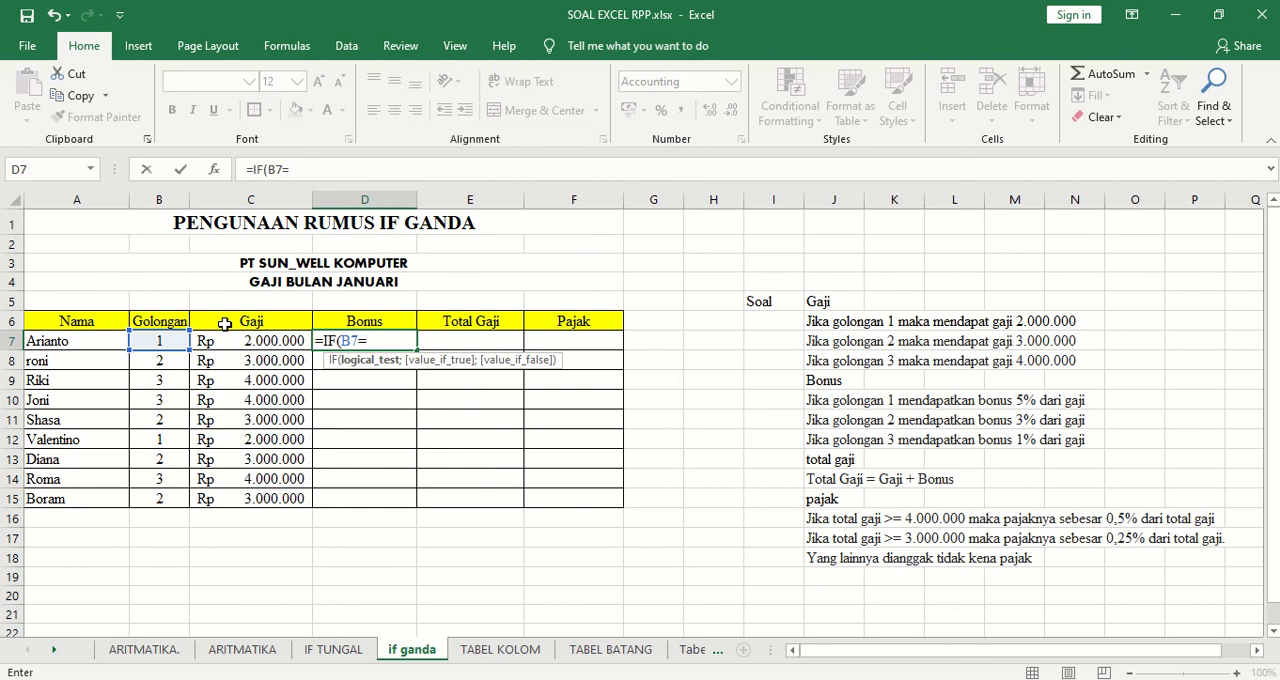
{"action": "type", "text": "1;"}
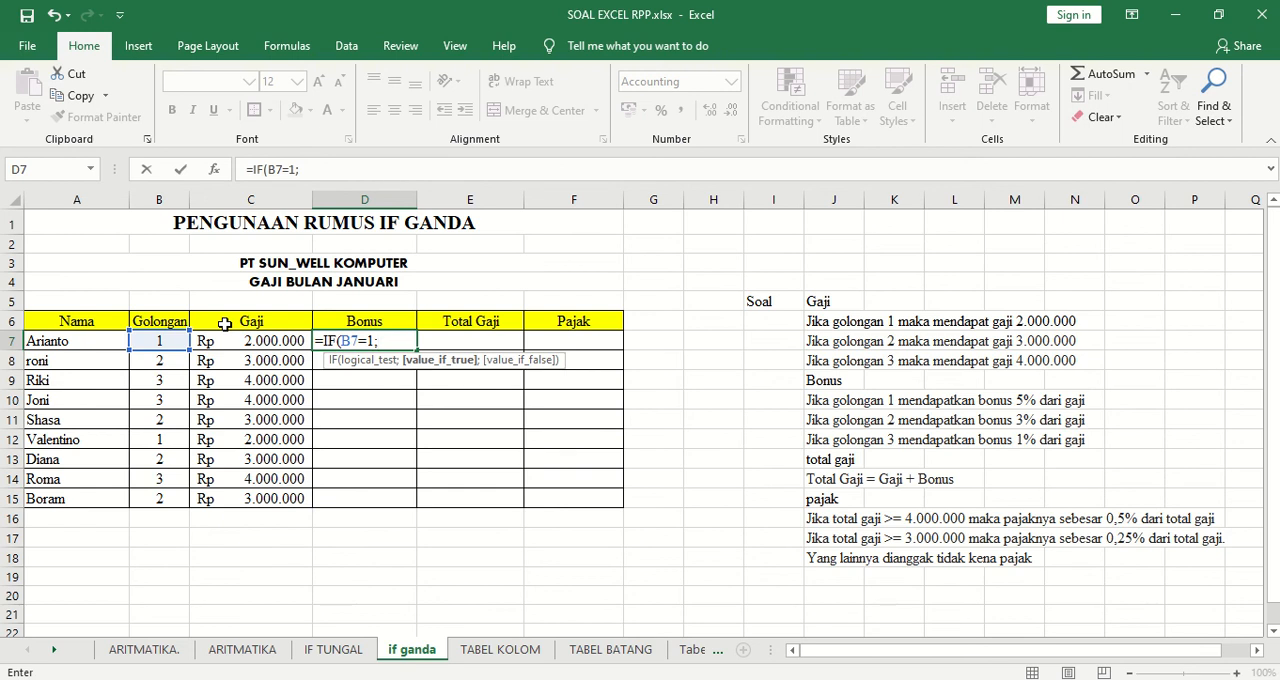
Set 5%*C7 as the value the D7 formula returns when its first test is true.
{"action": "type", "text": "5%*"}
{"action": "left_click", "coordinate": [281, 340]}
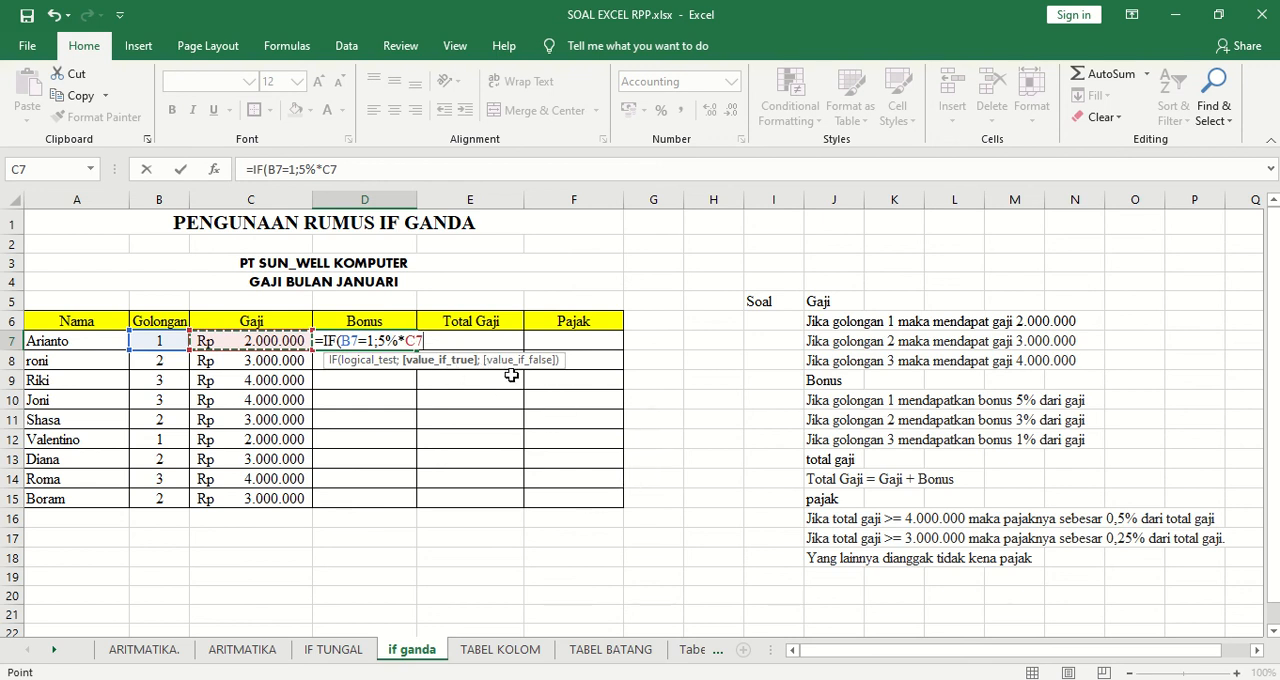
{"action": "type", "text": ";"}
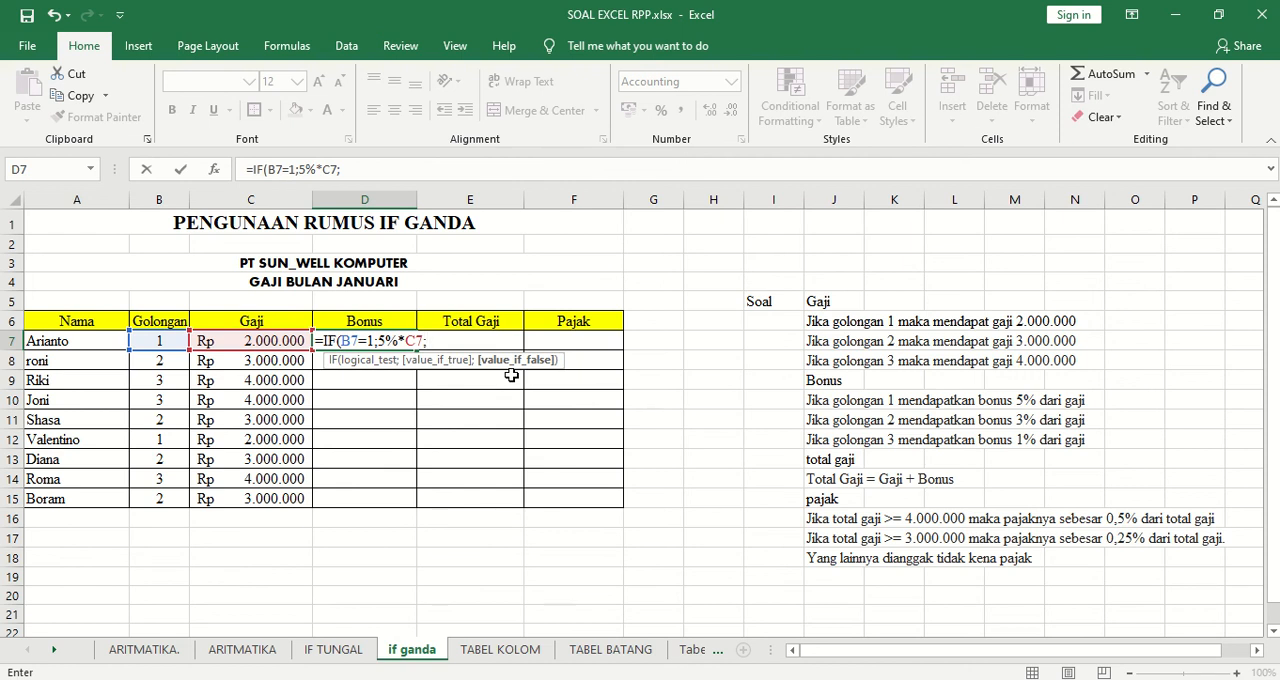
{"action": "type", "text": "IF"}
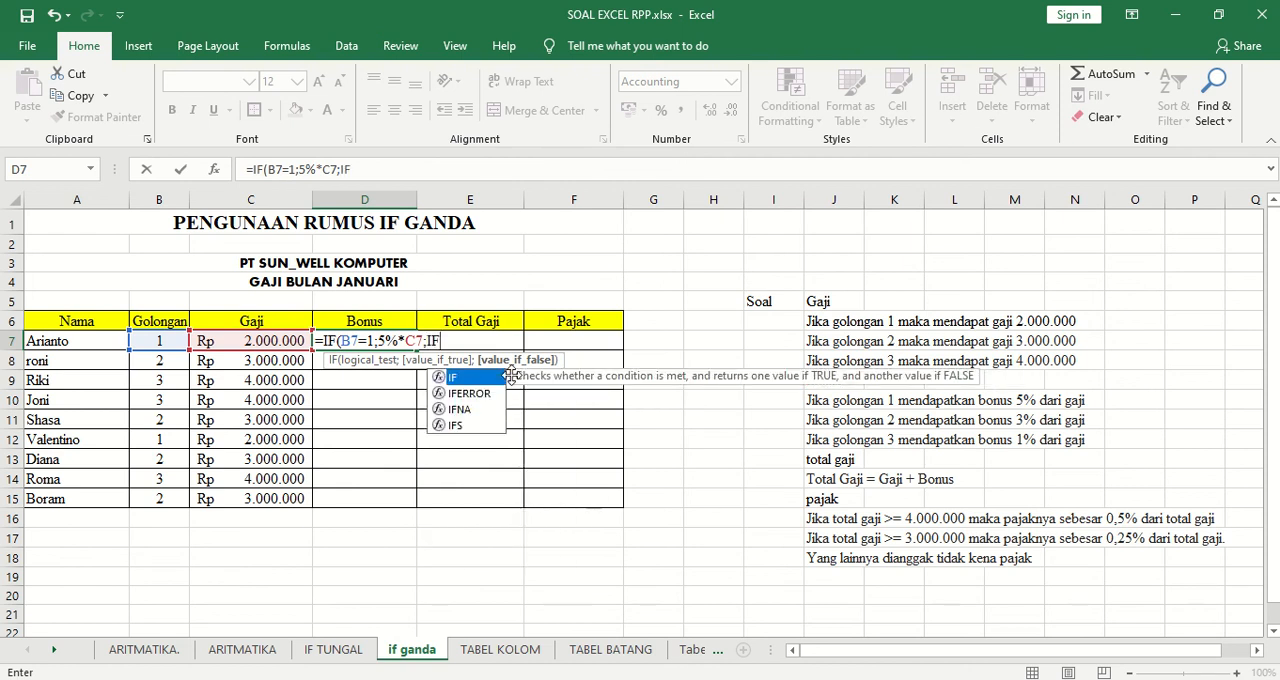
{"action": "type", "text": "("}
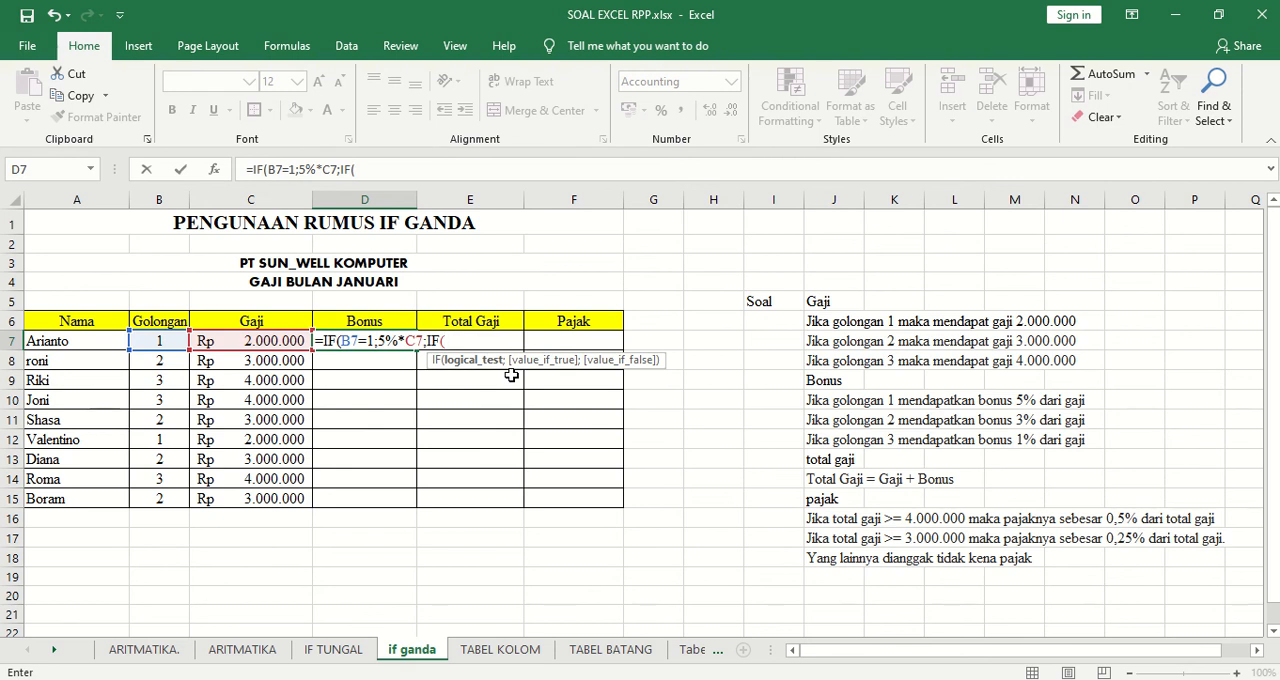
Nest a second IF in the D7 formula that tests whether the Golongan in B7 equals 2.
{"action": "left_click", "coordinate": [166, 341]}
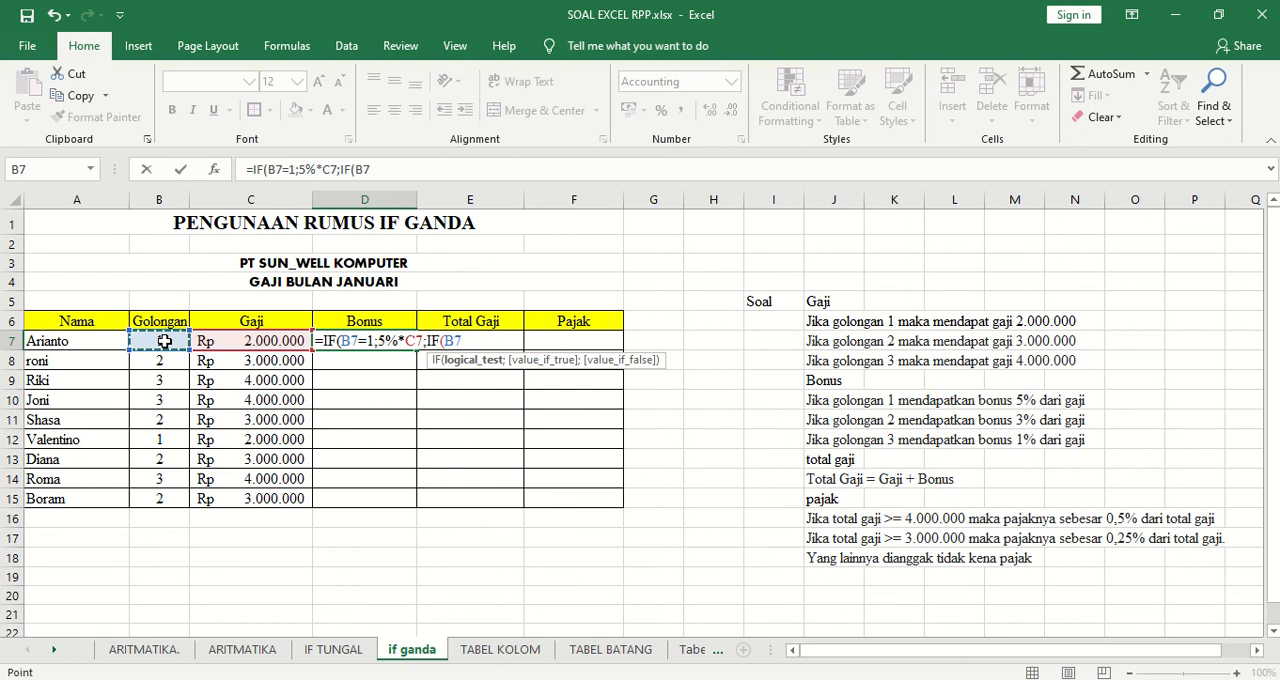
{"action": "type", "text": "=2"}
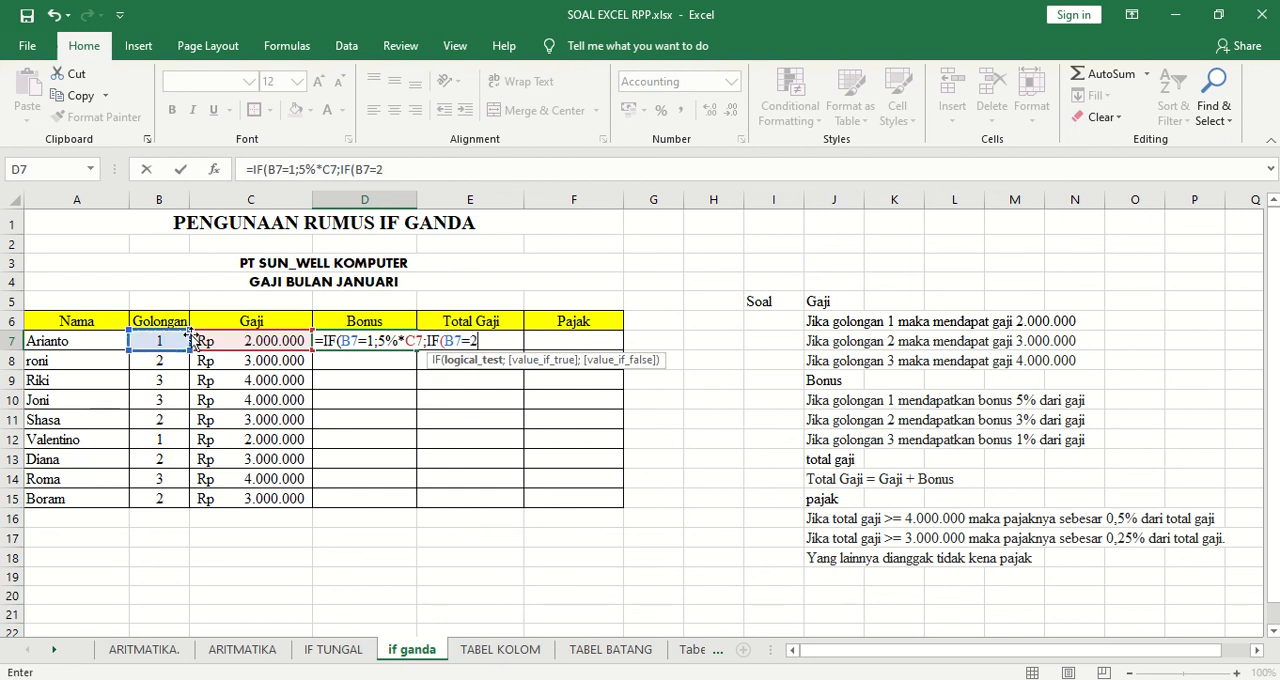
{"action": "type", "text": ";"}
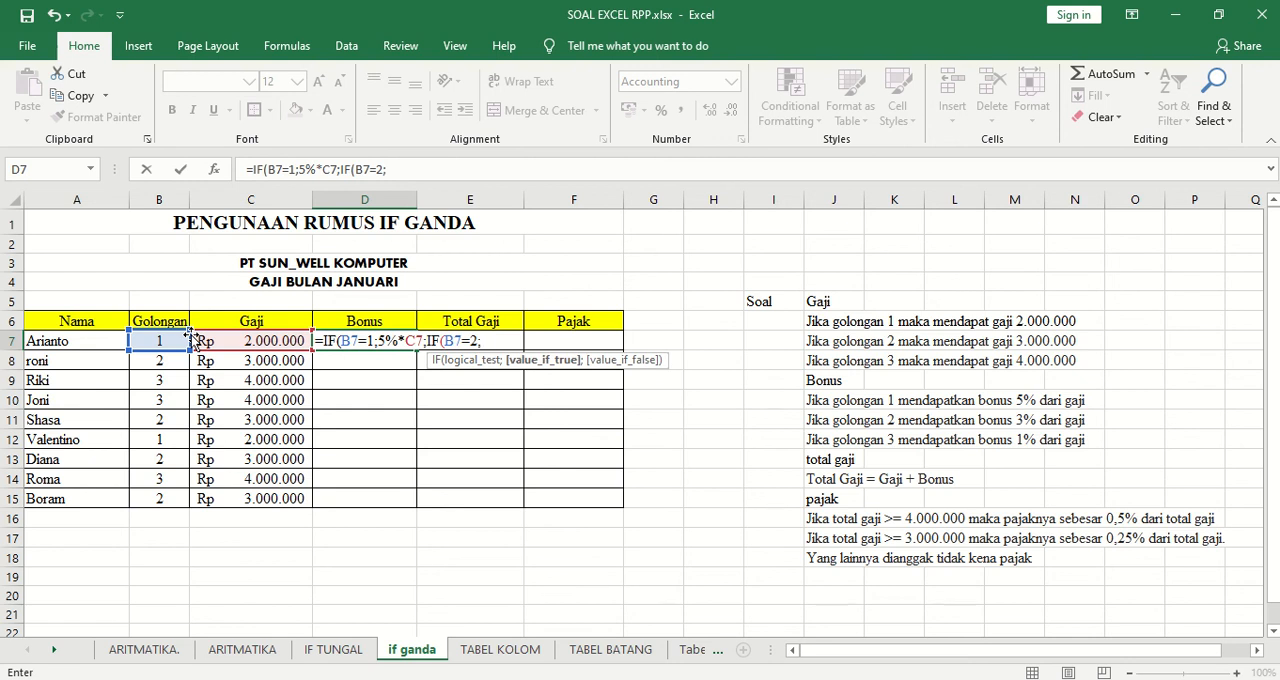
Set 3%*C7 as the value the nested IF in D7 returns when its test is true.
{"action": "type", "text": "3%*"}
{"action": "left_click", "coordinate": [268, 337]}
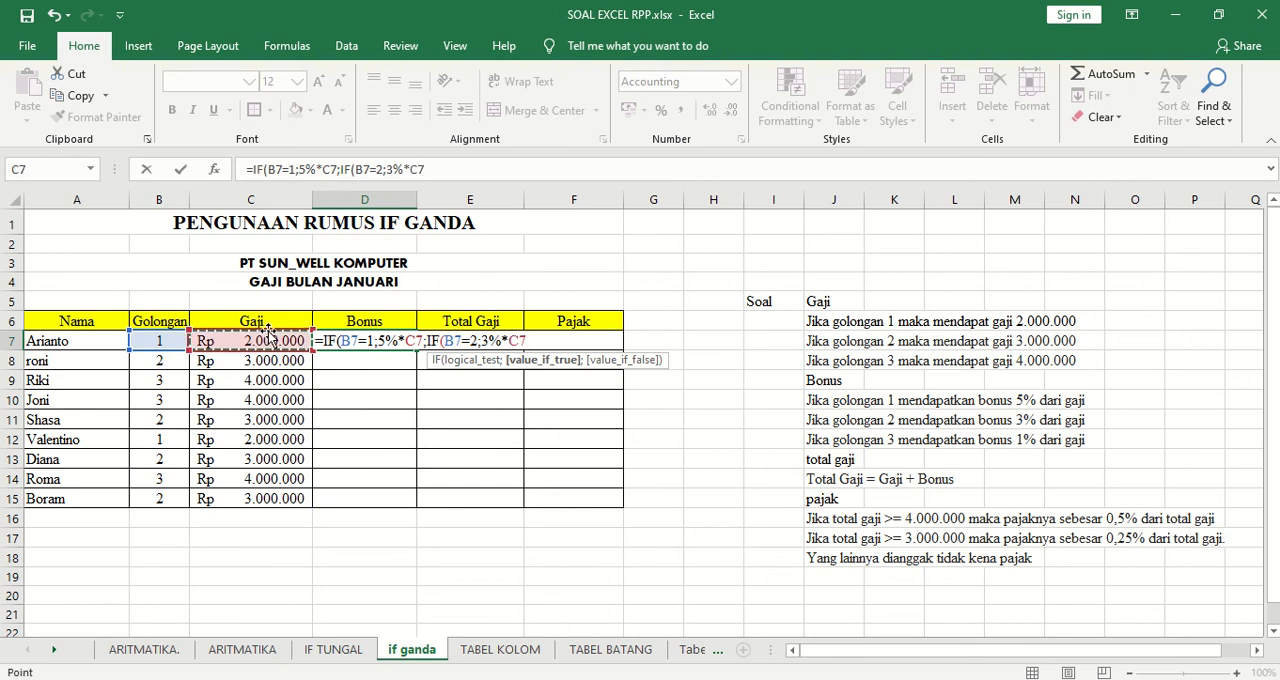
{"action": "type", "text": ";"}
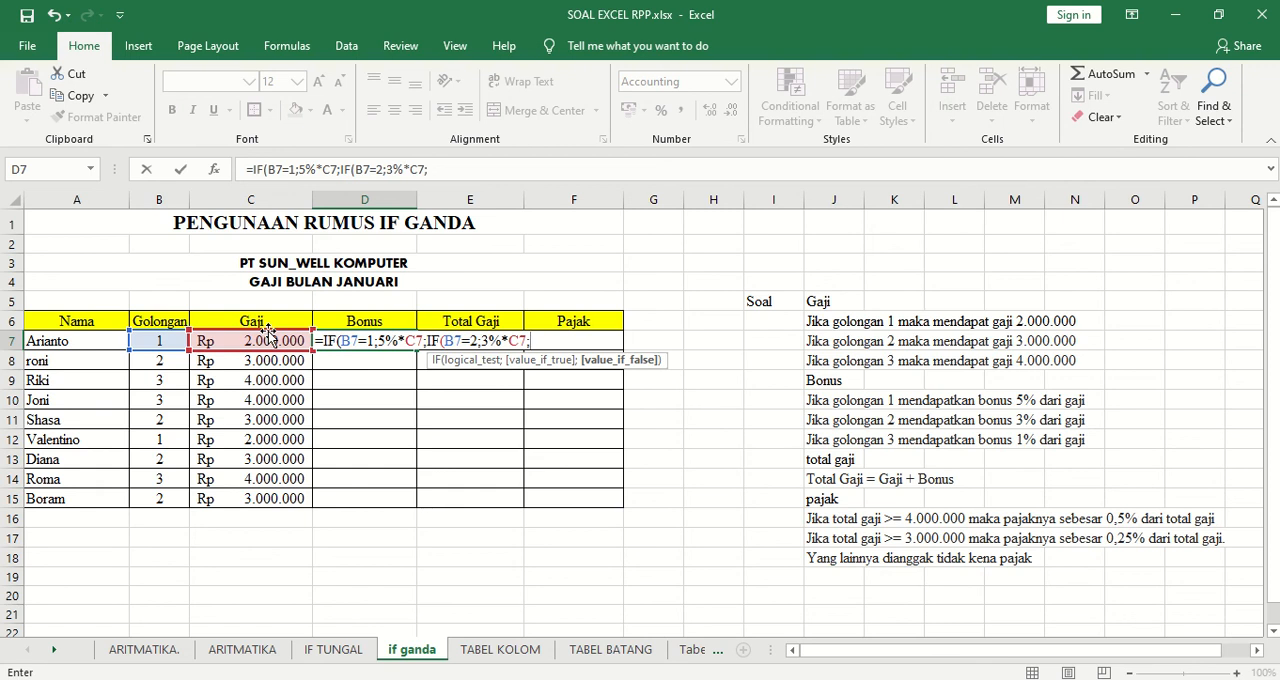
Finish the D7 formula with 1%*C7 as the remaining value, accepting the proposed correction, and fill it down through D15.
{"action": "type", "text": "1%*"}
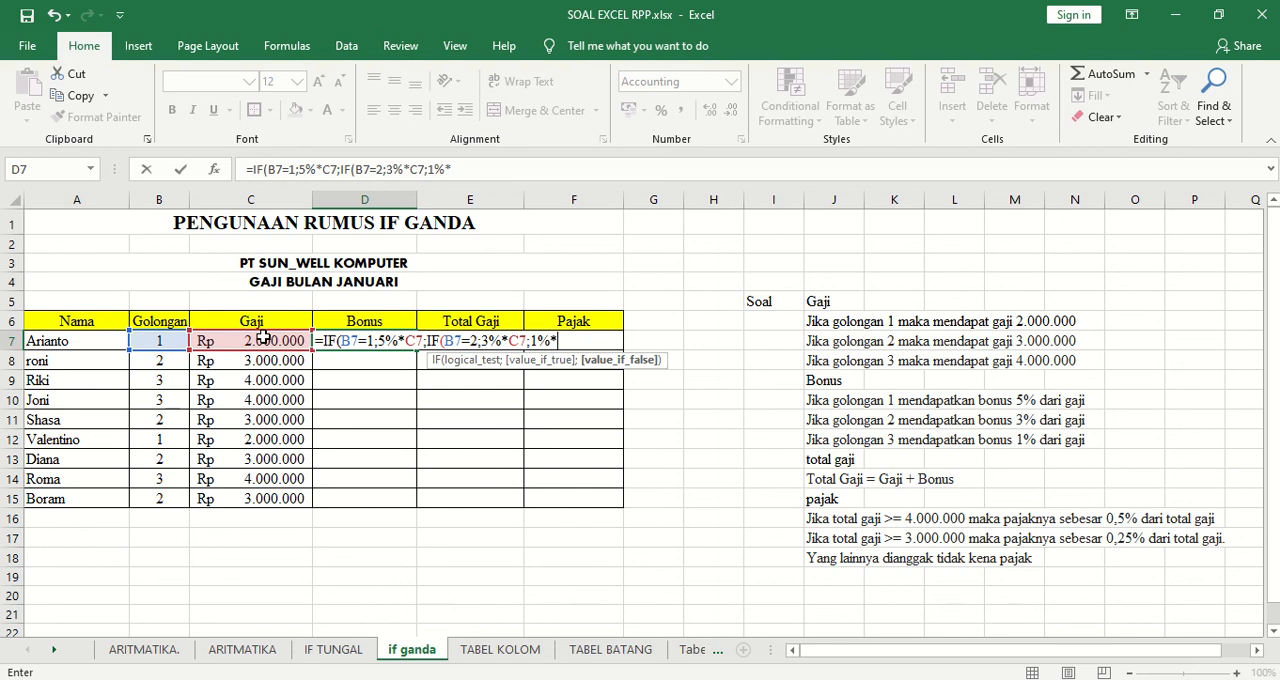
{"action": "left_click", "coordinate": [256, 342]}
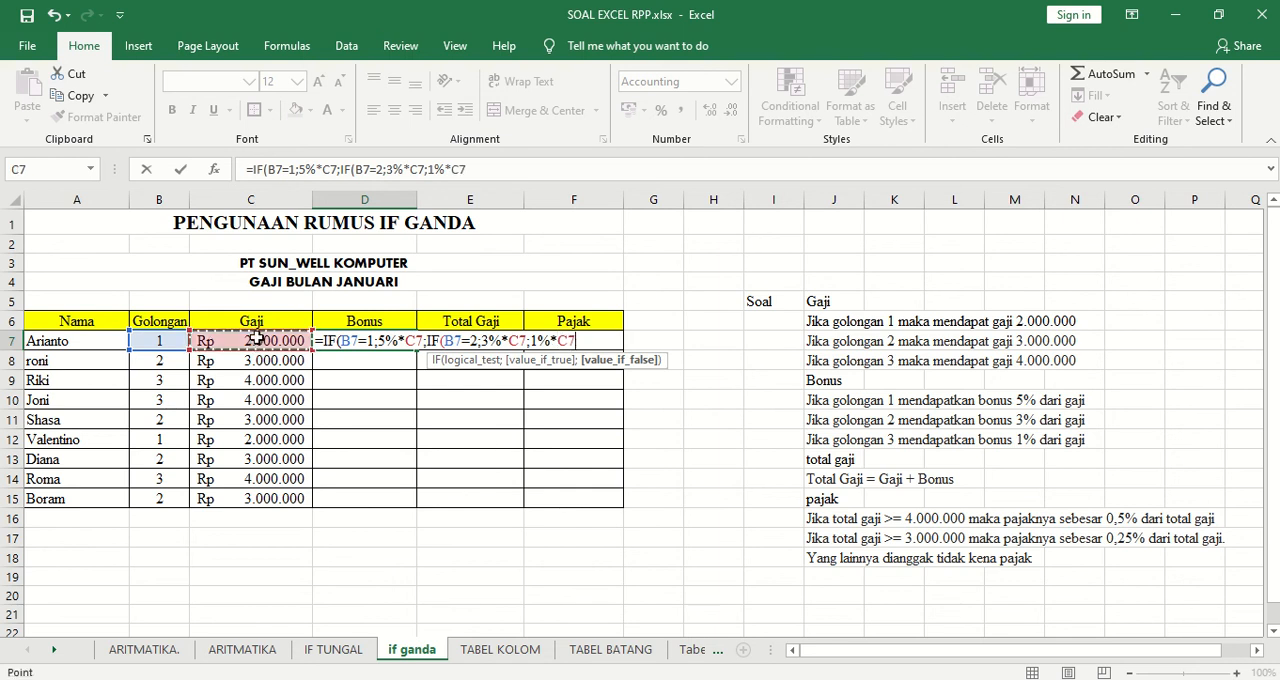
{"action": "type", "text": ")"}
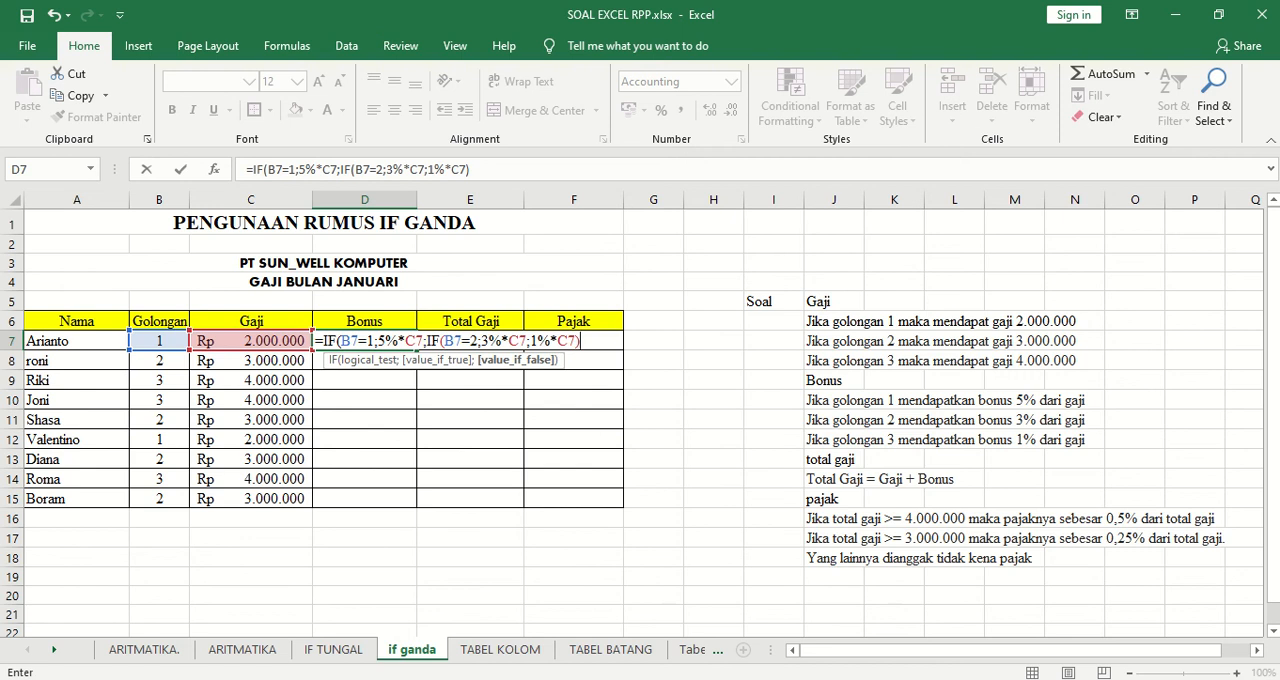
{"action": "key", "text": "Return"}
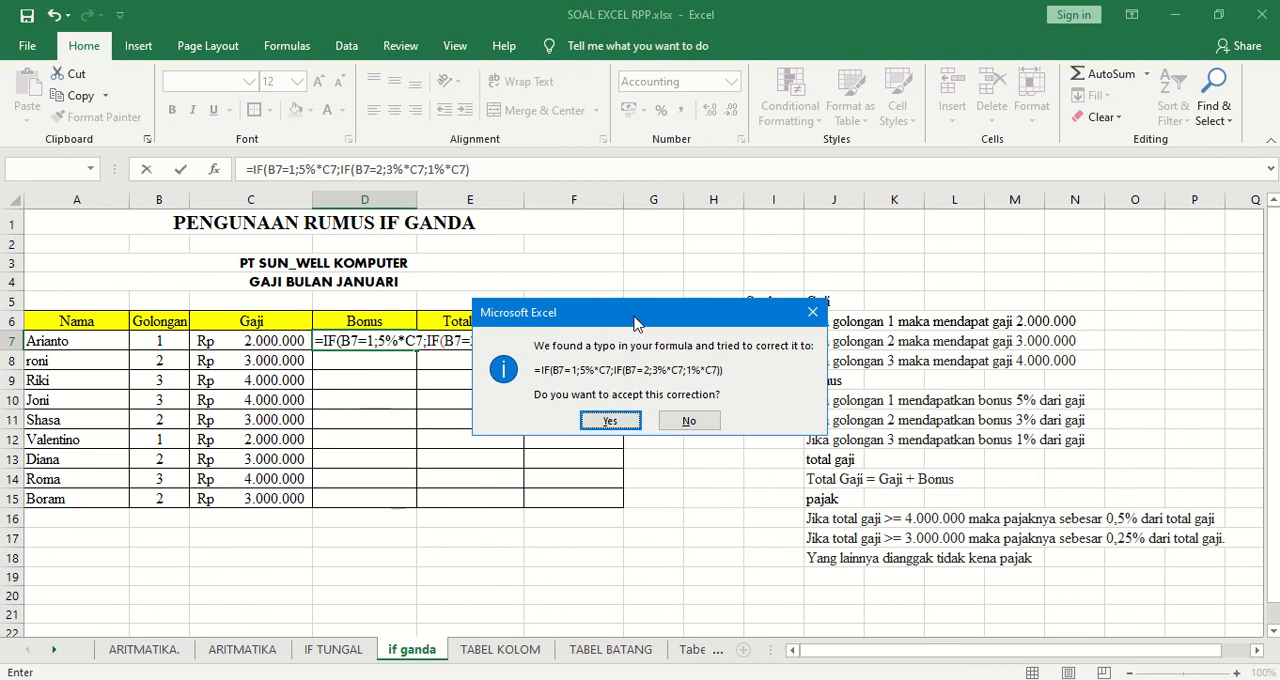
{"action": "left_click_drag", "start_coordinate": [630, 316], "coordinate": [679, 459]}
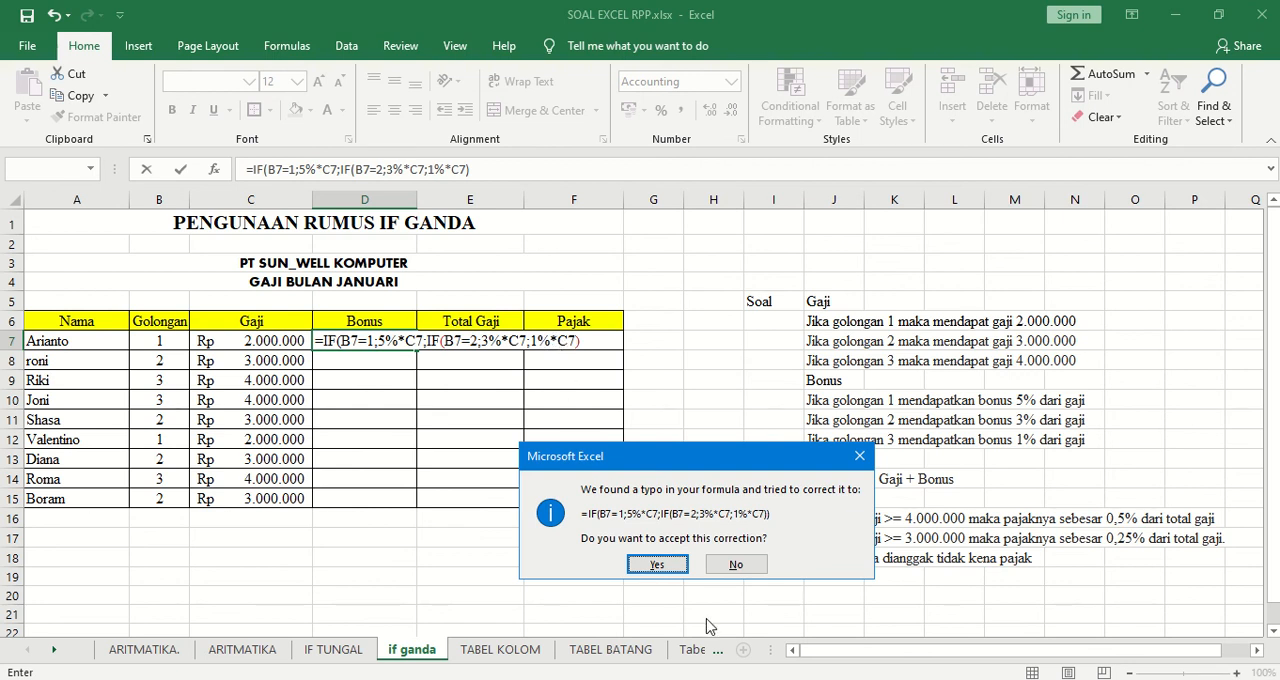
{"action": "left_click", "coordinate": [657, 565]}
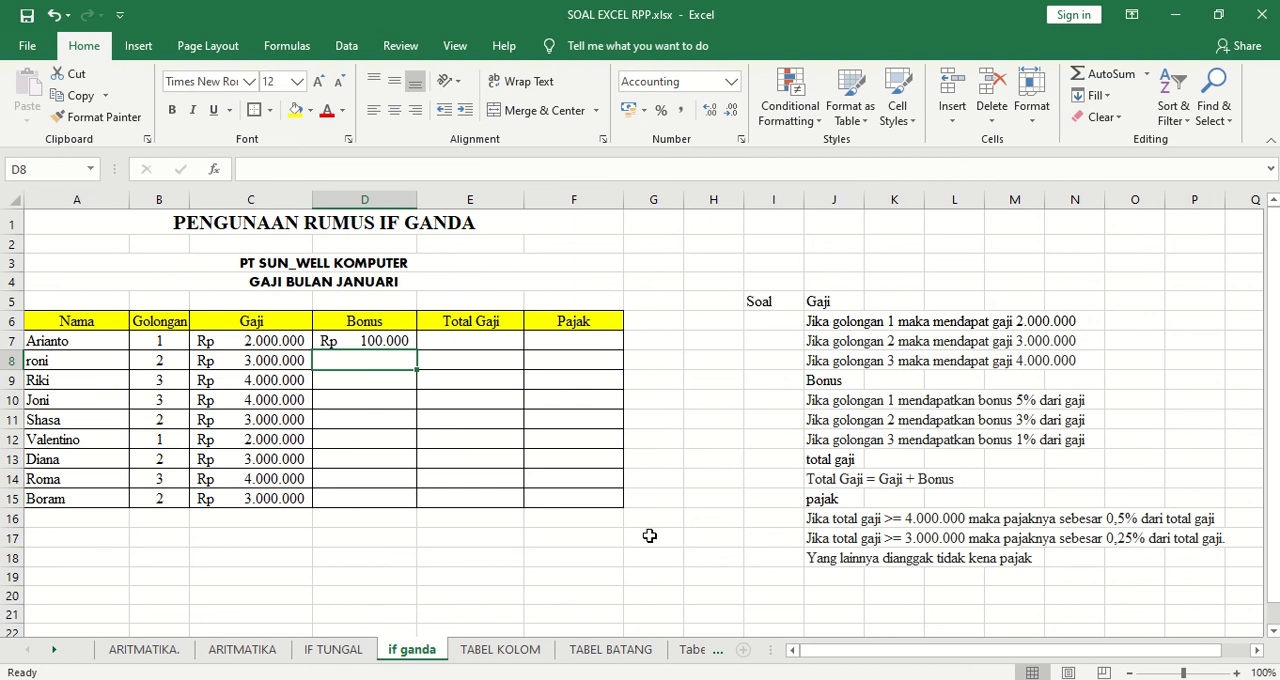
{"action": "left_click", "coordinate": [388, 342]}
{"action": "left_click_drag", "start_coordinate": [410, 382], "coordinate": [405, 502]}
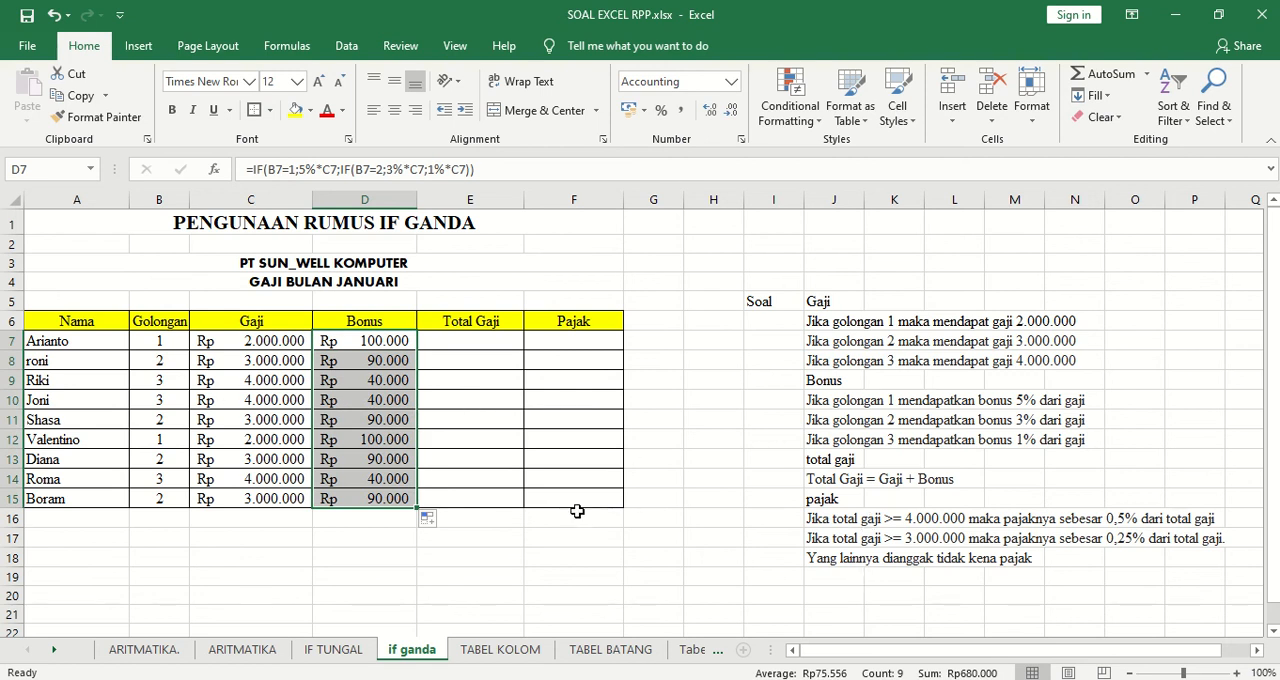
Calculate Total Gaji in E7 with the formula =C7+D7 and fill it down through E15.
{"action": "left_click", "coordinate": [466, 341]}
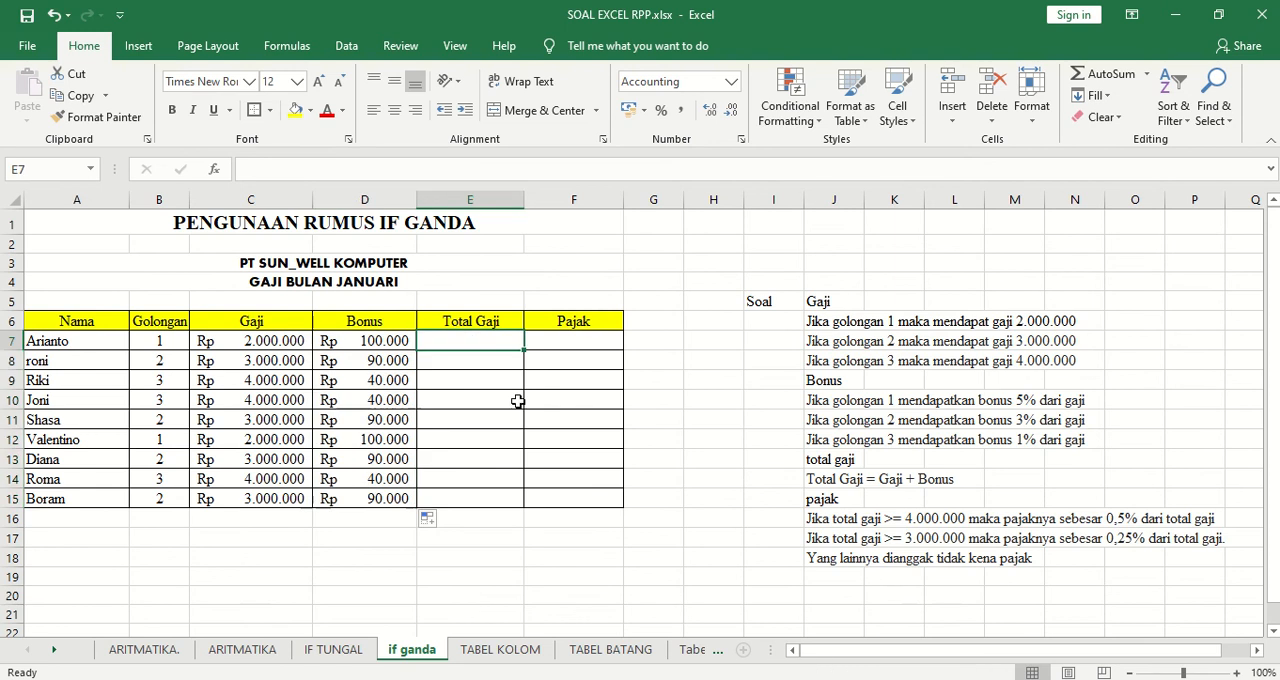
{"action": "type", "text": "="}
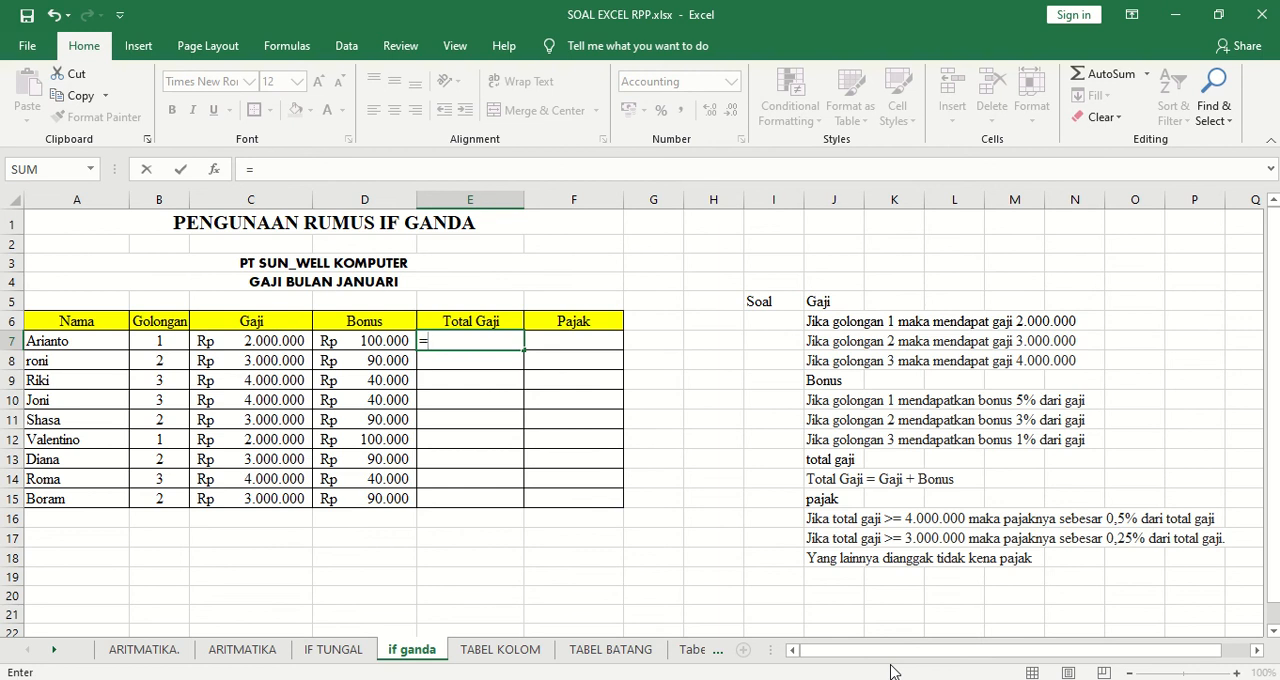
{"action": "left_click", "coordinate": [295, 345]}
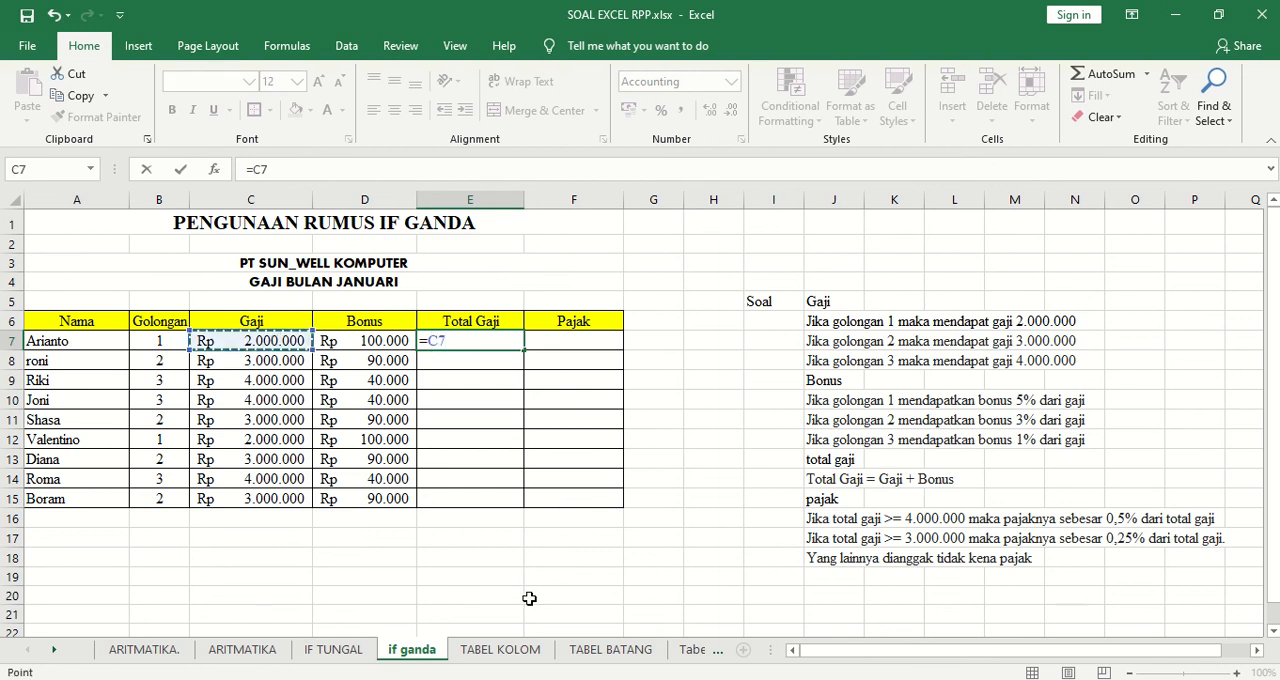
{"action": "type", "text": "+"}
{"action": "left_click", "coordinate": [396, 342]}
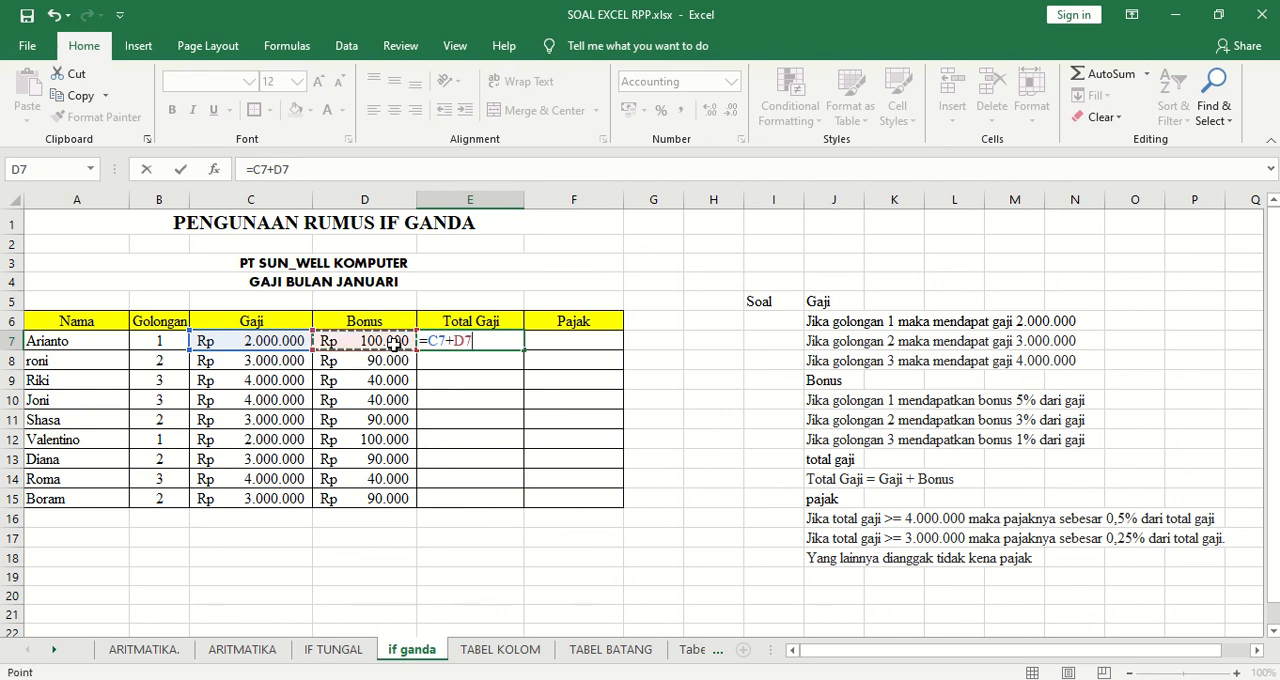
{"action": "key", "text": "Return"}
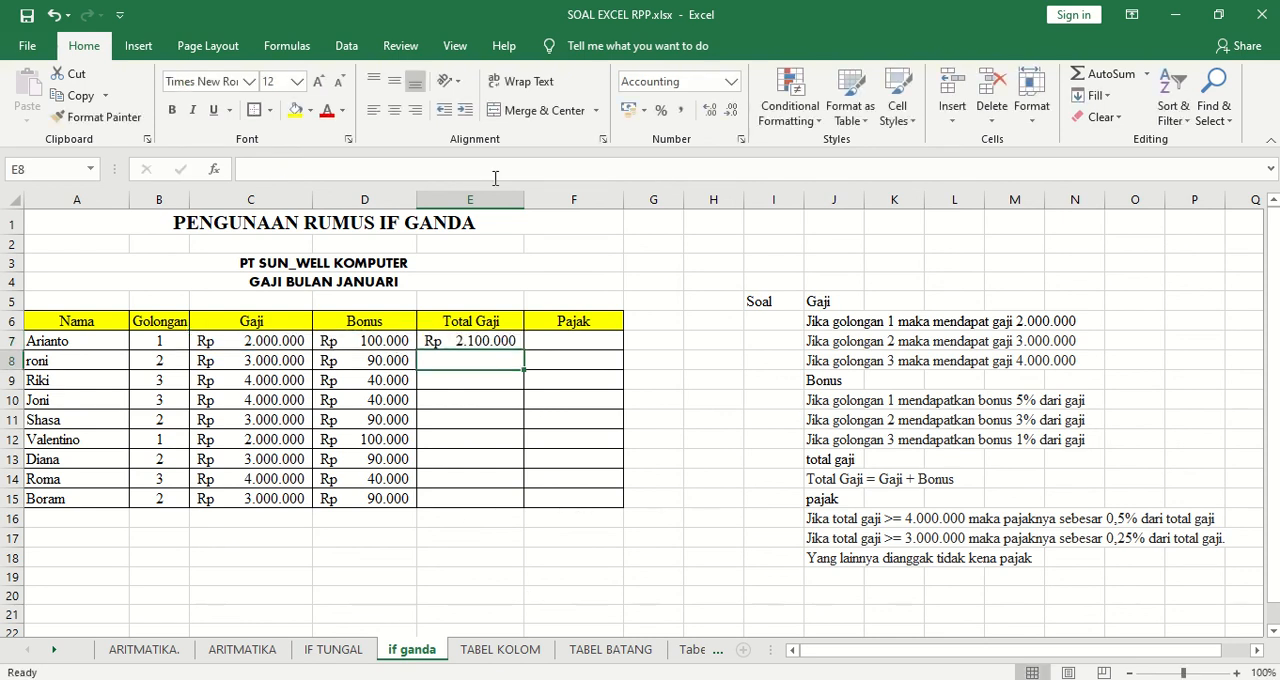
{"action": "left_click", "coordinate": [516, 341]}
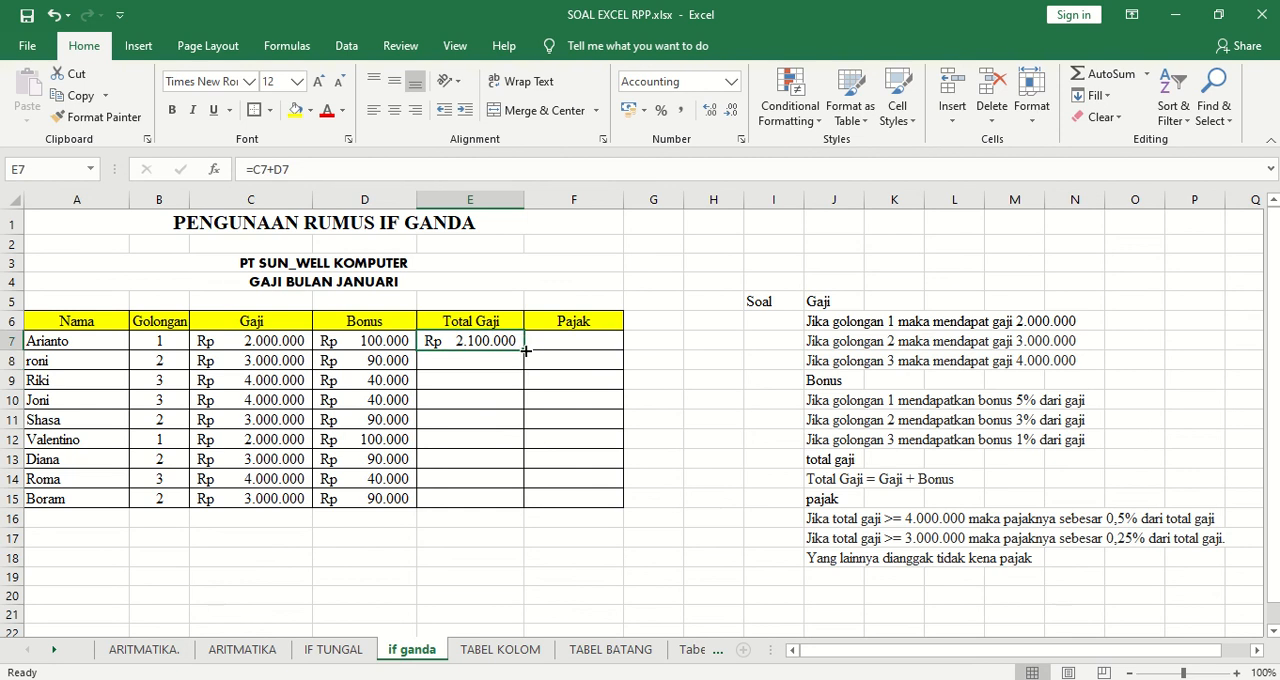
{"action": "left_click_drag", "start_coordinate": [522, 349], "coordinate": [507, 506]}
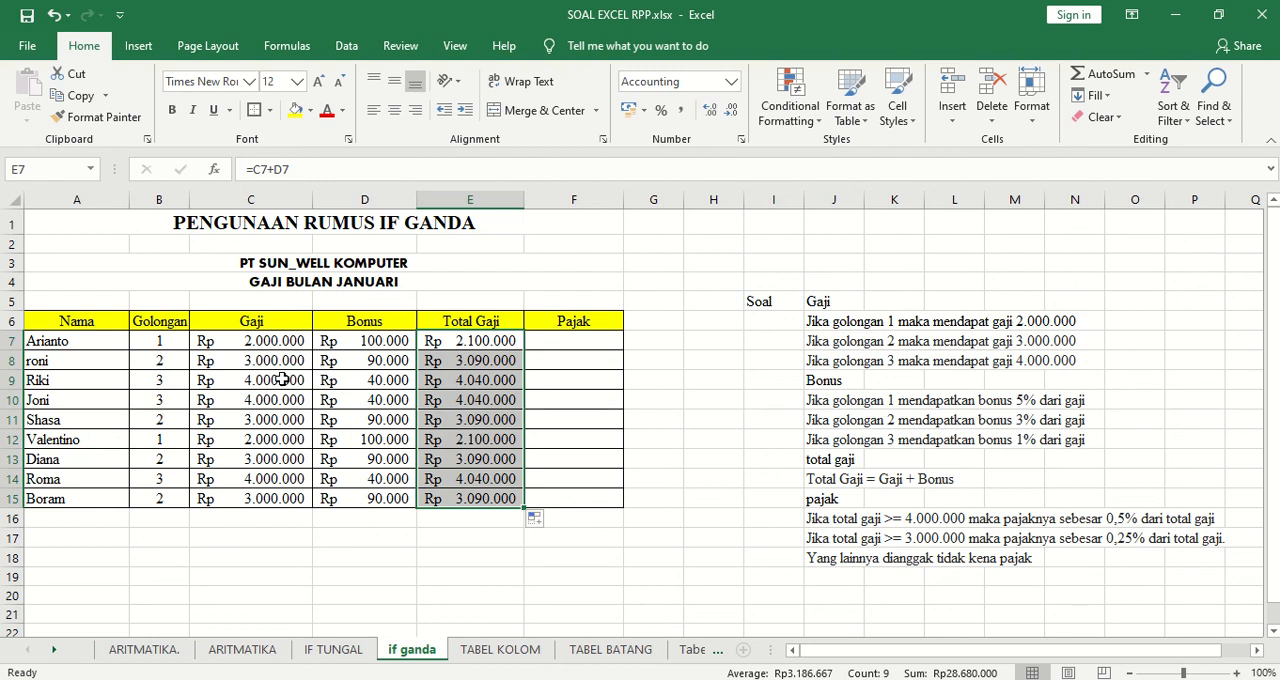
Begin an IF formula in Pajak cell F7 that tests whether the Total Gaji in E7 is >=4000000.
{"action": "left_click", "coordinate": [572, 341]}
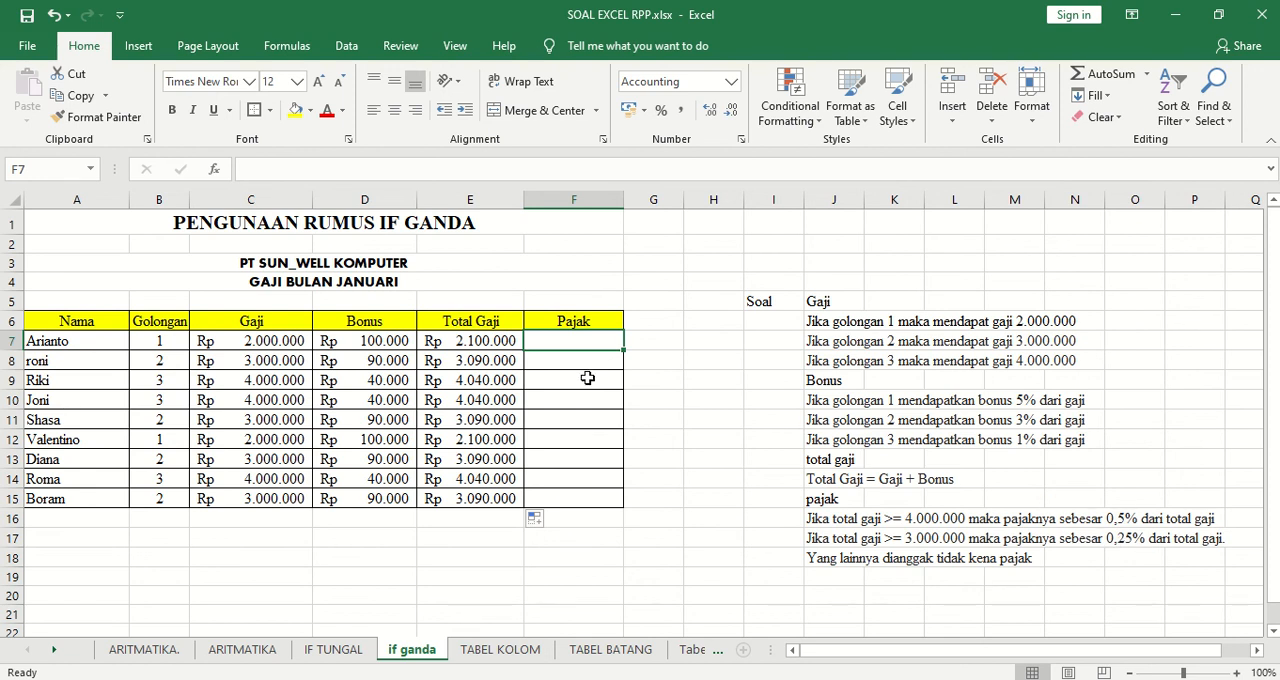
{"action": "type", "text": "="}
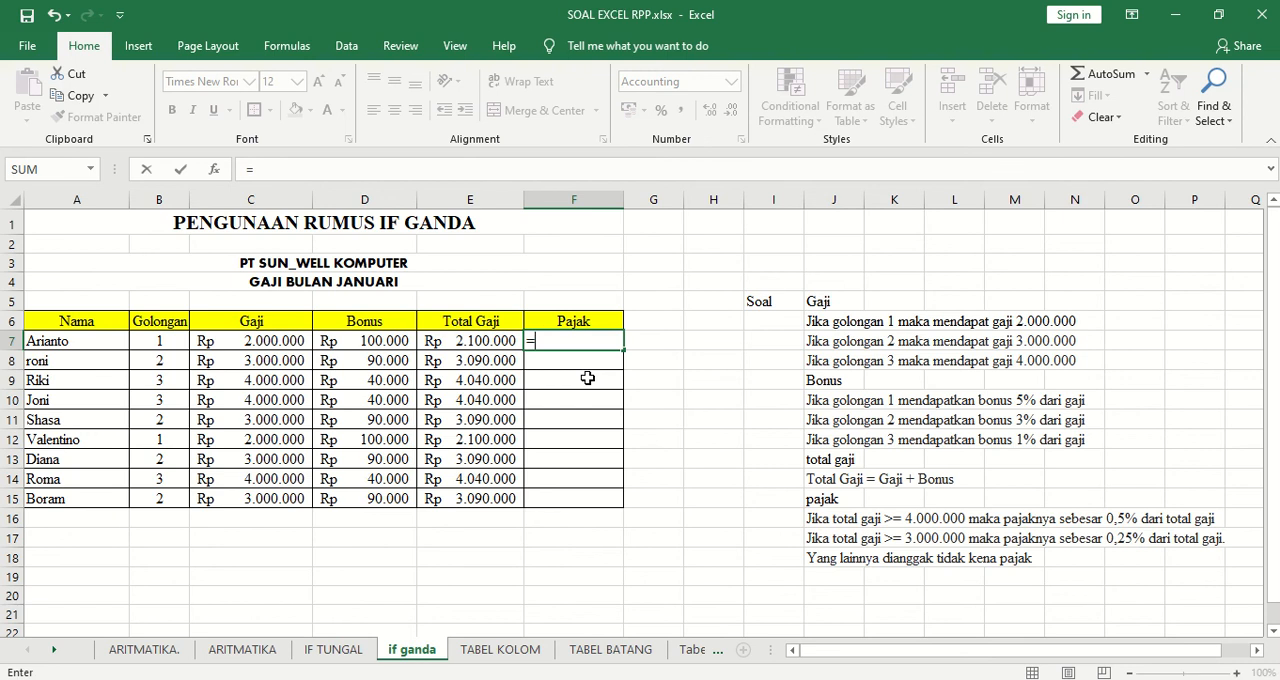
{"action": "type", "text": "IF"}
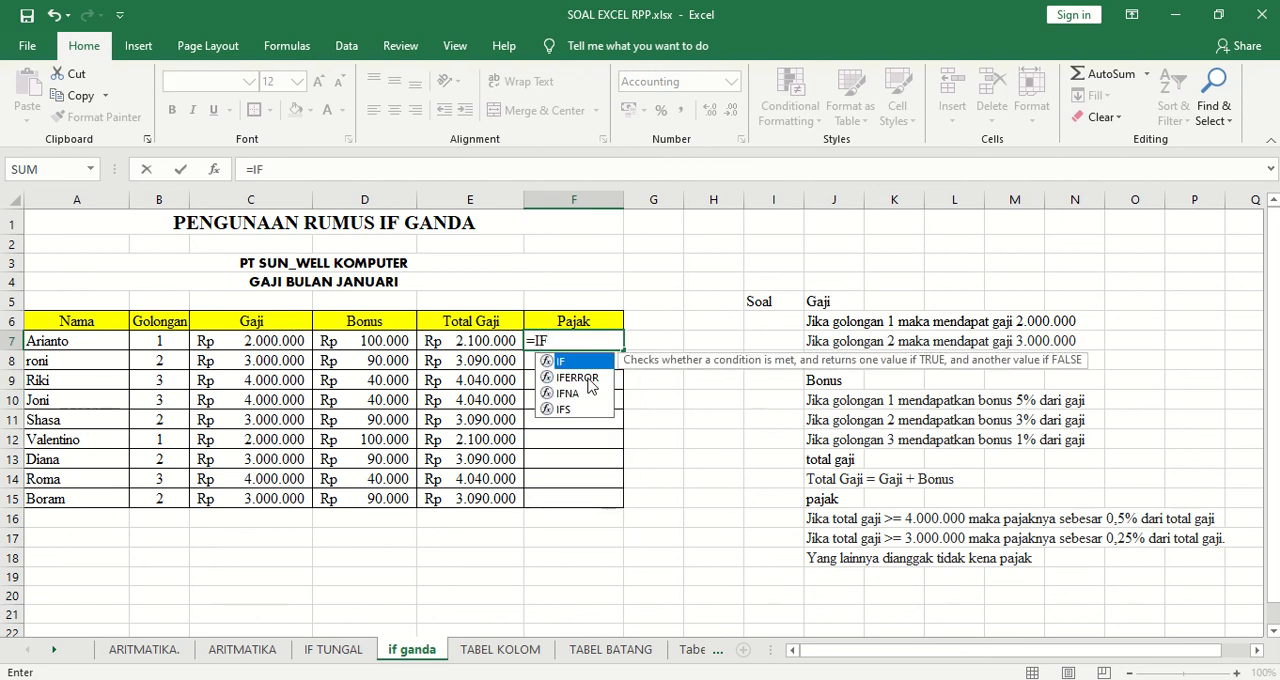
{"action": "type", "text": "("}
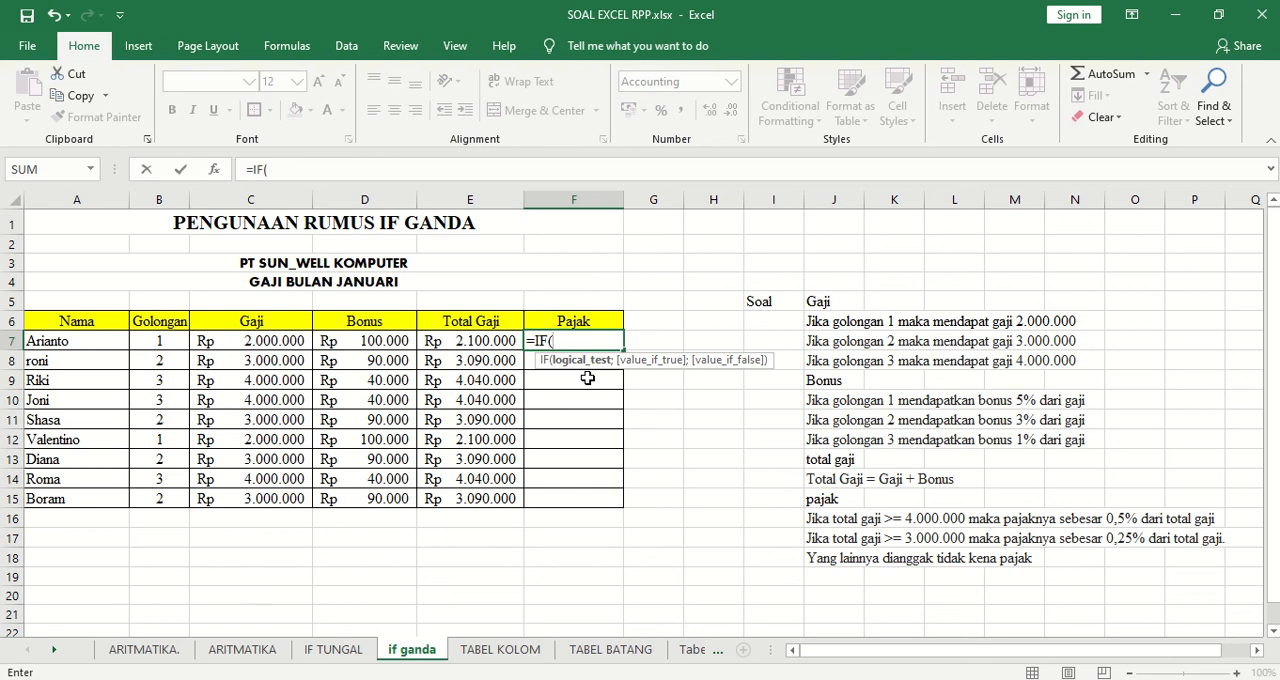
{"action": "left_click", "coordinate": [479, 341]}
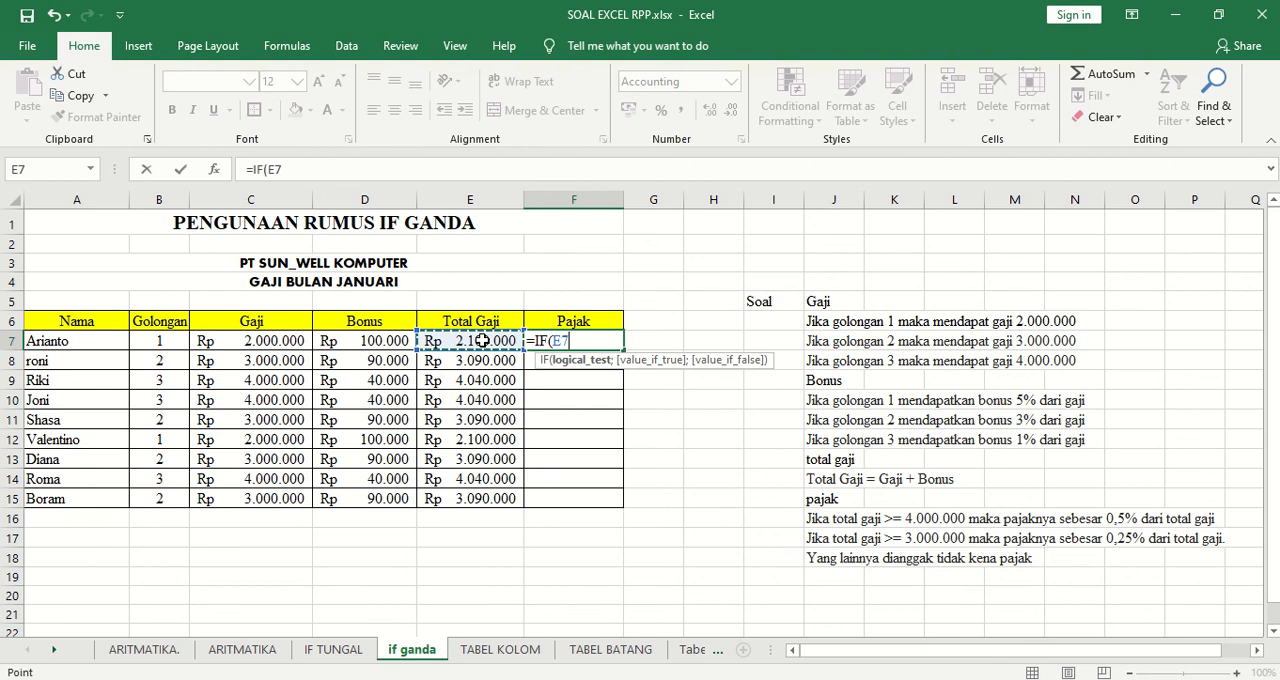
{"action": "type", "text": ">=40000"}
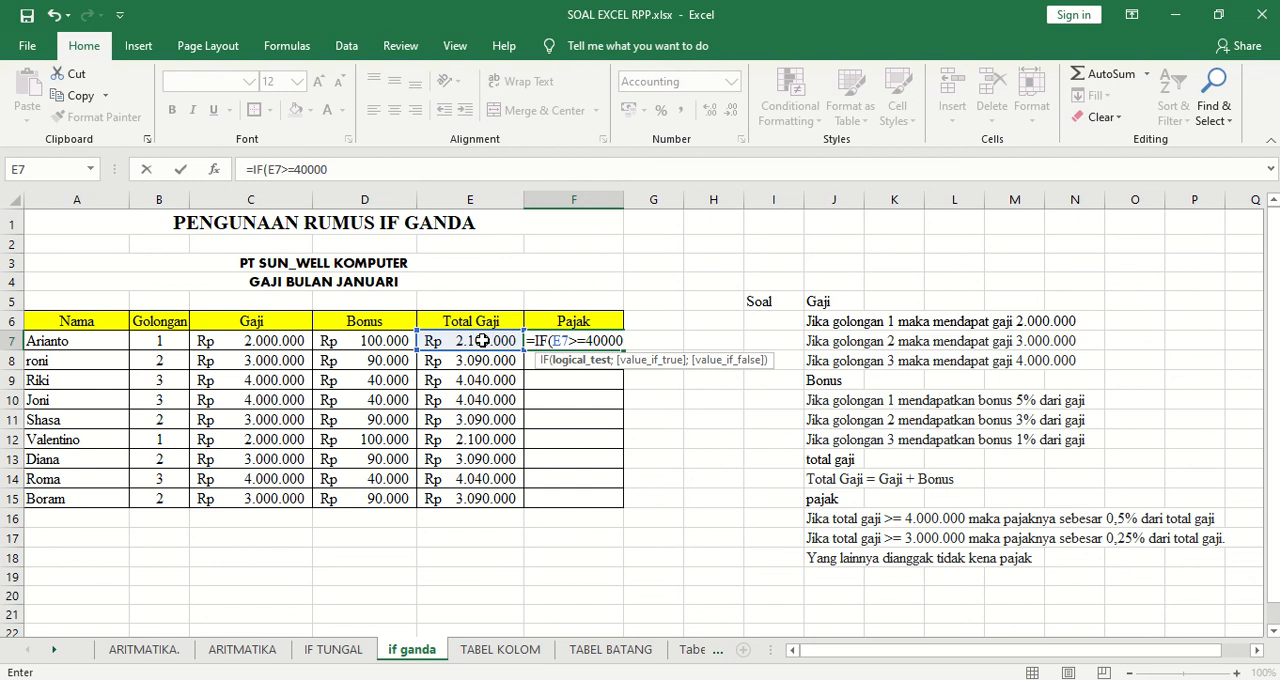
{"action": "type", "text": "00;"}
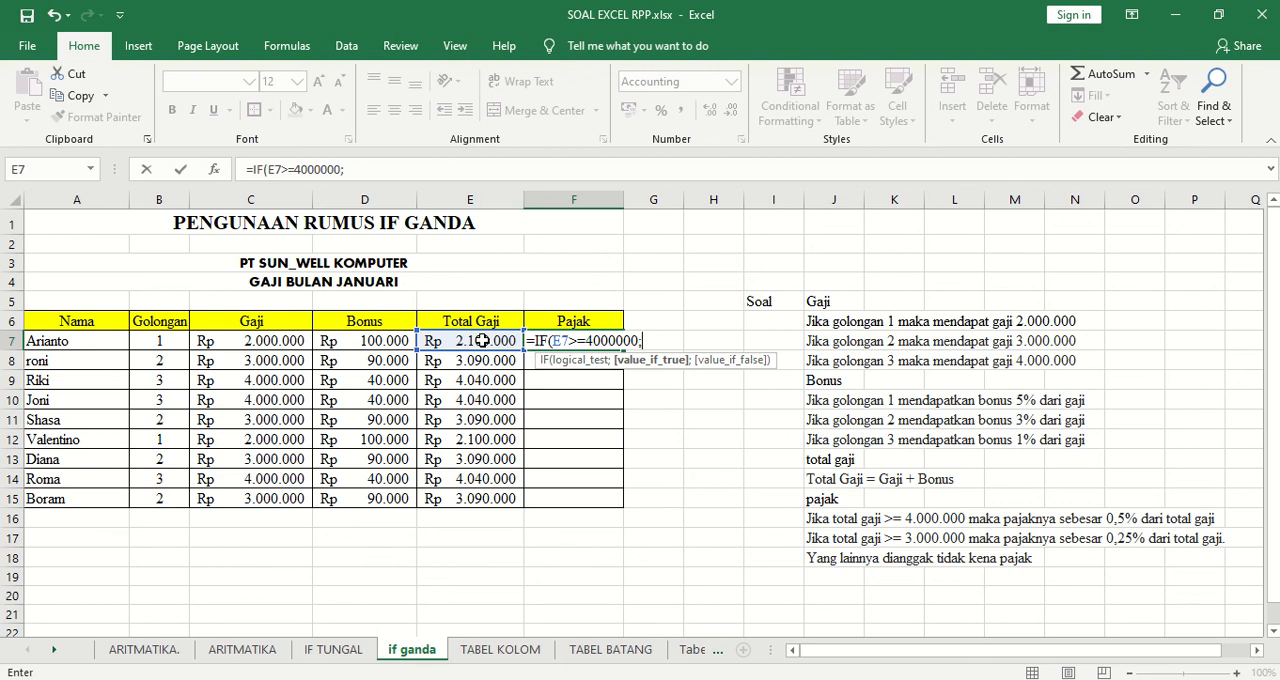
Set 0.5%*E7 as the value the F7 formula returns when its first test is true.
{"action": "type", "text": "0.5%*"}
{"action": "left_click", "coordinate": [482, 341]}
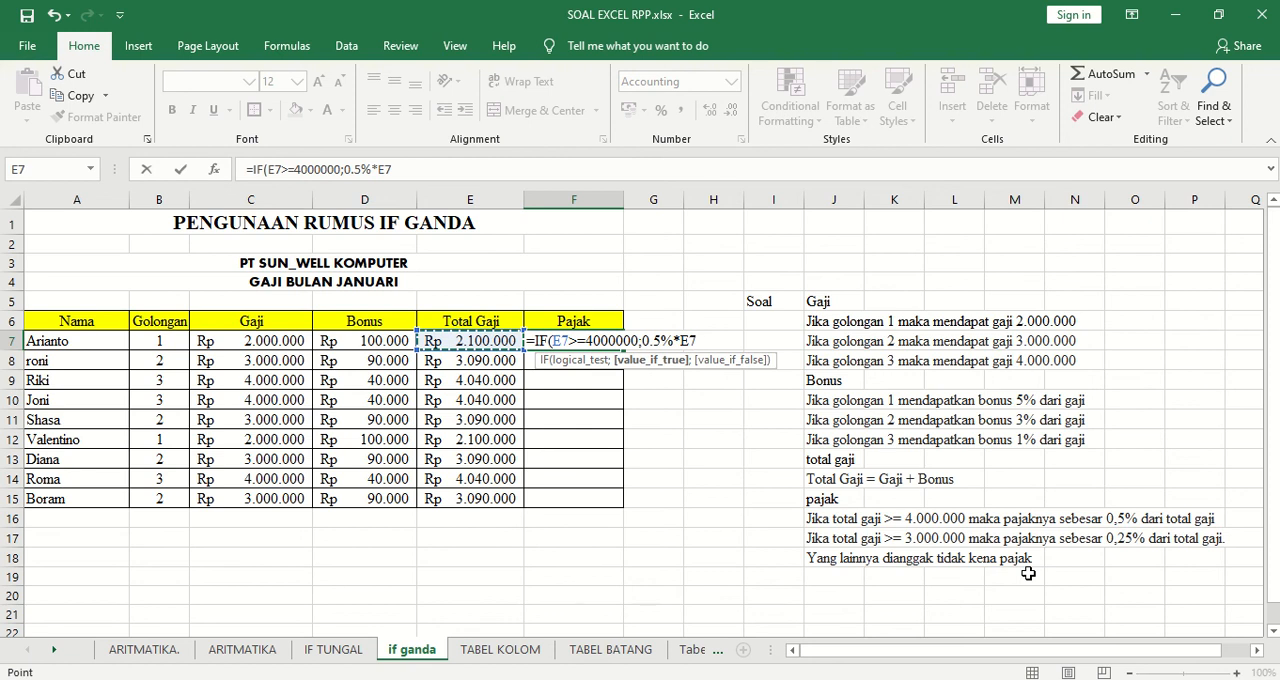
{"action": "type", "text": ";"}
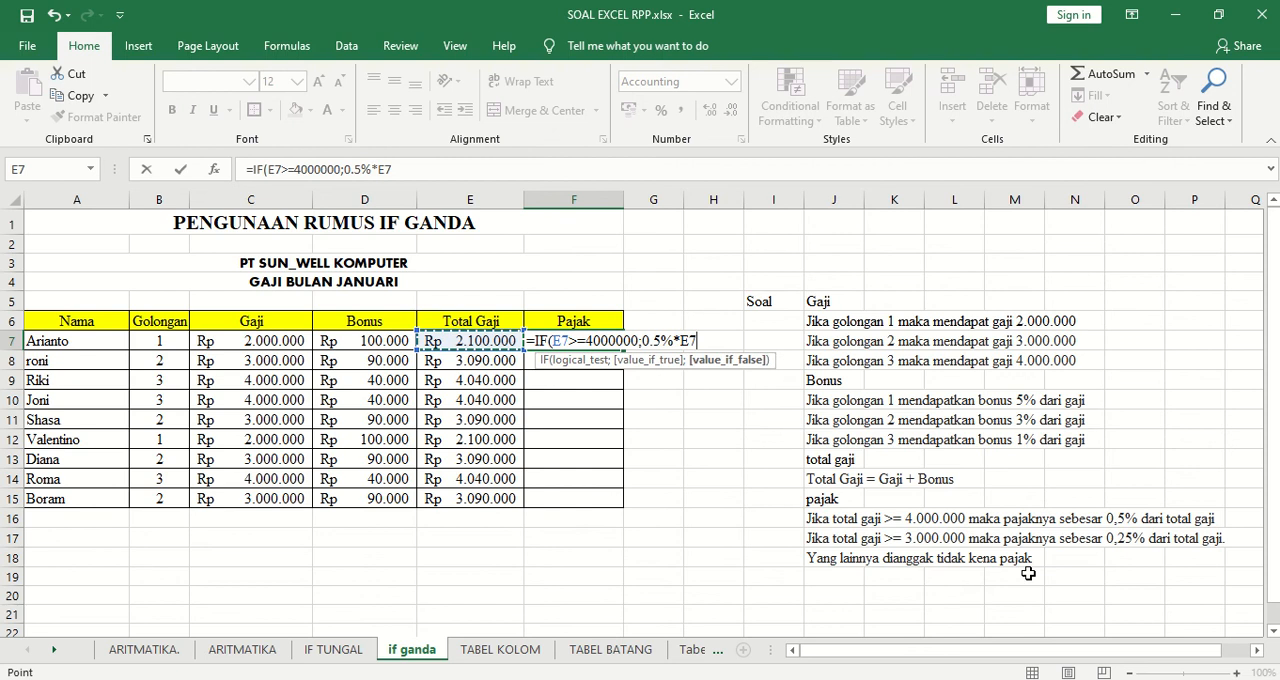
{"action": "type", "text": "IF"}
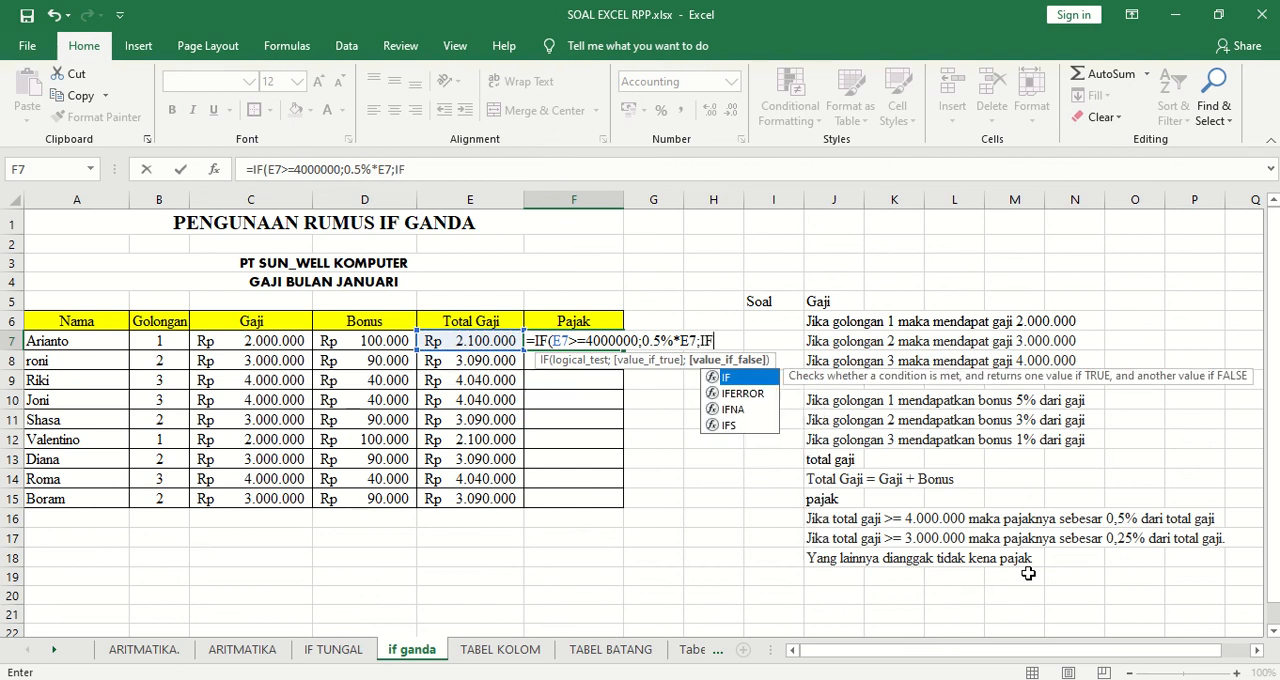
{"action": "type", "text": "("}
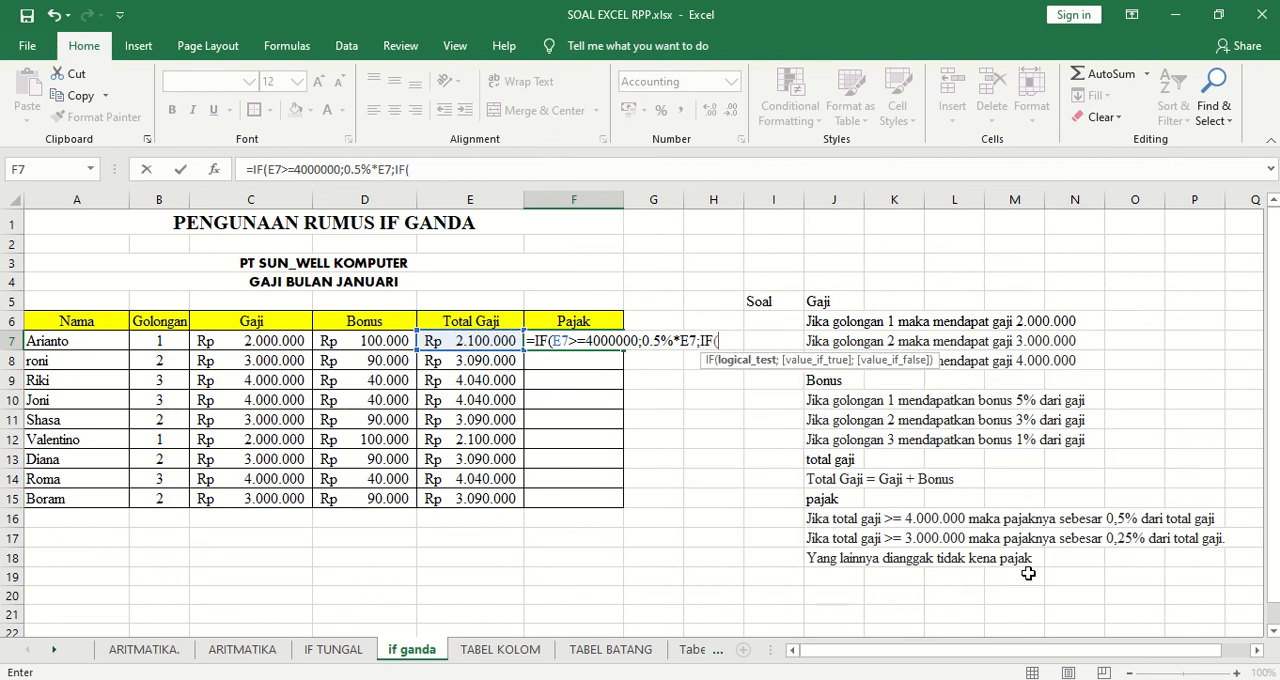
Nest a second IF in the F7 formula that tests whether the Total Gaji in E7 is >=3000000.
{"action": "left_click", "coordinate": [452, 340]}
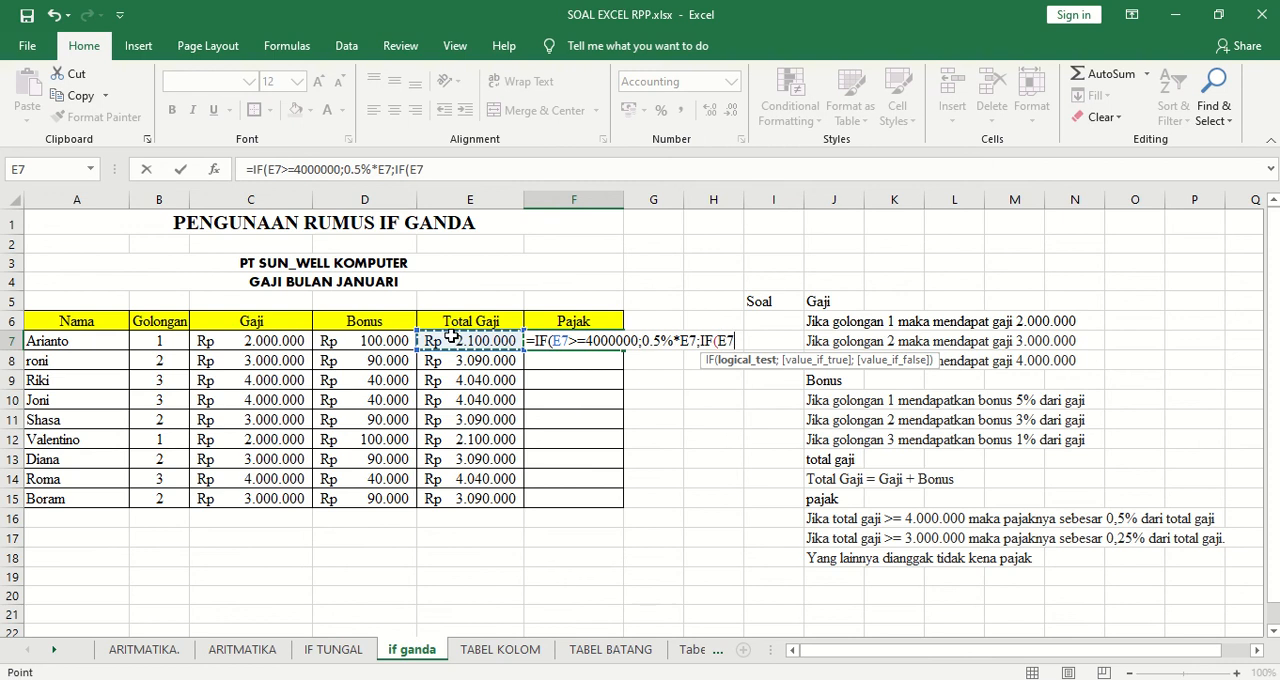
{"action": "type", "text": ">="}
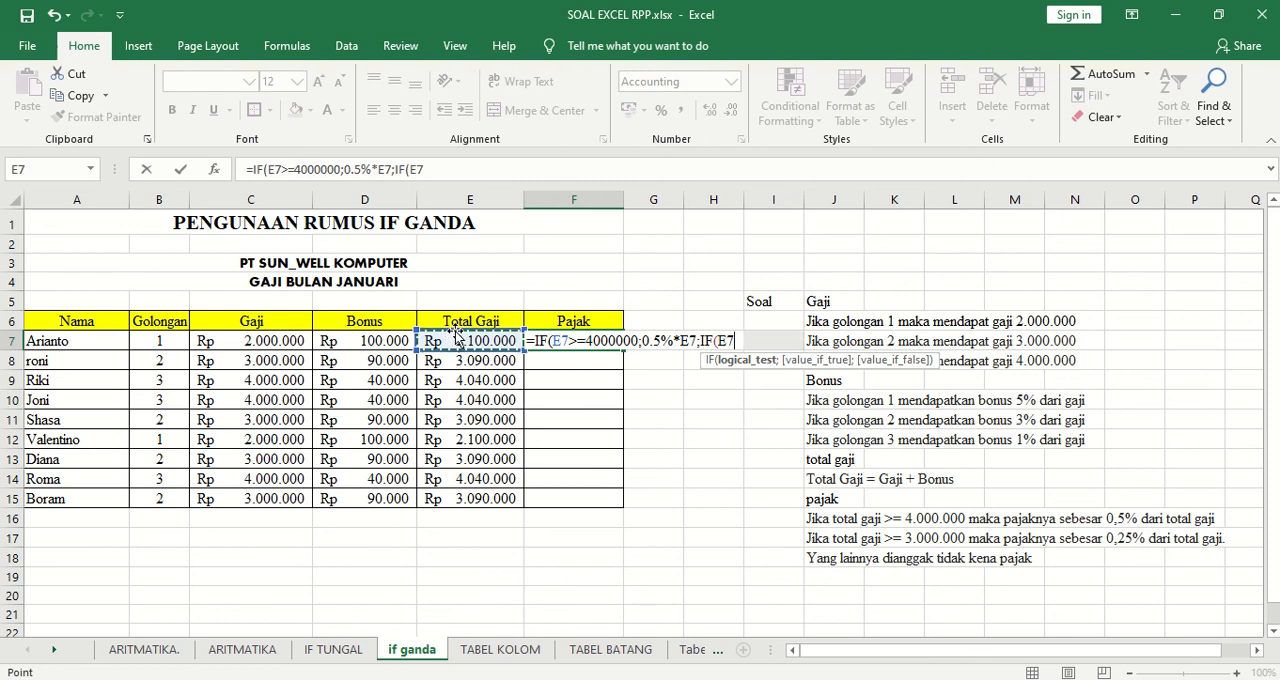
{"action": "type", "text": "3"}
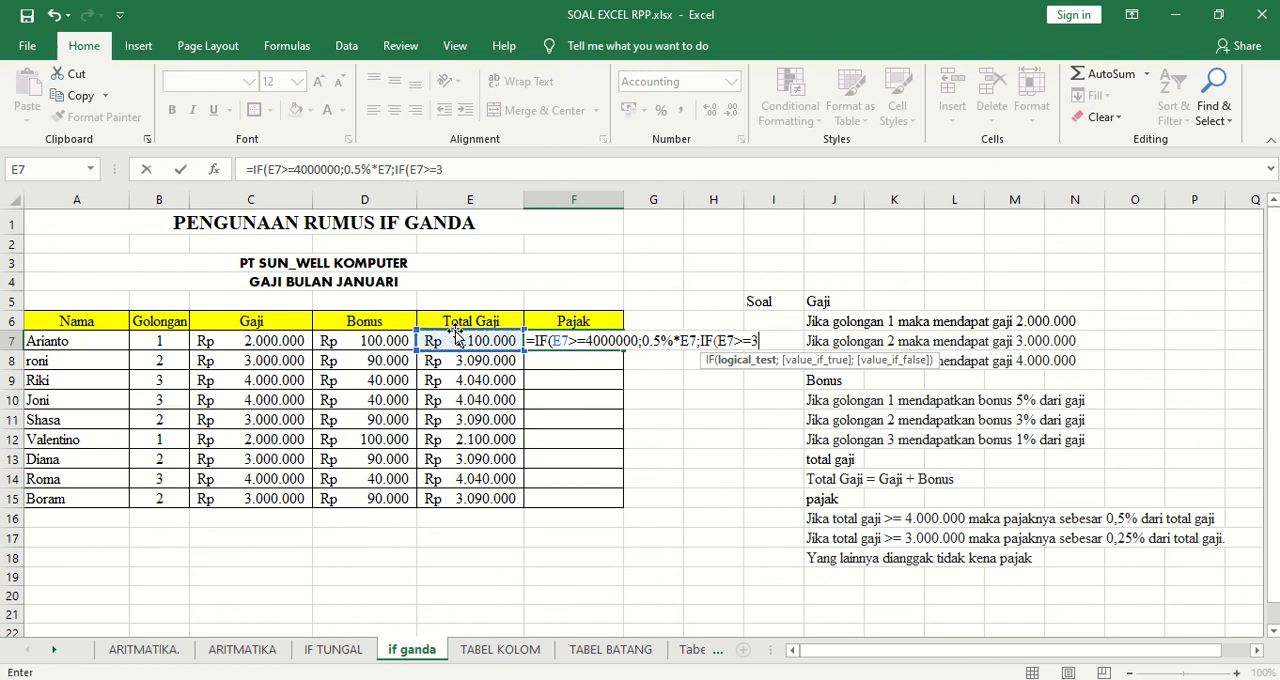
{"action": "type", "text": "000000"}
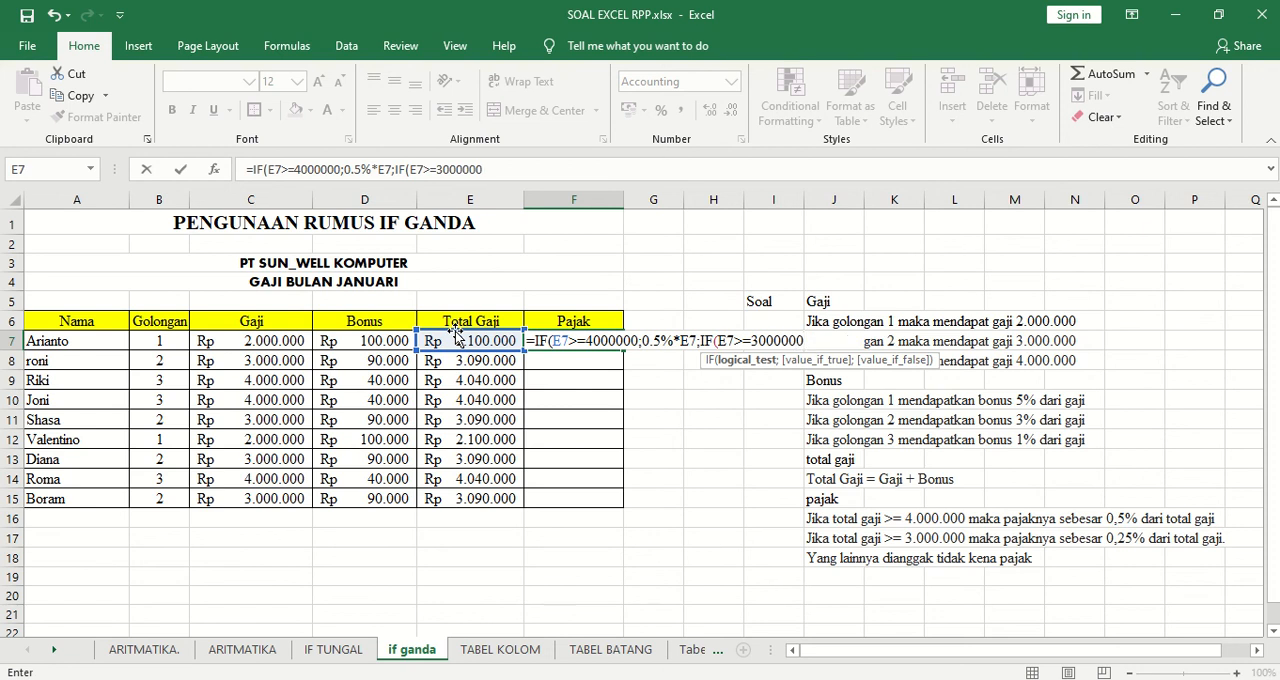
{"action": "type", "text": ";"}
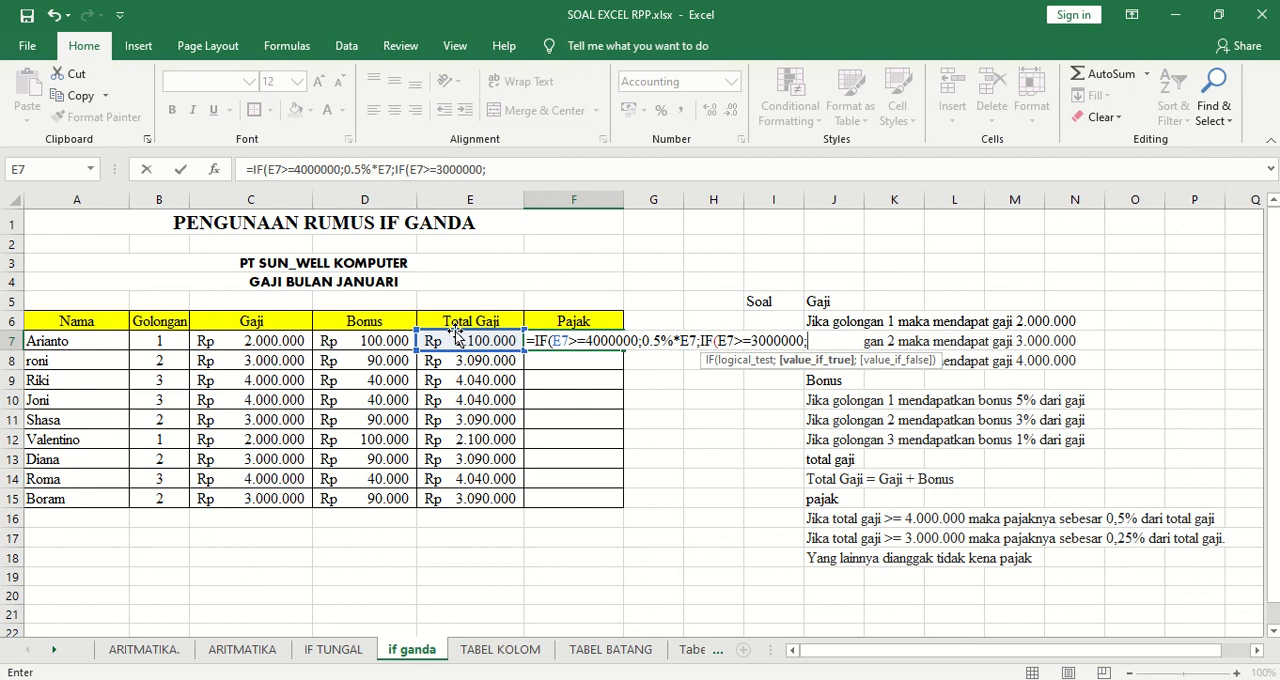
{"action": "type", "text": "0,25"}
Set 0,25%*E7 as the value the nested IF in F7 returns when its test is true.
{"action": "type", "text": "%*"}
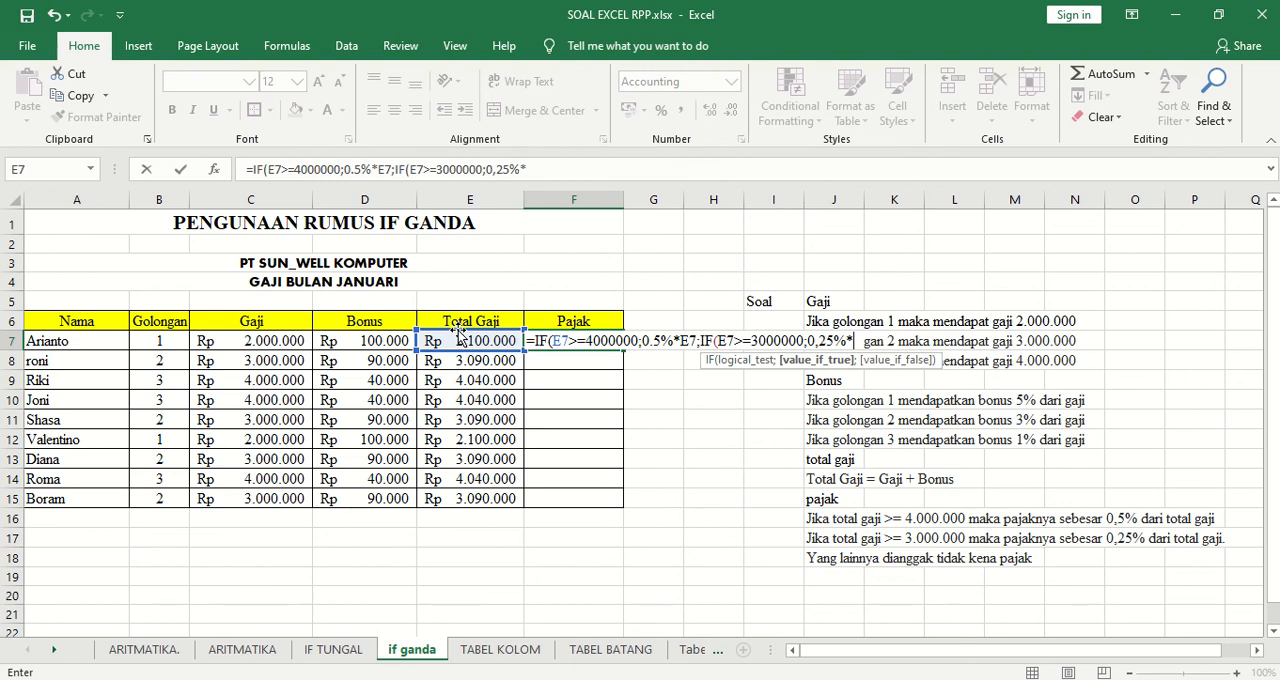
{"action": "left_click", "coordinate": [474, 341]}
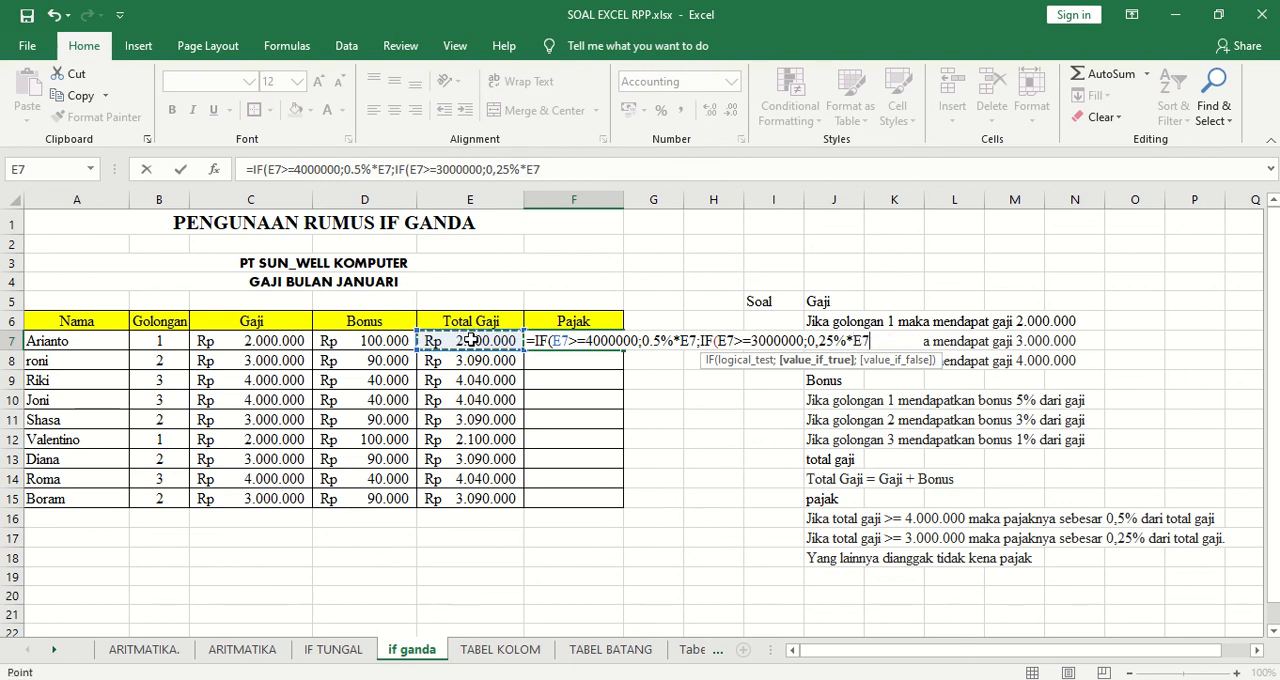
{"action": "type", "text": ";"}
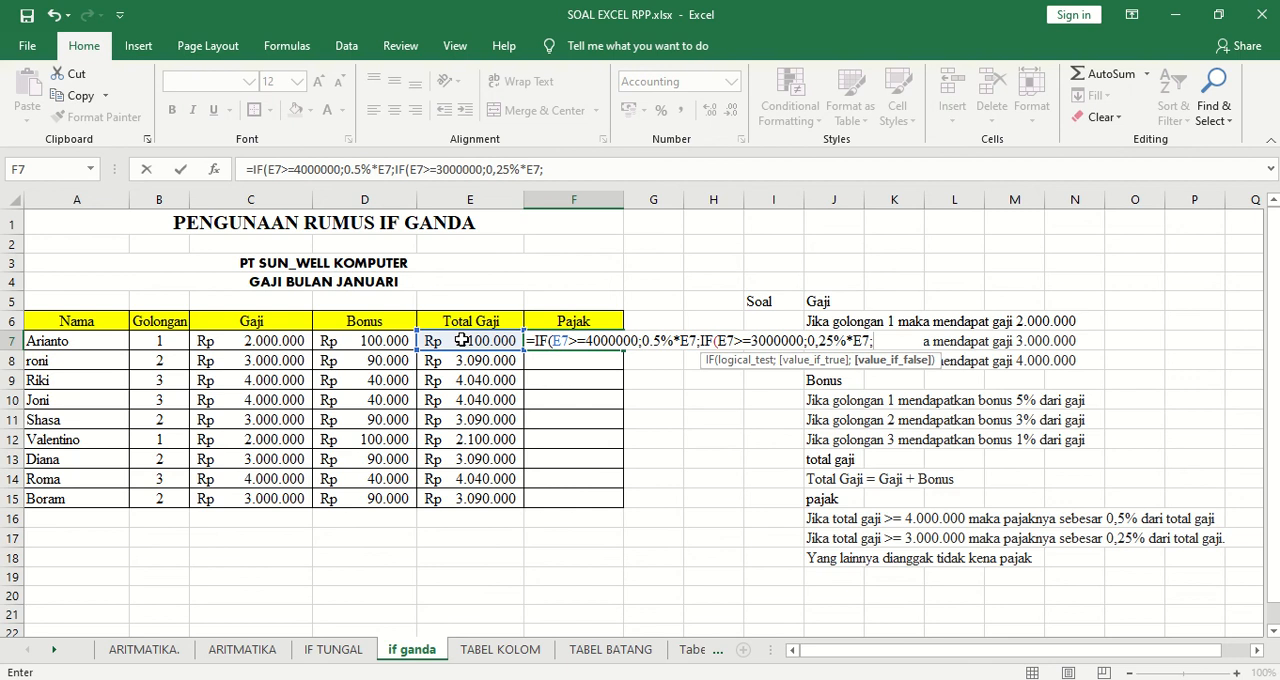
Close the F7 formula with 0 as the value for all other cases and try to enter it.
{"action": "type", "text": "0"}
{"action": "type", "text": "))"}
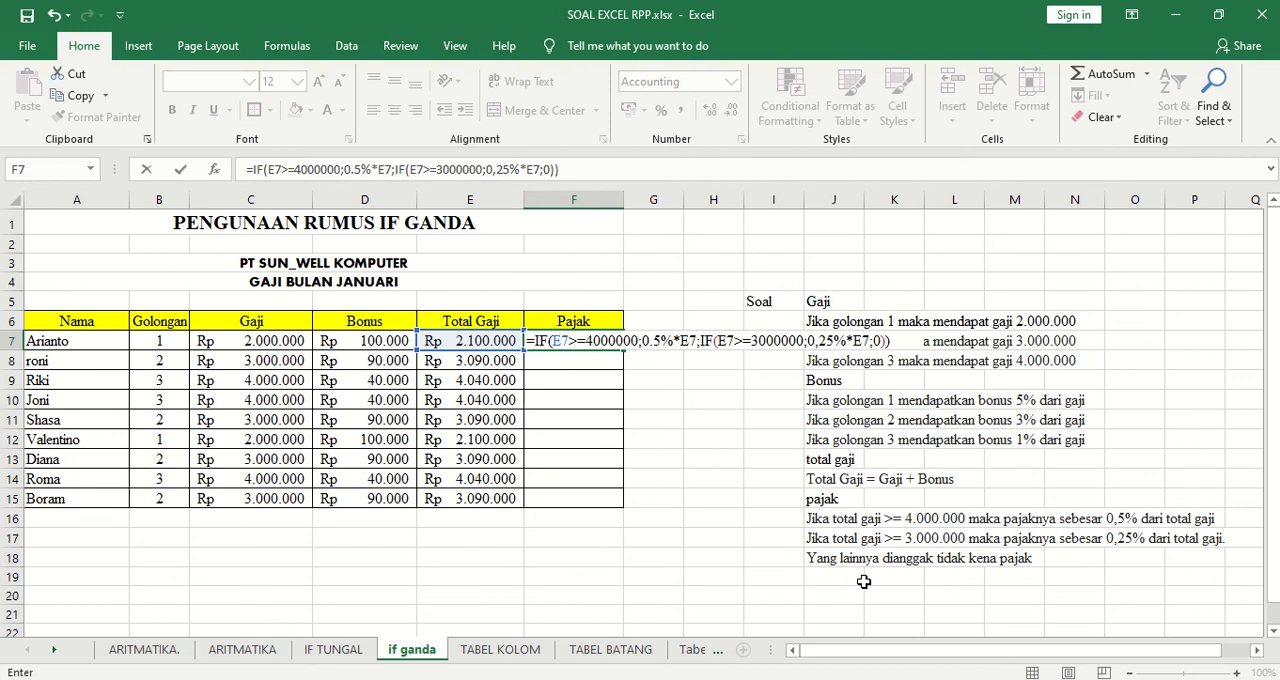
{"action": "key", "text": "Return"}
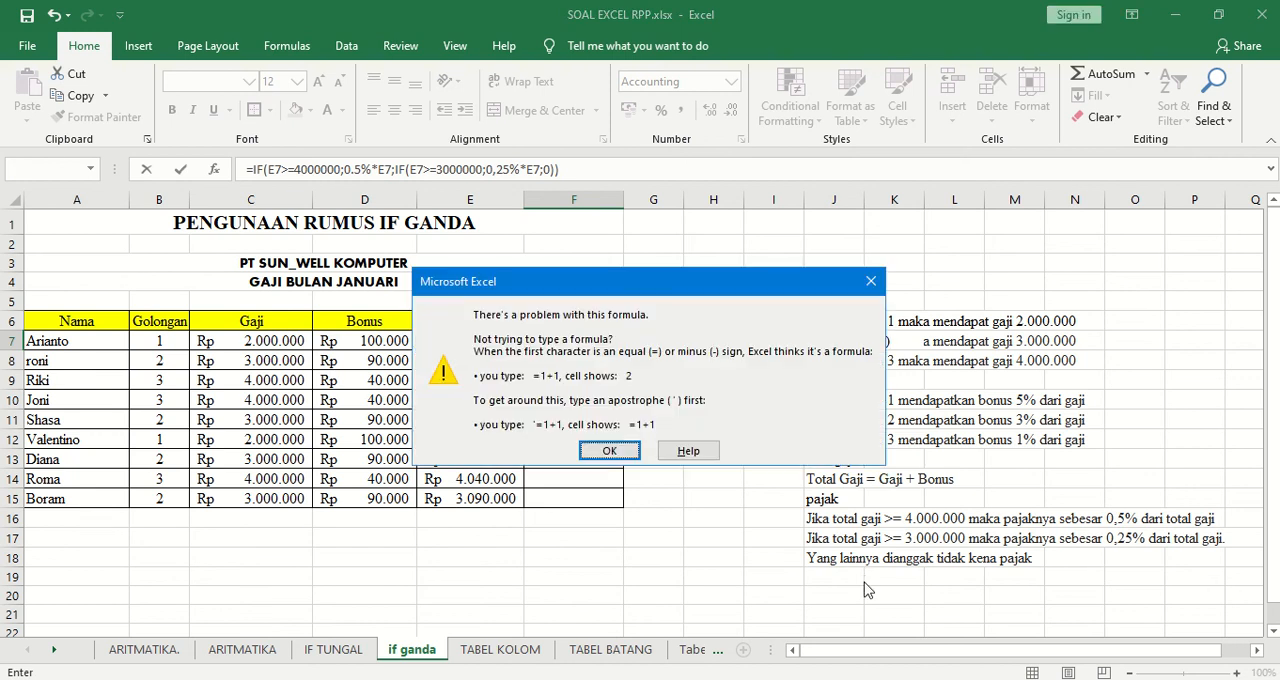
{"action": "left_click", "coordinate": [612, 452]}
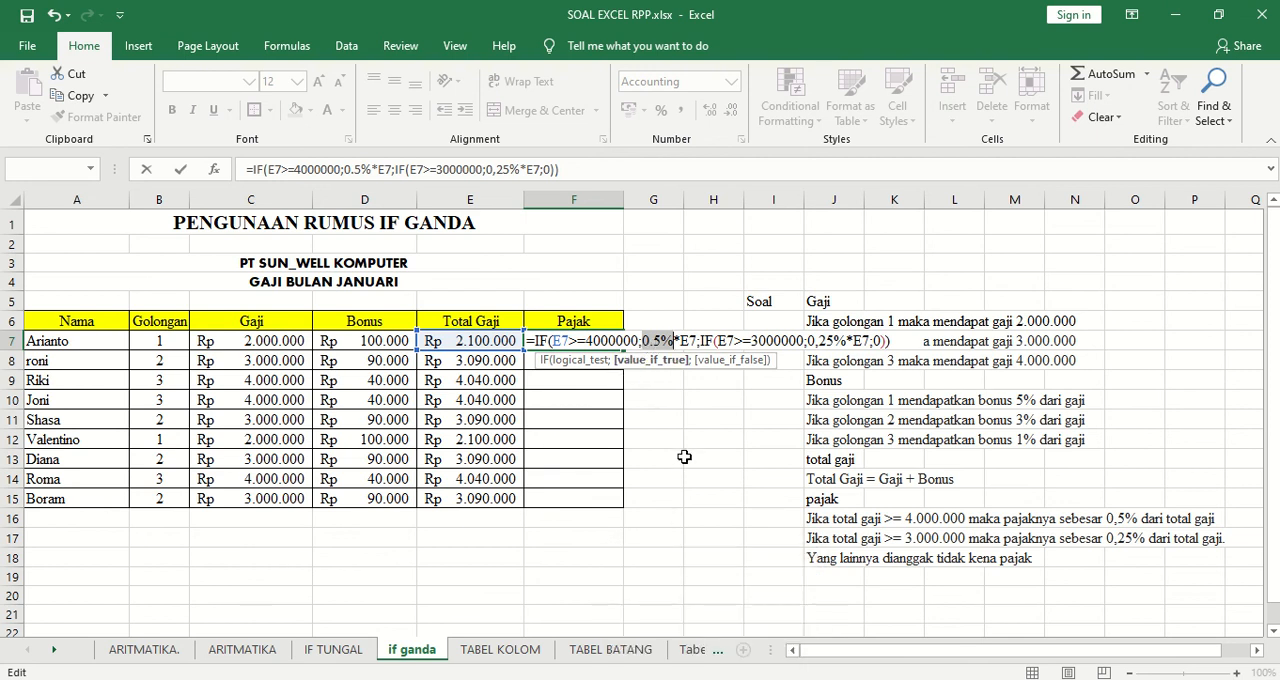
Correct the first tax rate in the F7 formula to 0,5% with a decimal comma and enter the formula.
{"action": "left_click", "coordinate": [652, 341]}
{"action": "key", "text": "Delete"}
{"action": "type", "text": ","}
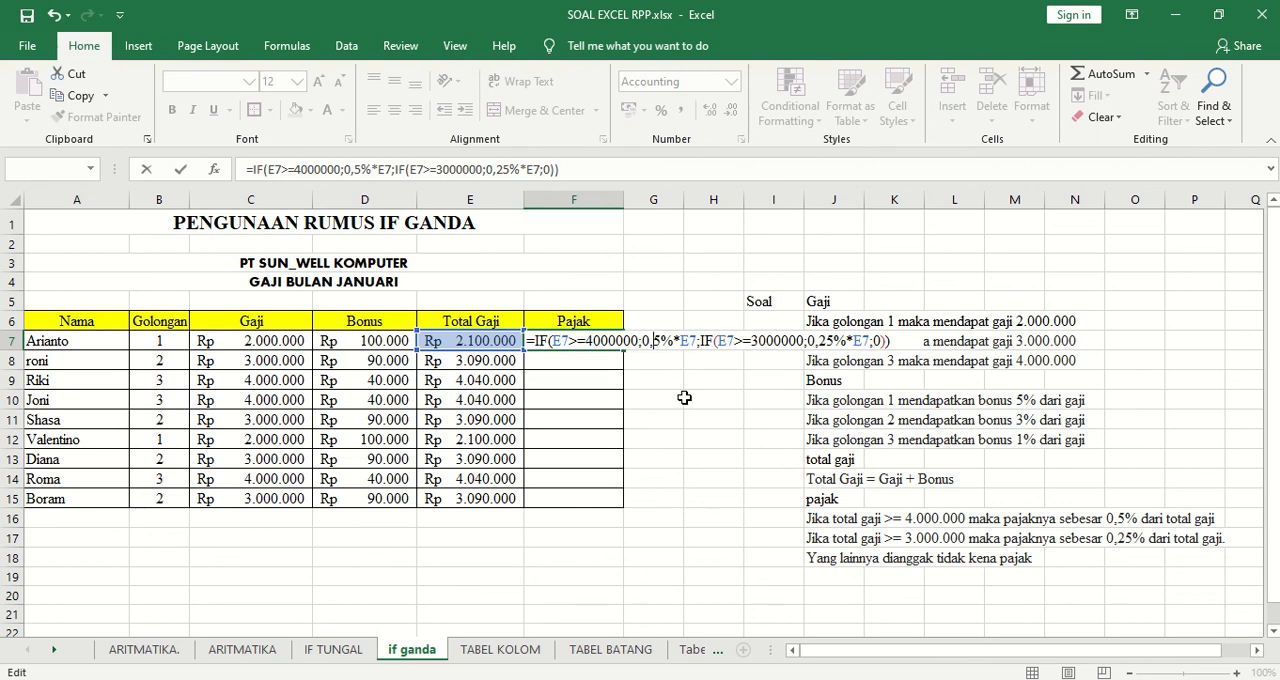
{"action": "key", "text": "Return"}
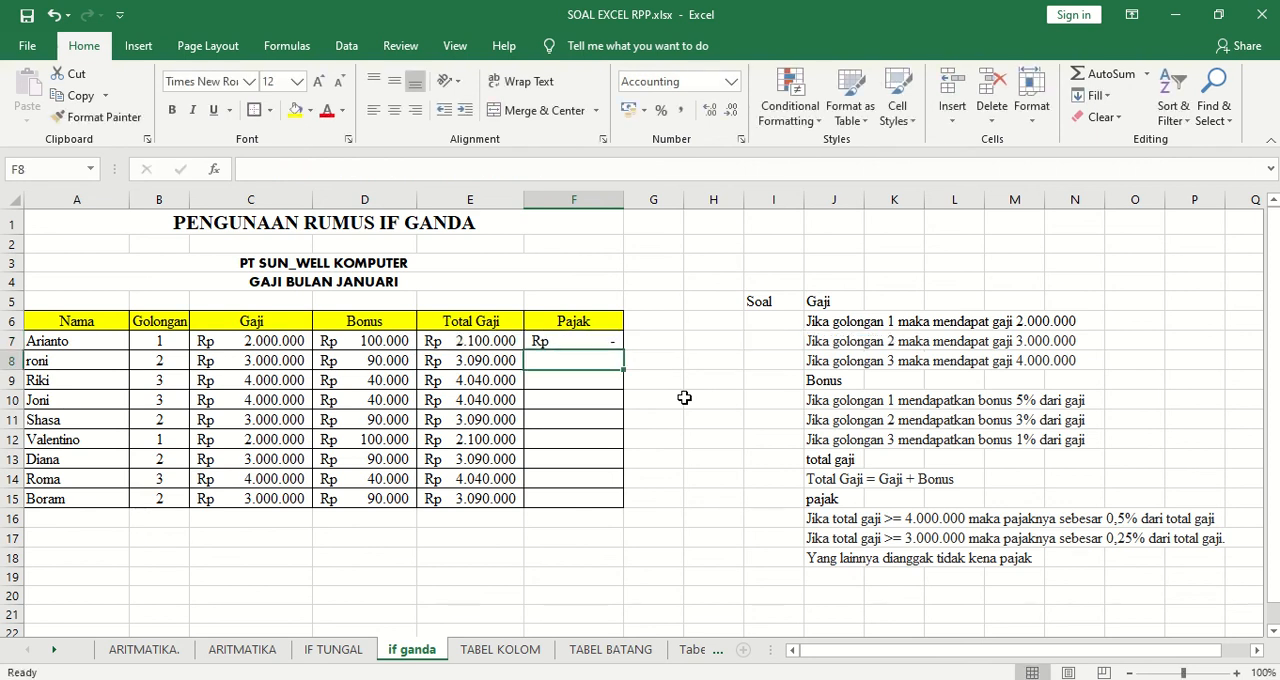
Fill the Pajak formula from F7 down through F15.
{"action": "left_click", "coordinate": [584, 344]}
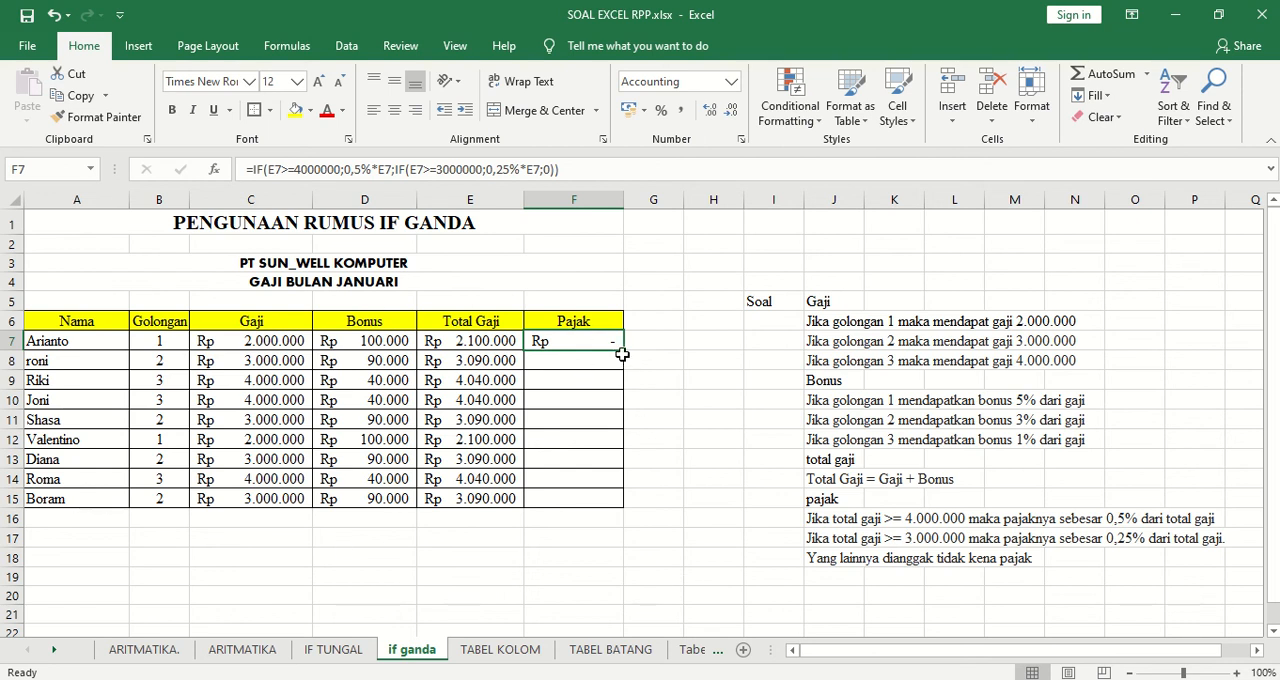
{"action": "left_click_drag", "start_coordinate": [622, 354], "coordinate": [628, 505]}
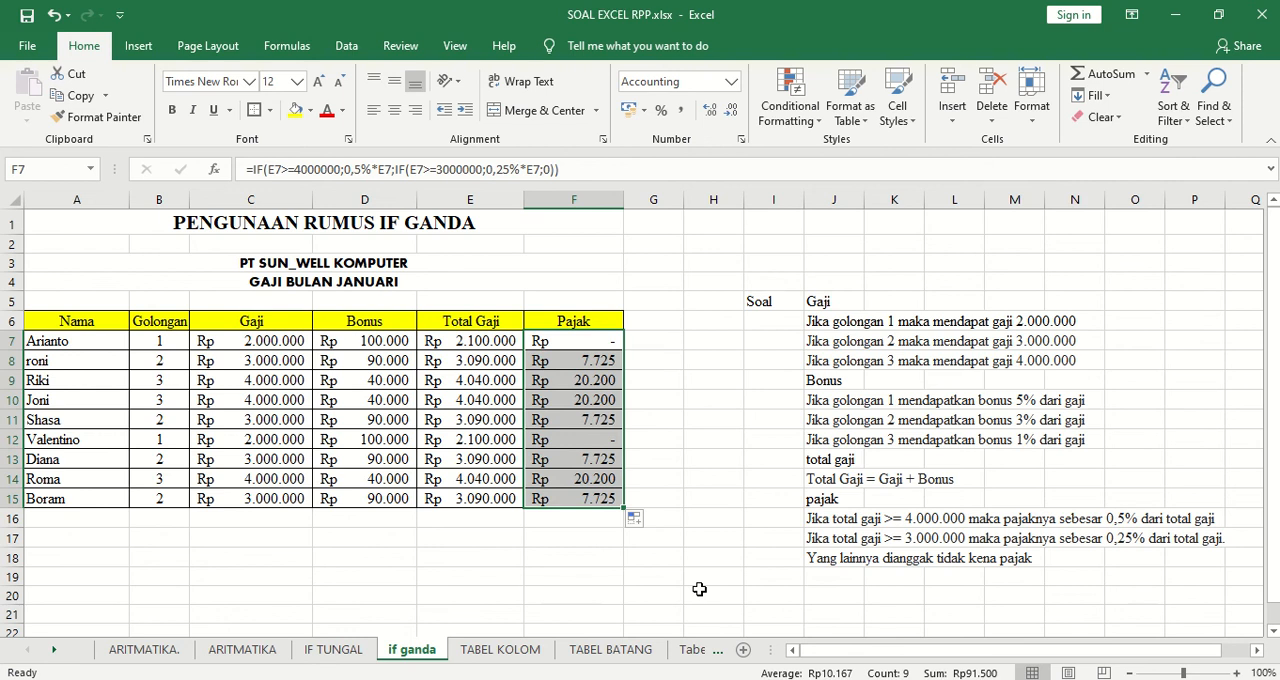
{"action": "left_click", "coordinate": [716, 496]}
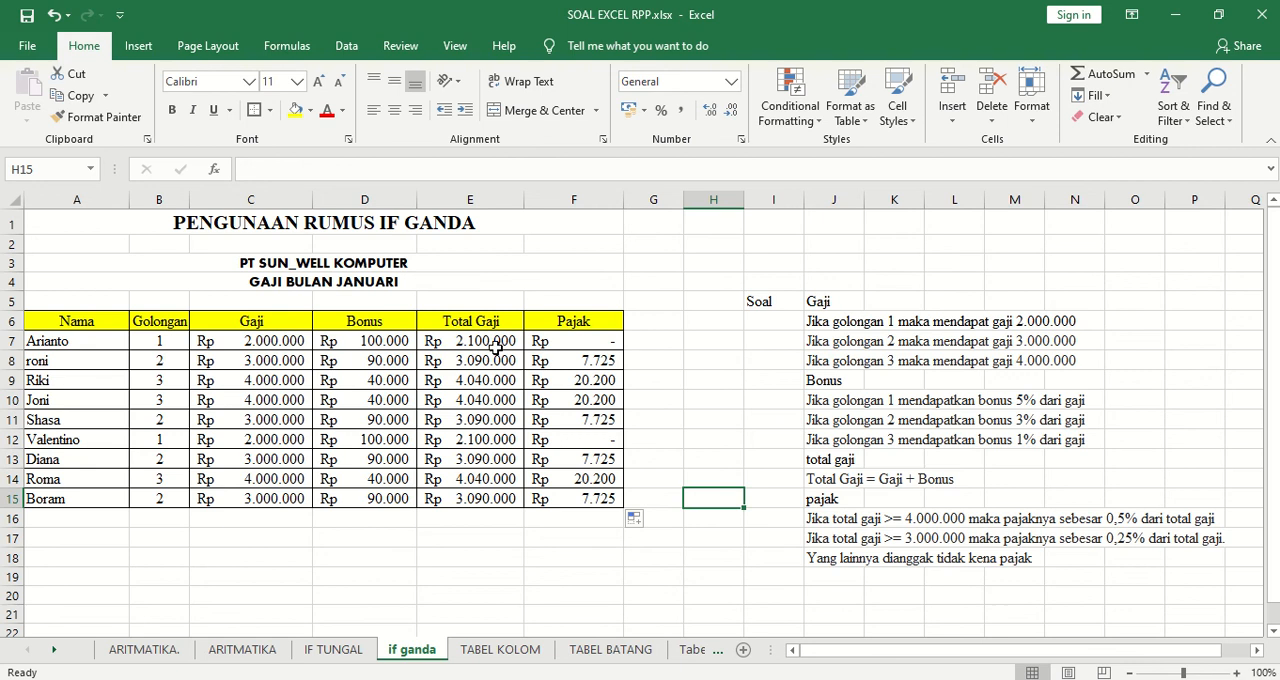
Review the formulas in C7, D7, E7 and F7, and compare them with the single IF formula on the IF TUNGAL sheet.
{"action": "left_click", "coordinate": [257, 341]}
{"action": "left_click", "coordinate": [336, 342]}
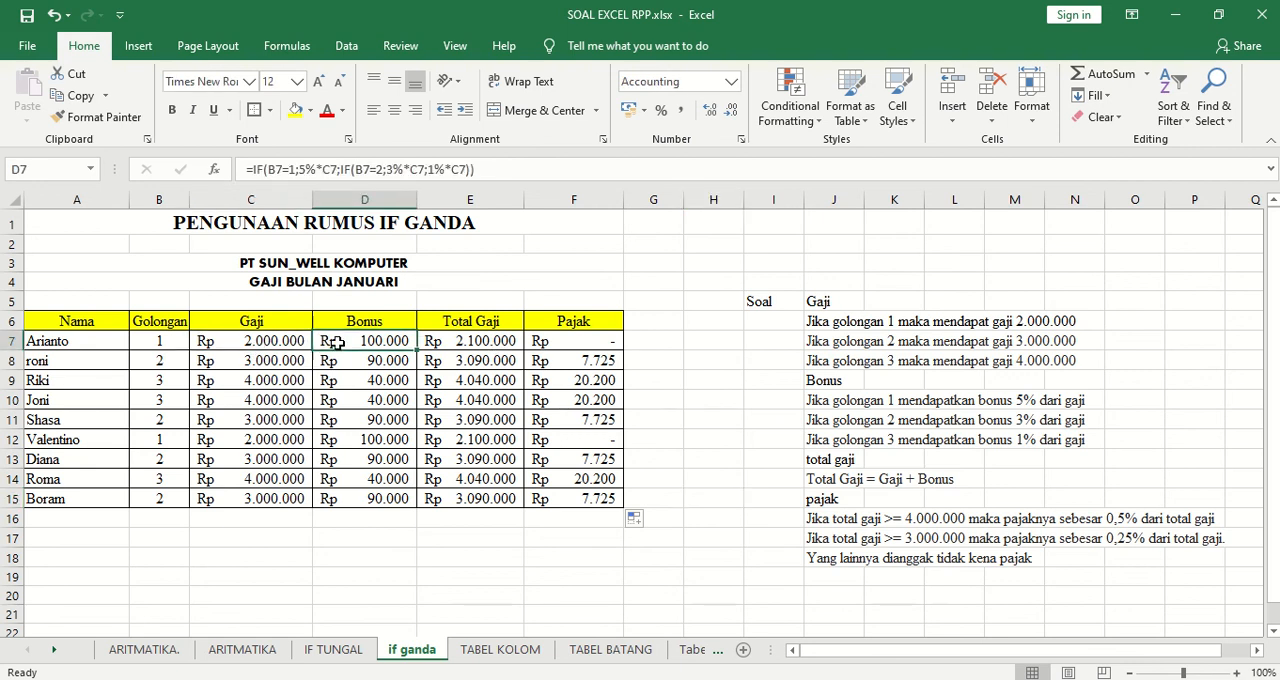
{"action": "left_click", "coordinate": [495, 341]}
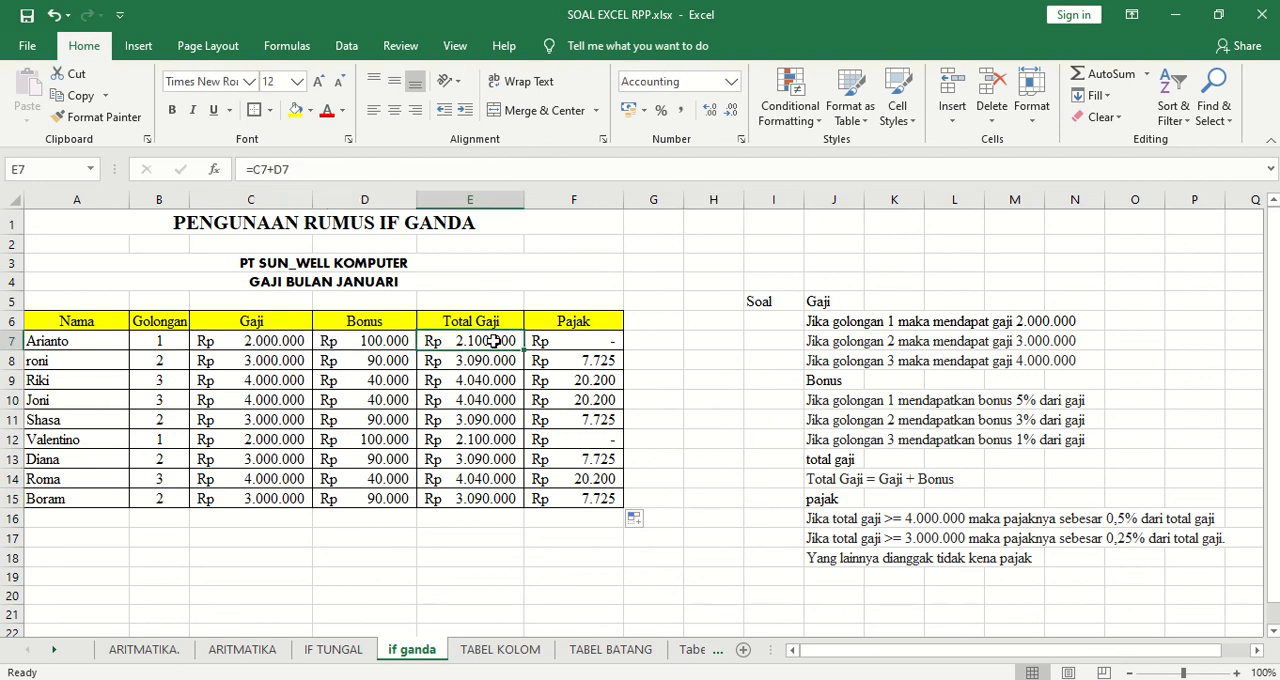
{"action": "left_click", "coordinate": [578, 341]}
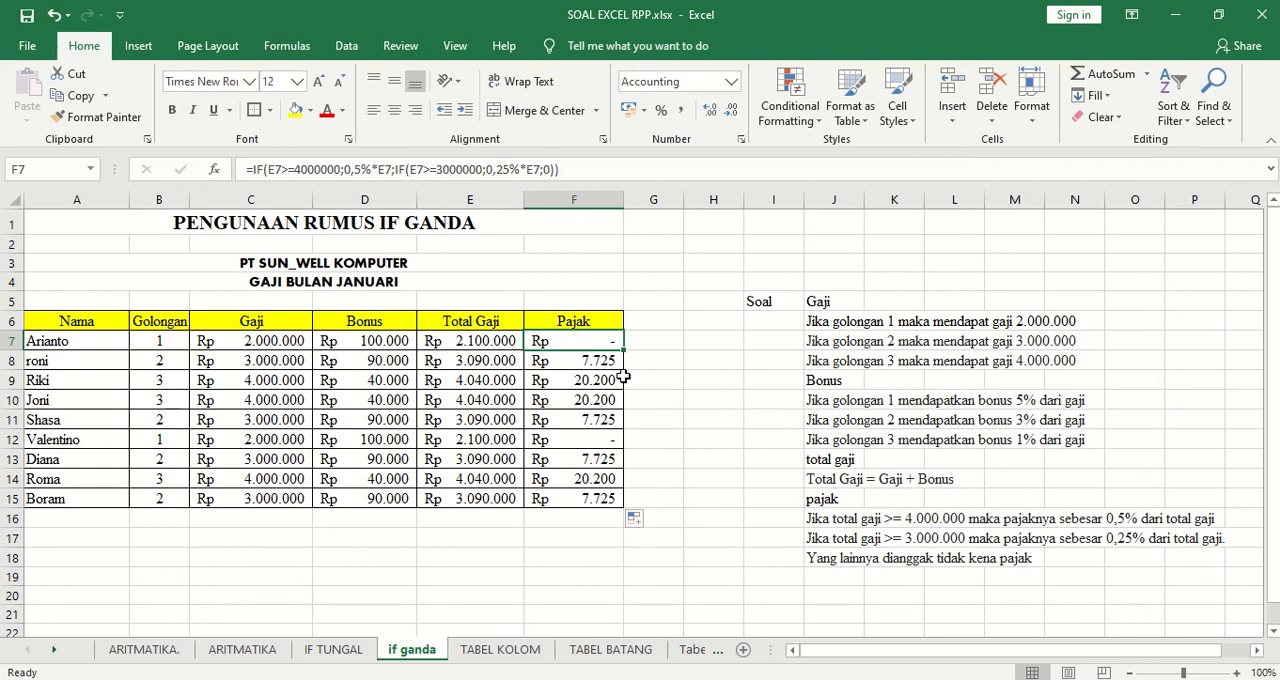
{"action": "left_click", "coordinate": [336, 649]}
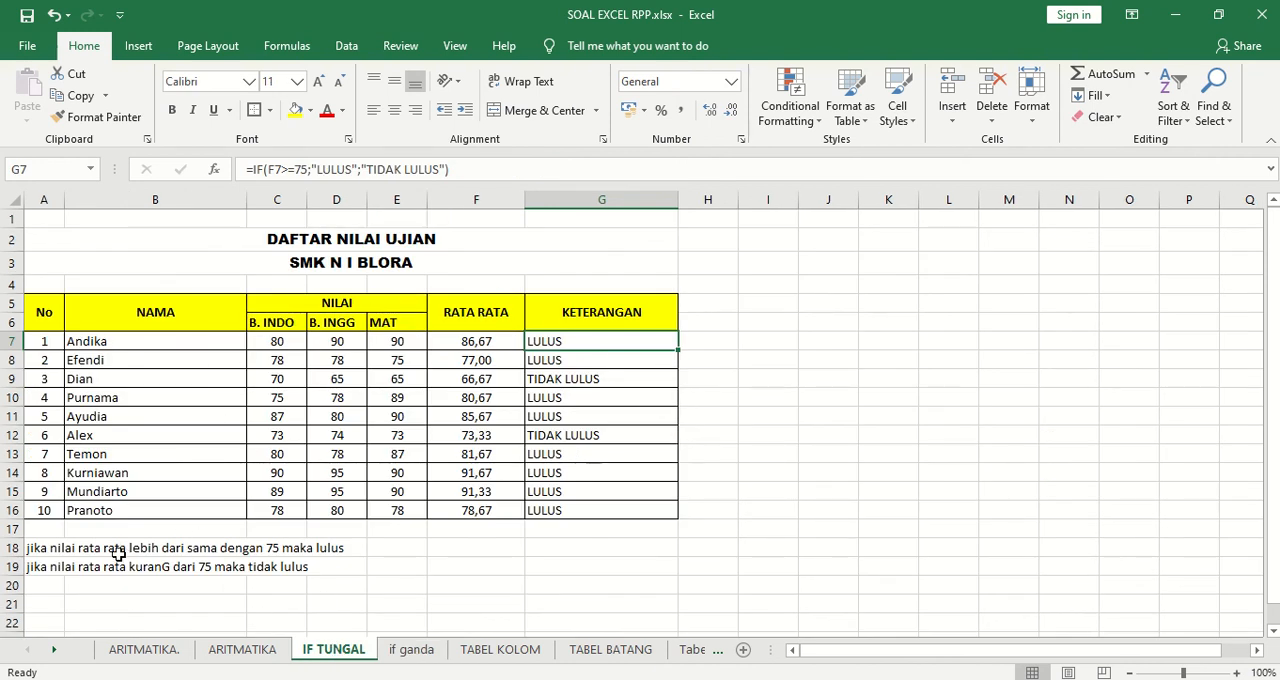
{"action": "left_click", "coordinate": [413, 651]}
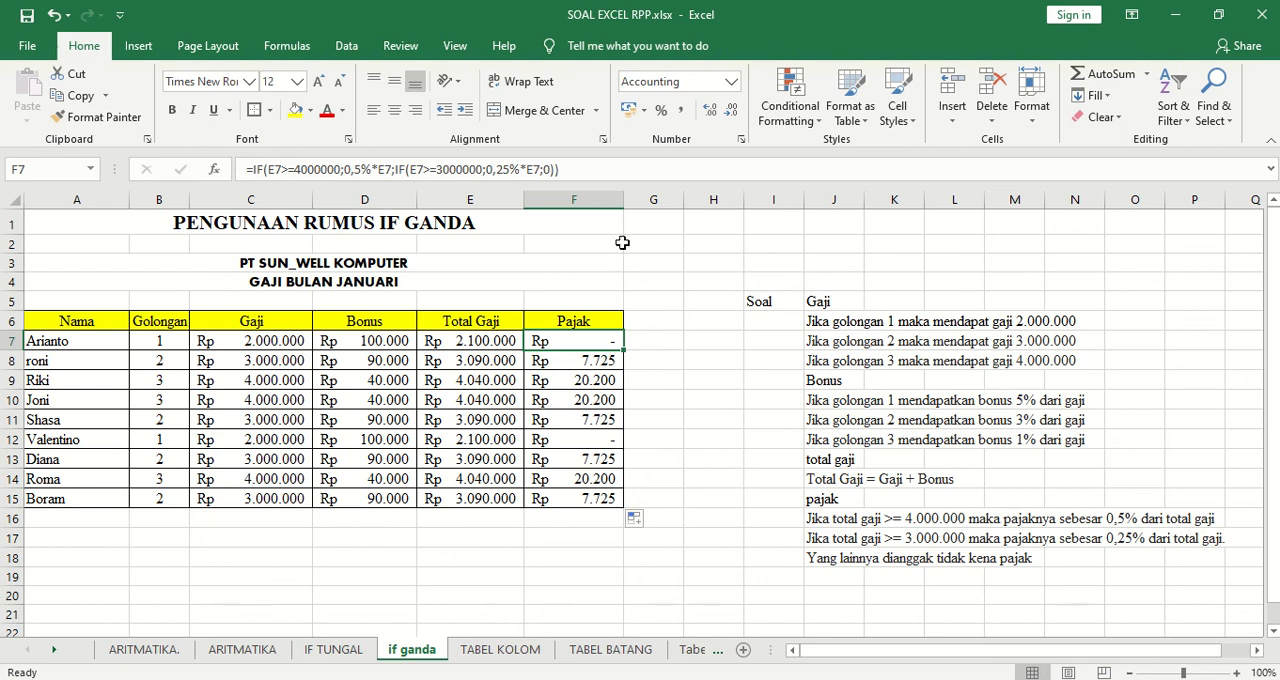
{"action": "mouse_move", "coordinate": [560, 3]}
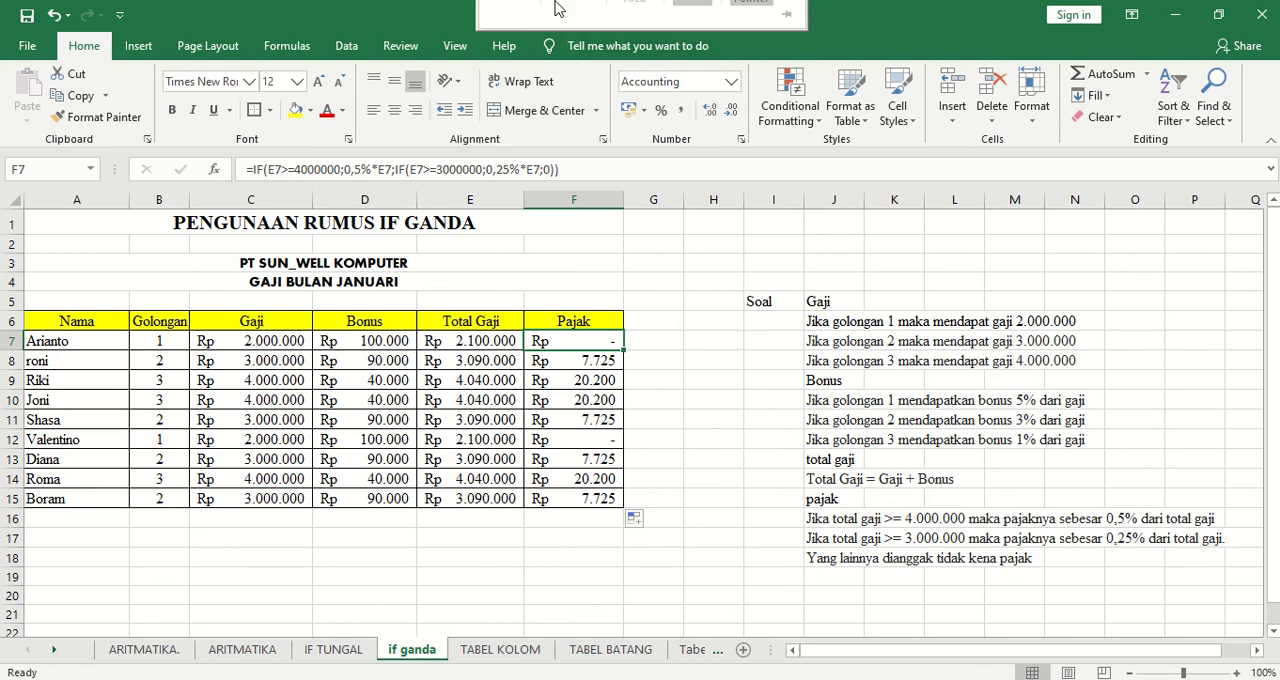